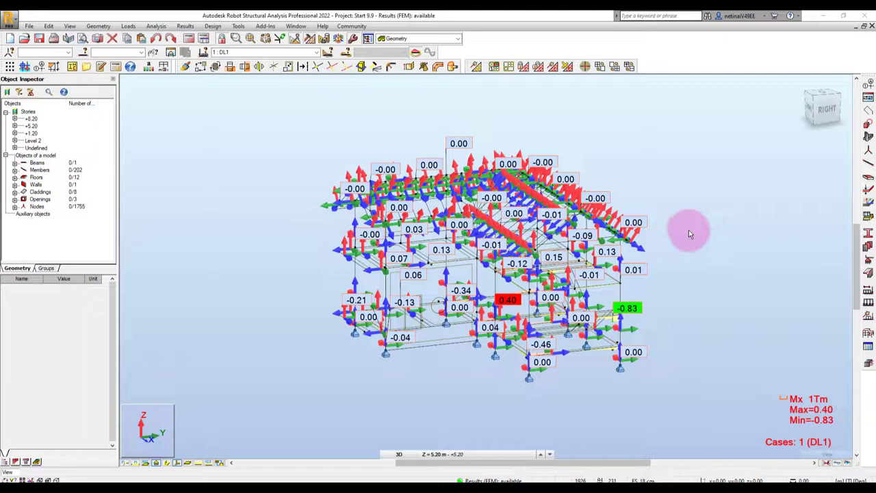
Hide the DL1 Mx result arrows and values, then orbit the plain meshed house model.
{"action": "scroll", "coordinate": [563, 307], "scroll_direction": "up", "scroll_amount": 2}
{"action": "mouse_move", "coordinate": [665, 290]}
{"action": "middle_mouse_down"}
{"action": "mouse_move", "coordinate": [649, 284]}
{"action": "mouse_move", "coordinate": [639, 293]}
{"action": "mouse_move", "coordinate": [649, 275]}
{"action": "middle_mouse_up"}
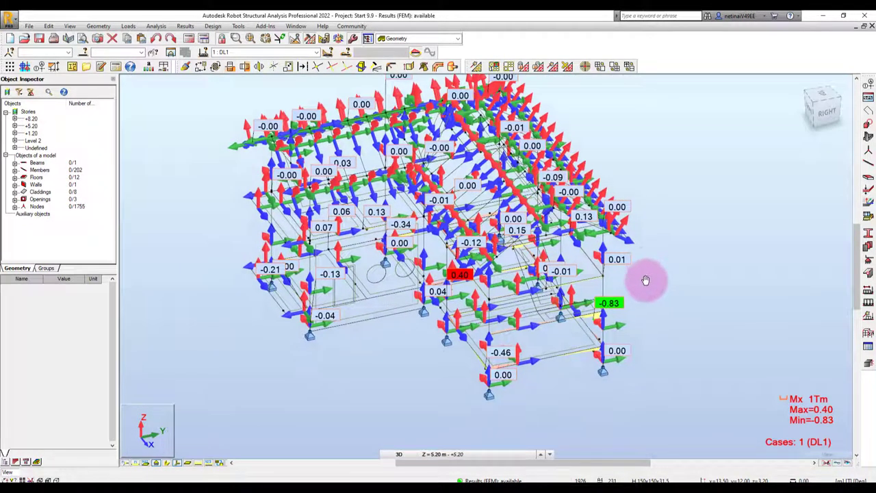
{"action": "left_click", "coordinate": [826, 464]}
{"action": "mouse_move", "coordinate": [675, 358]}
{"action": "middle_mouse_down", "text": "shift"}
{"action": "mouse_move", "coordinate": [668, 366]}
{"action": "mouse_move", "coordinate": [678, 354]}
{"action": "middle_mouse_up", "text": "shift"}
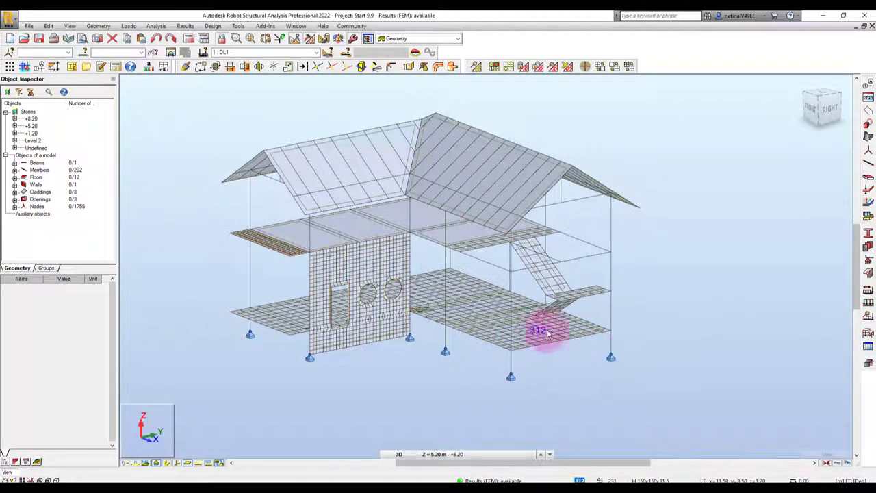
{"action": "mouse_move", "coordinate": [647, 297]}
{"action": "middle_mouse_down", "text": "shift"}
{"action": "mouse_move", "coordinate": [685, 284]}
{"action": "mouse_move", "coordinate": [684, 297]}
{"action": "mouse_move", "coordinate": [660, 298]}
{"action": "mouse_move", "coordinate": [664, 289]}
{"action": "middle_mouse_up", "text": "shift"}
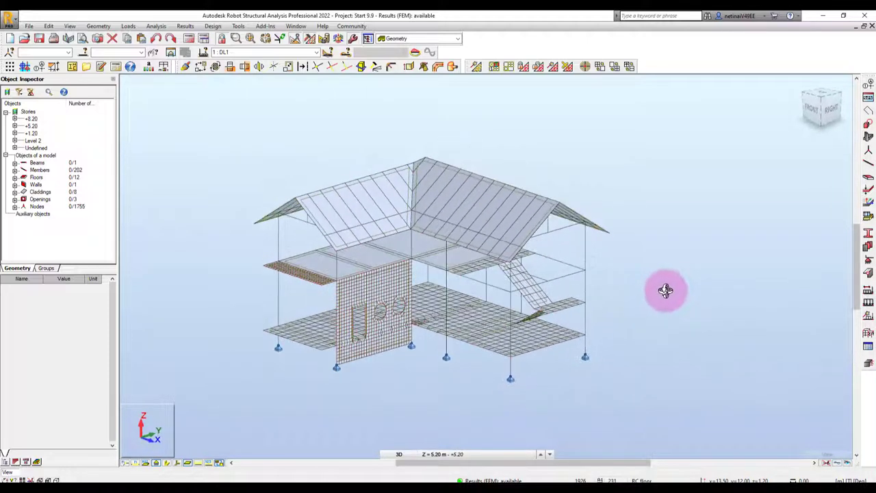
Show a Moments xx (MXX) colour map for load case DL1 across the house panels.
{"action": "left_click", "coordinate": [186, 26]}
{"action": "left_click", "coordinate": [198, 79]}
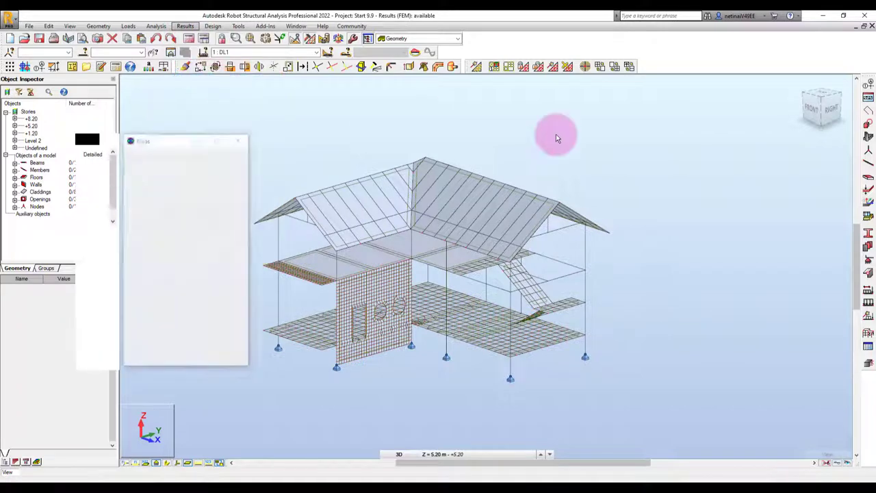
{"action": "left_click_drag", "start_coordinate": [166, 136], "coordinate": [658, 122]}
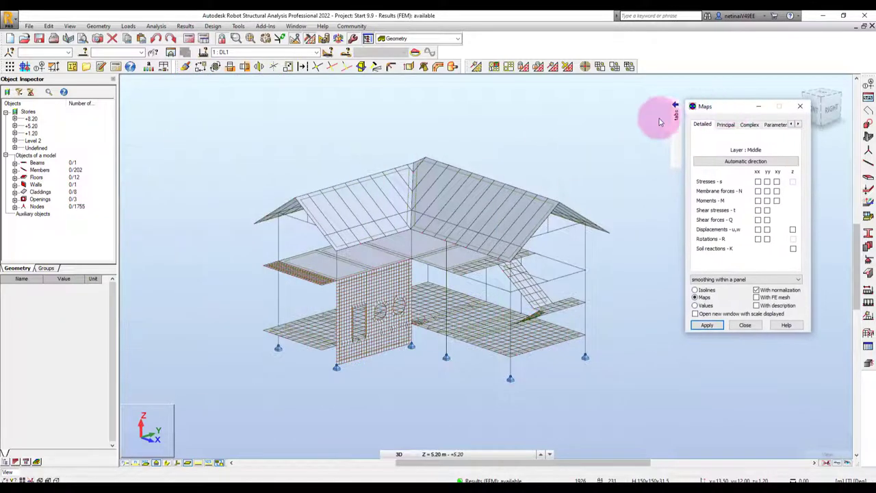
{"action": "mouse_move", "coordinate": [654, 133]}
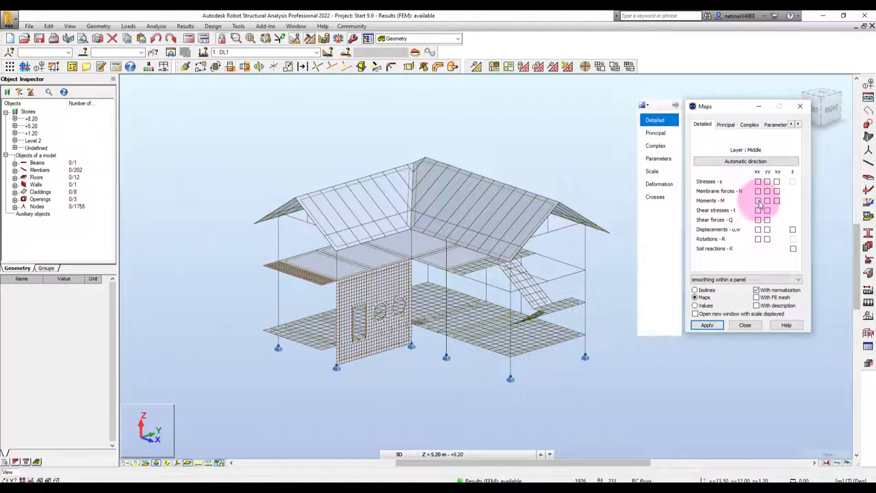
{"action": "left_click", "coordinate": [758, 201]}
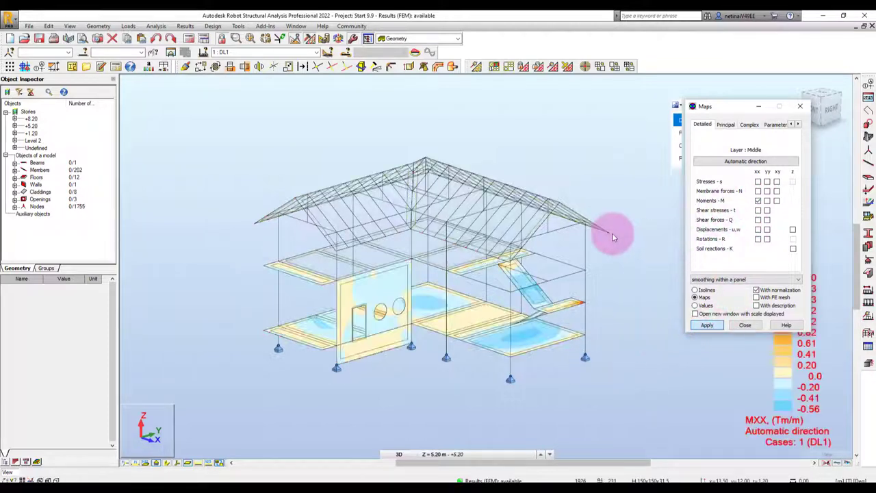
Remap MXX for combination 6 : 1.4DL + 1.7LL (-1.58 to 5.05 T·m/m) and reposition the view.
{"action": "left_click", "coordinate": [312, 52]}
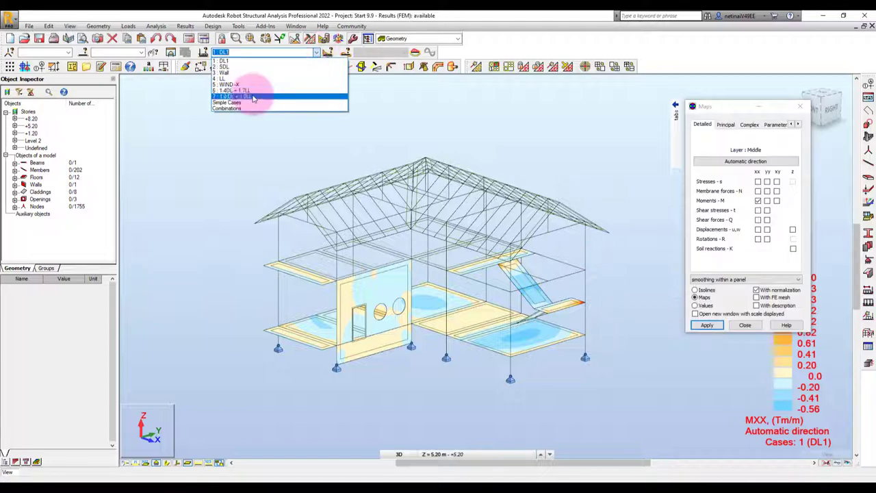
{"action": "left_click", "coordinate": [254, 93]}
{"action": "left_click", "coordinate": [712, 326]}
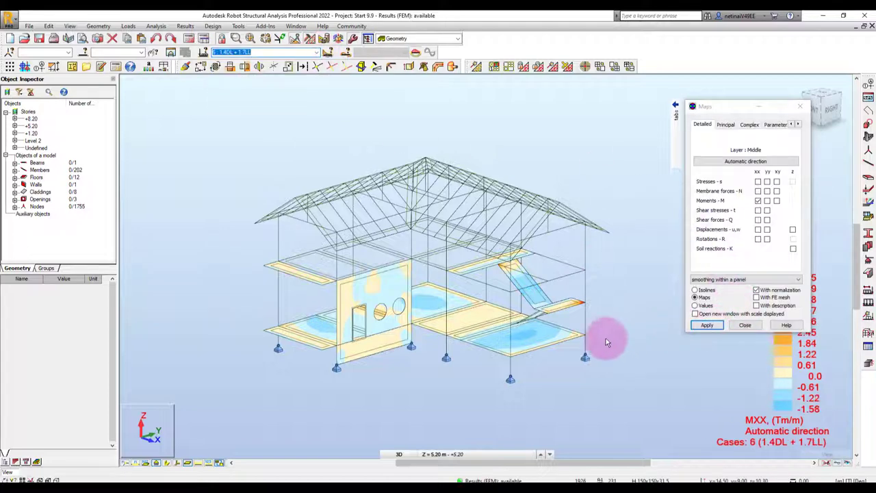
{"action": "left_click_drag", "start_coordinate": [753, 106], "coordinate": [212, 154]}
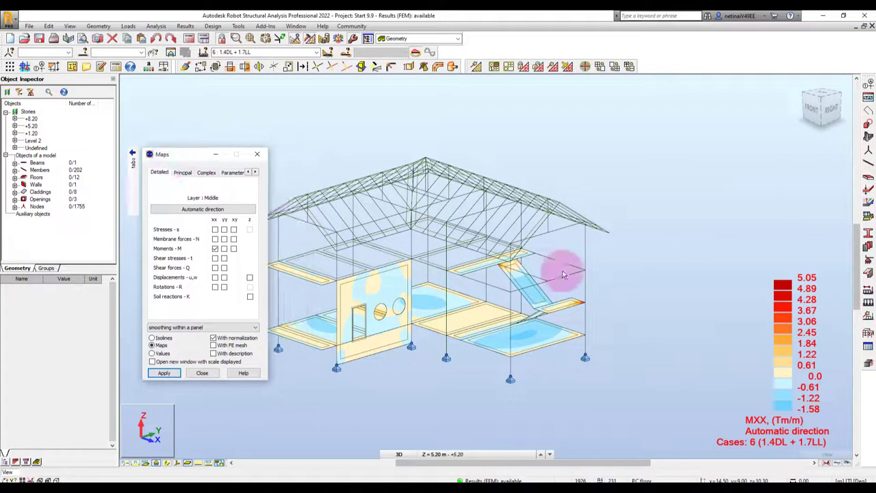
{"action": "scroll", "coordinate": [677, 310], "scroll_direction": "up", "scroll_amount": 3}
{"action": "middle_click_drag", "start_coordinate": [667, 378], "coordinate": [708, 366]}
{"action": "scroll", "coordinate": [699, 372], "scroll_direction": "down", "scroll_amount": 1}
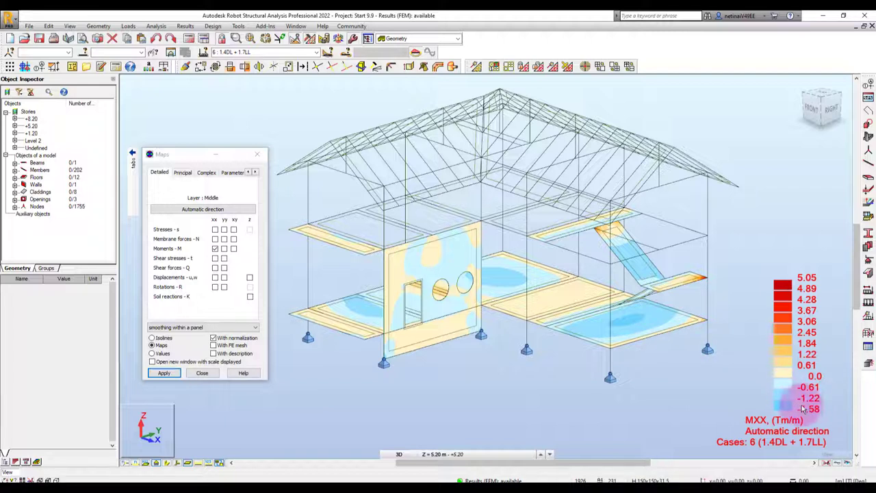
{"action": "mouse_move", "coordinate": [818, 409]}
{"action": "left_mouse_down"}
{"action": "mouse_move", "coordinate": [797, 349]}
{"action": "mouse_move", "coordinate": [794, 293]}
{"action": "left_mouse_up"}
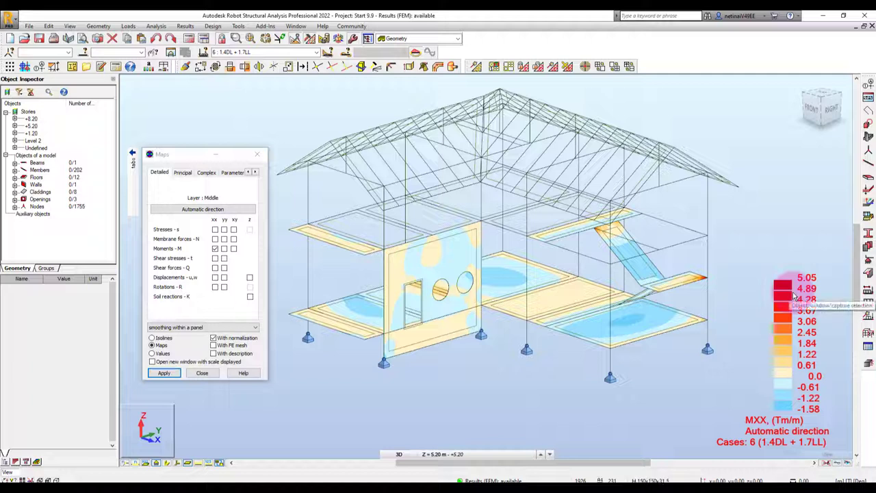
{"action": "left_click_drag", "start_coordinate": [794, 294], "coordinate": [796, 304]}
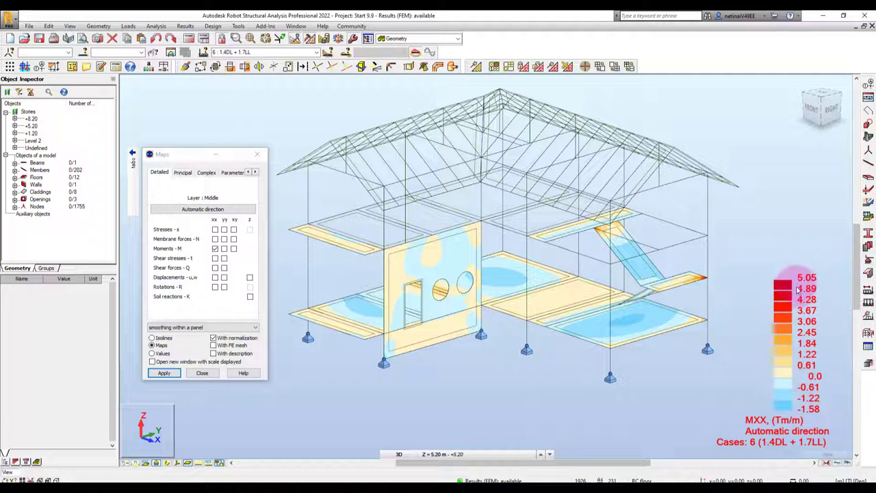
{"action": "mouse_move", "coordinate": [797, 290]}
{"action": "left_mouse_down"}
{"action": "mouse_move", "coordinate": [802, 406]}
{"action": "mouse_move", "coordinate": [787, 401]}
{"action": "left_mouse_up"}
{"action": "left_click_drag", "start_coordinate": [723, 397], "coordinate": [695, 386]}
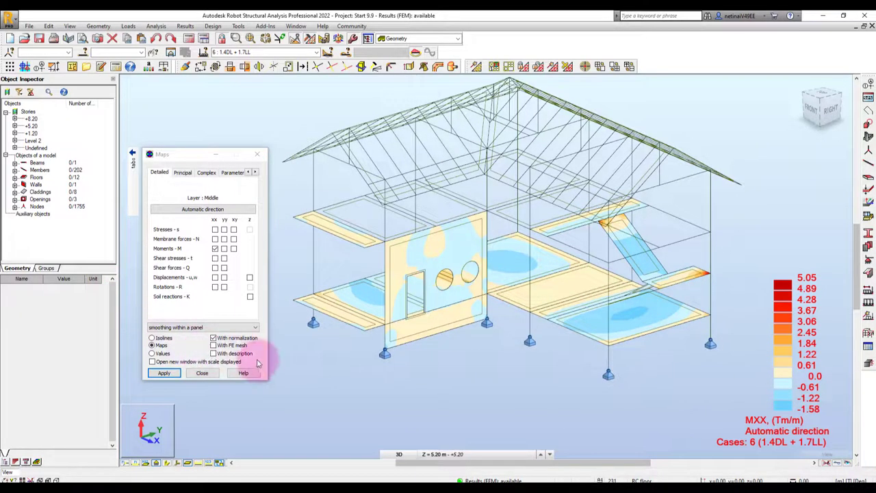
Add numeric value labels to the 1.4DL + 1.7LL MXX map and zoom in on the slabs.
{"action": "left_click", "coordinate": [213, 353]}
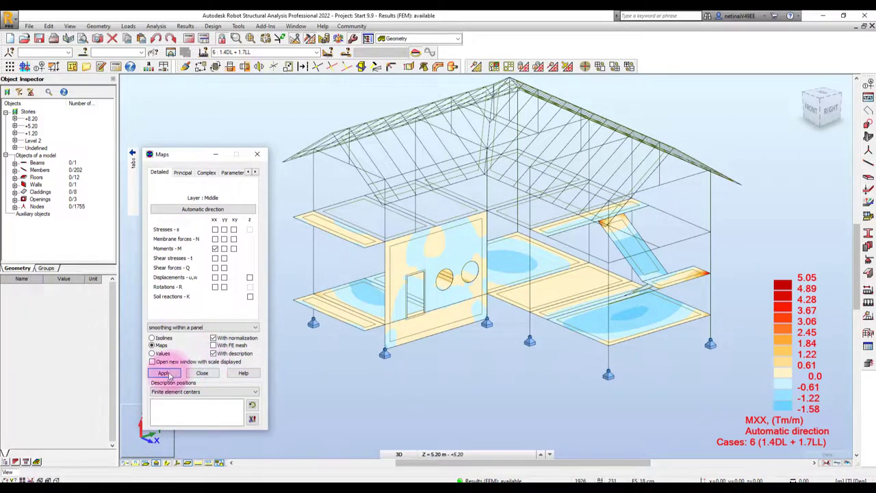
{"action": "scroll", "coordinate": [708, 357], "scroll_direction": "up", "scroll_amount": 2}
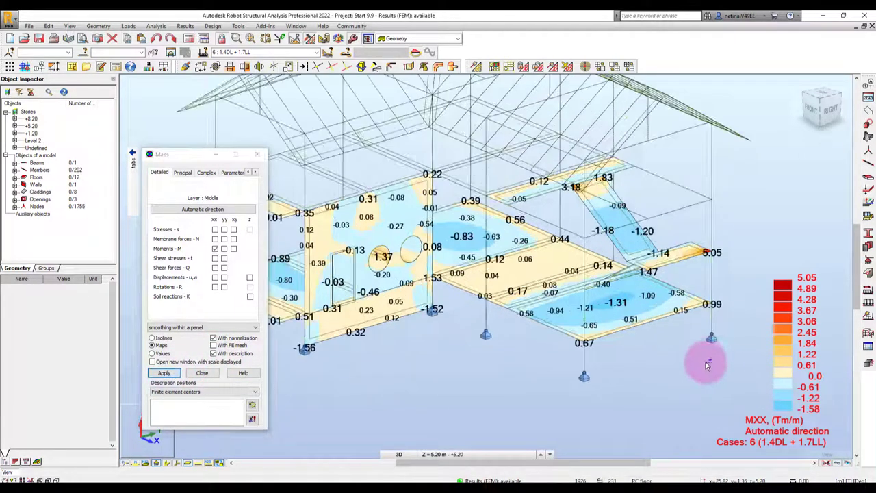
{"action": "scroll", "coordinate": [684, 335], "scroll_direction": "up", "scroll_amount": 2}
{"action": "scroll", "coordinate": [644, 328], "scroll_direction": "up", "scroll_amount": 2}
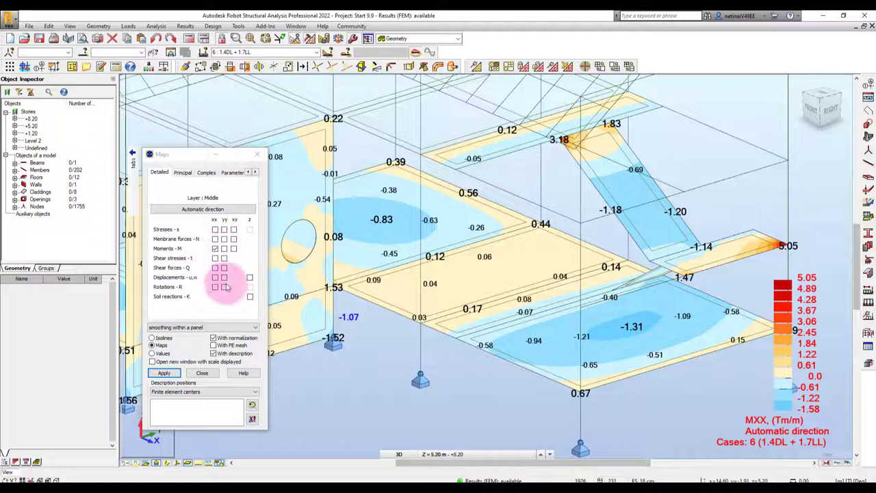
Search Help for 'sign convention' and view the planar finite elements article's Mxx/Myy figures.
{"action": "left_click", "coordinate": [242, 374]}
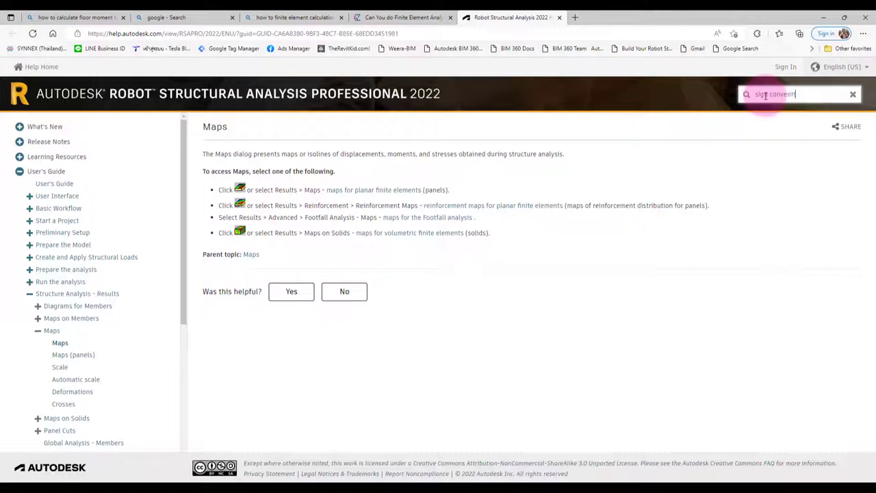
{"action": "type", "text": "ion"}
{"action": "key", "text": "Return"}
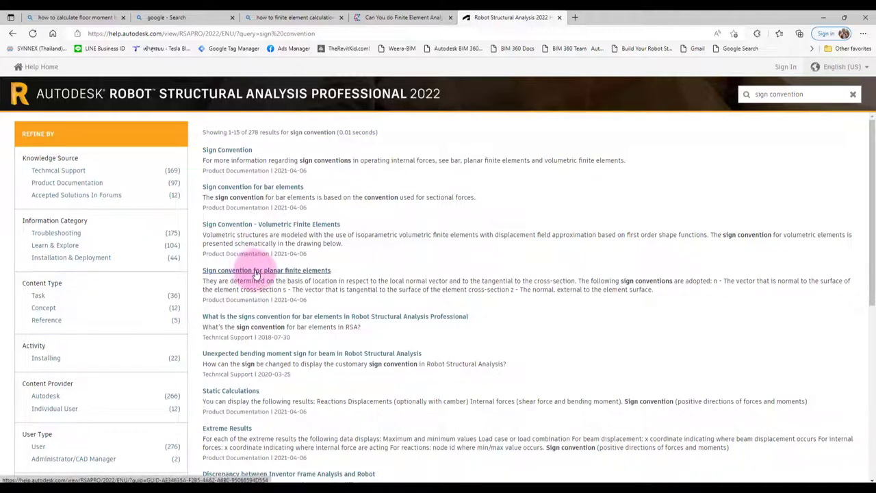
{"action": "left_click", "coordinate": [244, 271]}
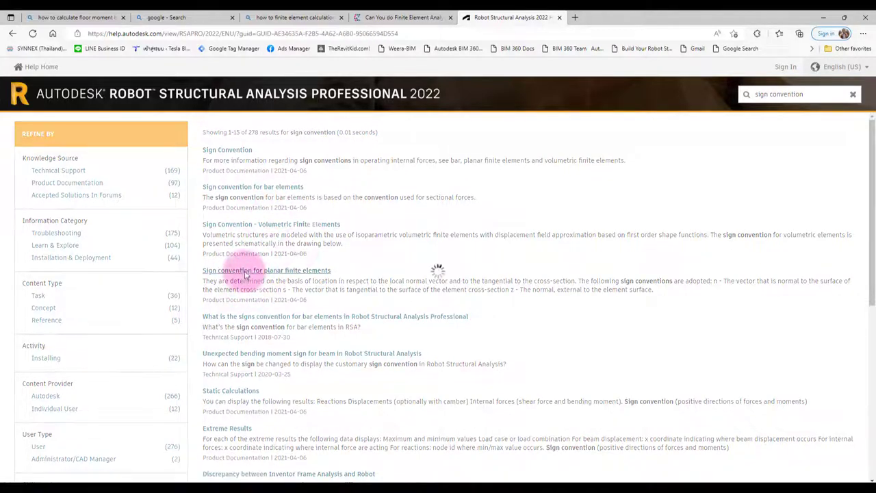
{"action": "scroll", "coordinate": [349, 233], "scroll_direction": "down", "scroll_amount": 3}
{"action": "scroll", "coordinate": [349, 232], "scroll_direction": "down", "scroll_amount": 2}
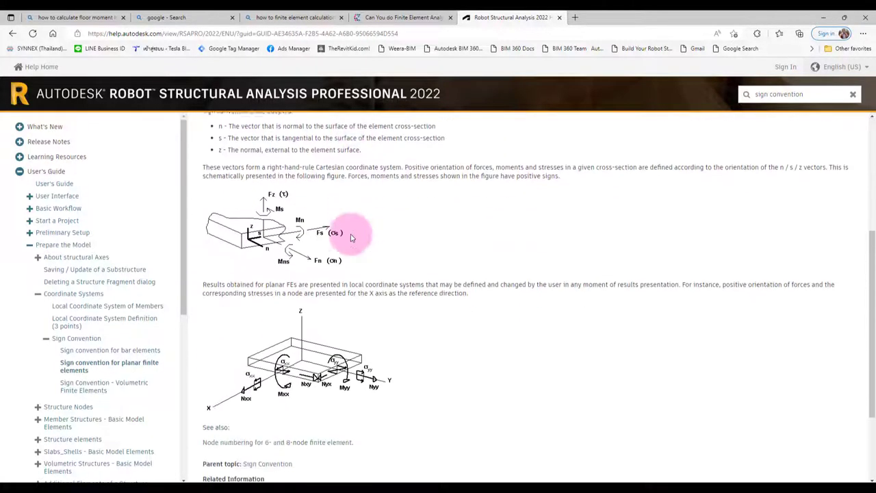
{"action": "scroll", "coordinate": [342, 247], "scroll_direction": "down", "scroll_amount": 1}
{"action": "scroll", "coordinate": [311, 296], "scroll_direction": "up", "scroll_amount": 1}
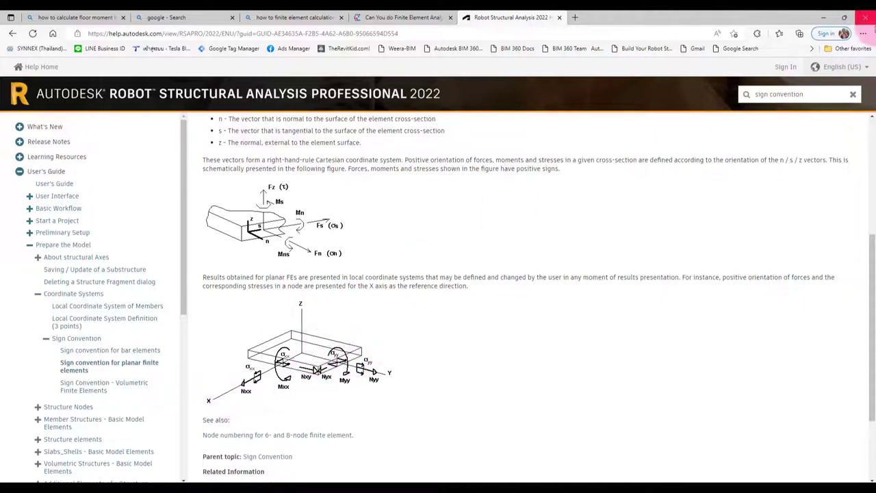
Back in Robot, show more result values with node arrows and orbit to a front view.
{"action": "left_click", "coordinate": [825, 19]}
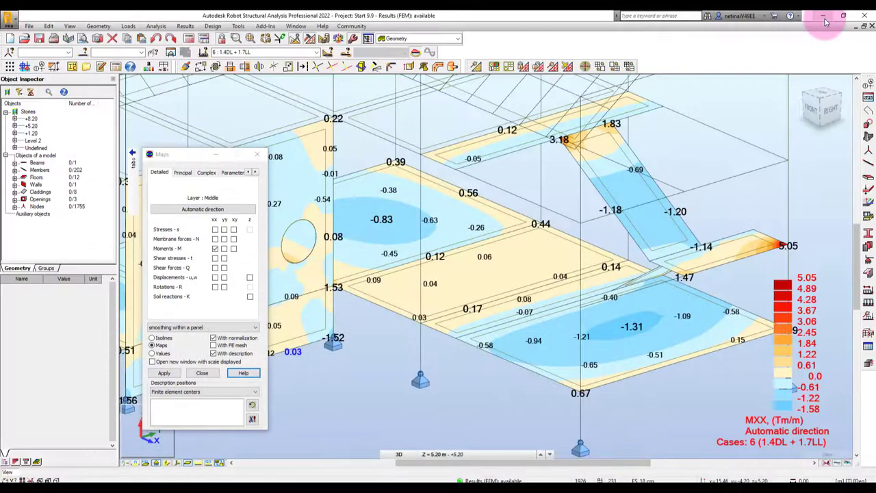
{"action": "left_click", "coordinate": [176, 463]}
{"action": "scroll", "coordinate": [707, 370], "scroll_direction": "up", "scroll_amount": 1}
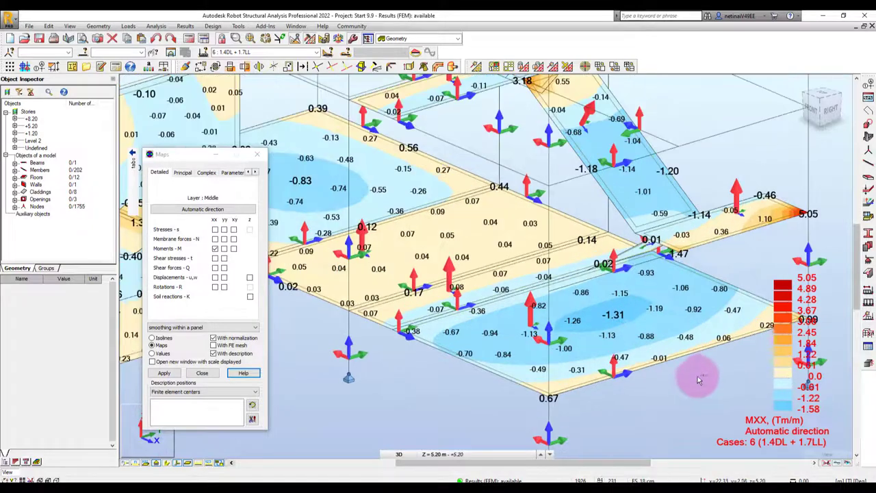
{"action": "scroll", "coordinate": [700, 377], "scroll_direction": "up", "scroll_amount": 1}
{"action": "scroll", "coordinate": [626, 362], "scroll_direction": "up", "scroll_amount": 2}
{"action": "scroll", "coordinate": [499, 312], "scroll_direction": "up", "scroll_amount": 1}
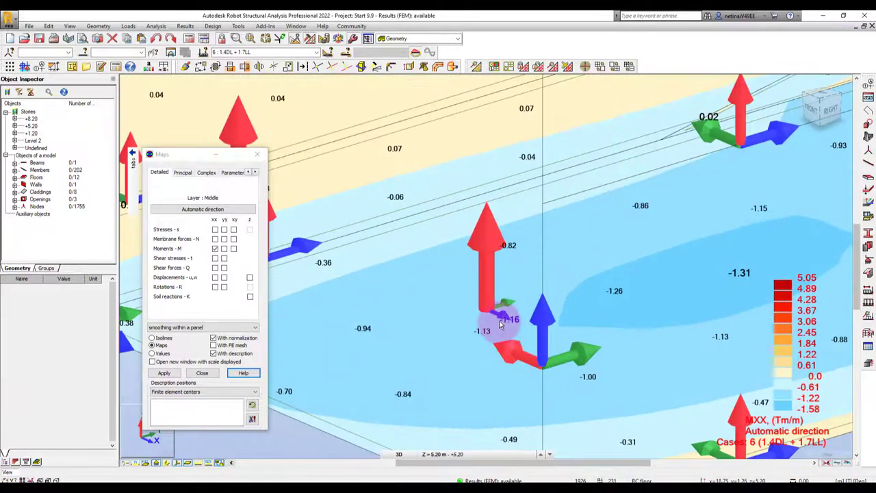
{"action": "scroll", "coordinate": [506, 316], "scroll_direction": "down", "scroll_amount": 1}
{"action": "scroll", "coordinate": [616, 342], "scroll_direction": "down", "scroll_amount": 1}
{"action": "scroll", "coordinate": [656, 370], "scroll_direction": "up", "scroll_amount": 1}
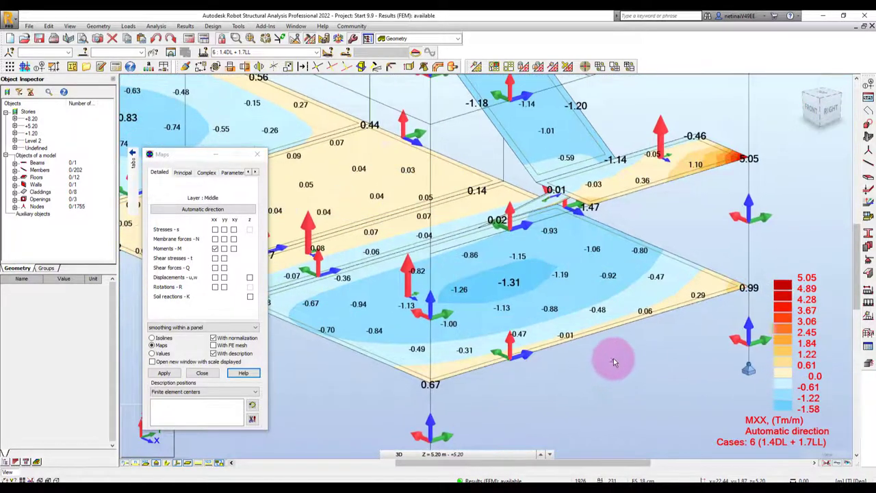
{"action": "mouse_move", "coordinate": [614, 363]}
{"action": "middle_mouse_down", "text": "shift"}
{"action": "mouse_move", "coordinate": [645, 338]}
{"action": "mouse_move", "coordinate": [397, 365]}
{"action": "mouse_move", "coordinate": [417, 355]}
{"action": "middle_mouse_up", "text": "shift"}
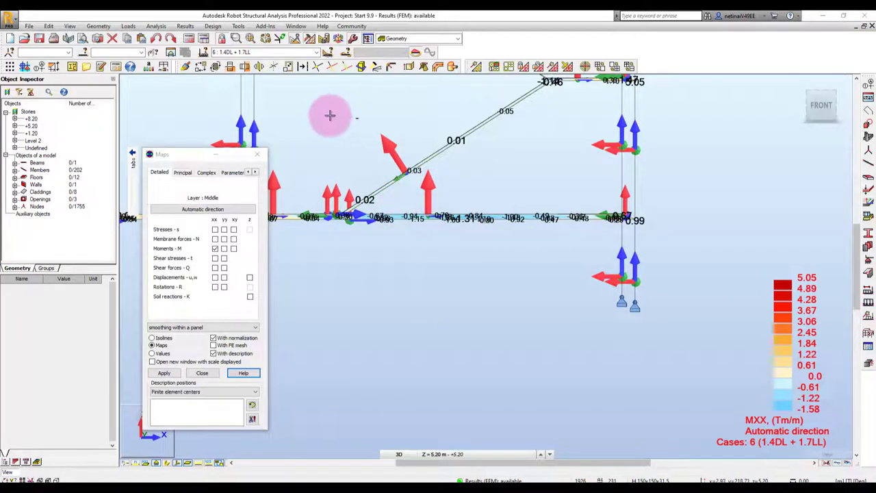
Snip the front view, circle the red arrow, and minimize the Snipping Tool.
{"action": "left_click_drag", "start_coordinate": [284, 89], "coordinate": [743, 342]}
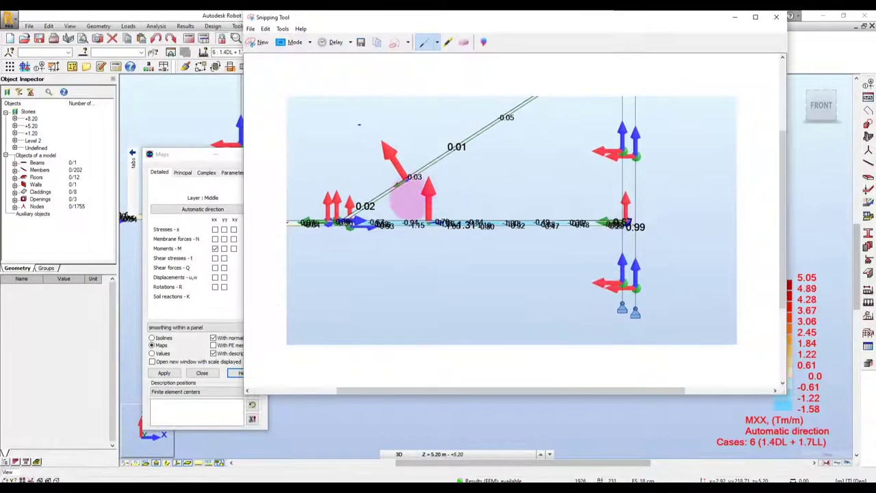
{"action": "mouse_move", "coordinate": [406, 201]}
{"action": "left_mouse_down"}
{"action": "mouse_move", "coordinate": [424, 256]}
{"action": "mouse_move", "coordinate": [449, 259]}
{"action": "left_mouse_up"}
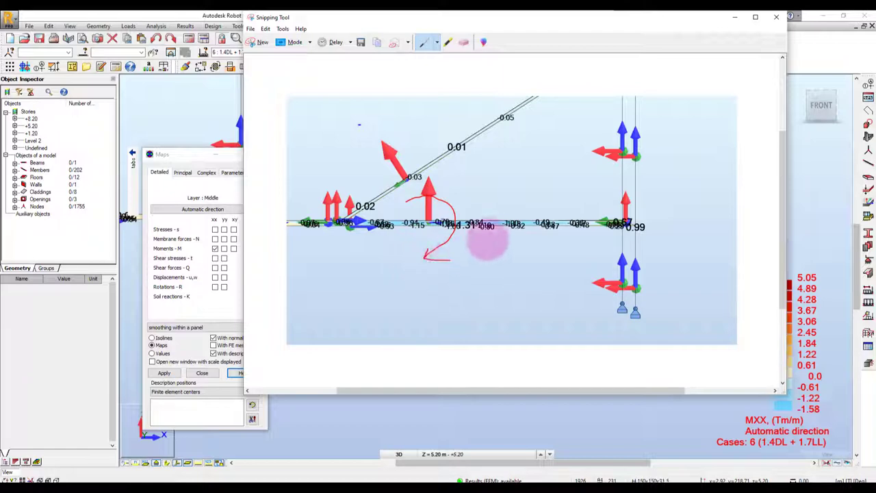
{"action": "left_click", "coordinate": [737, 22]}
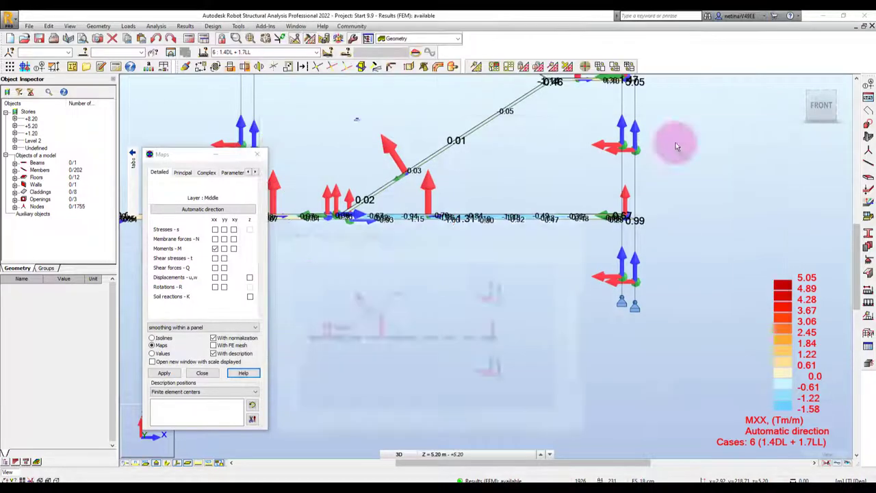
Replace Moments xx with yy, mapping labelled MYY from -1.61 to 3.08 T·m/m.
{"action": "middle_click_drag", "start_coordinate": [645, 297], "coordinate": [665, 278], "text": "shift"}
{"action": "scroll", "coordinate": [664, 278], "scroll_direction": "up", "scroll_amount": 2}
{"action": "middle_click_drag", "start_coordinate": [639, 305], "coordinate": [543, 406], "text": "shift"}
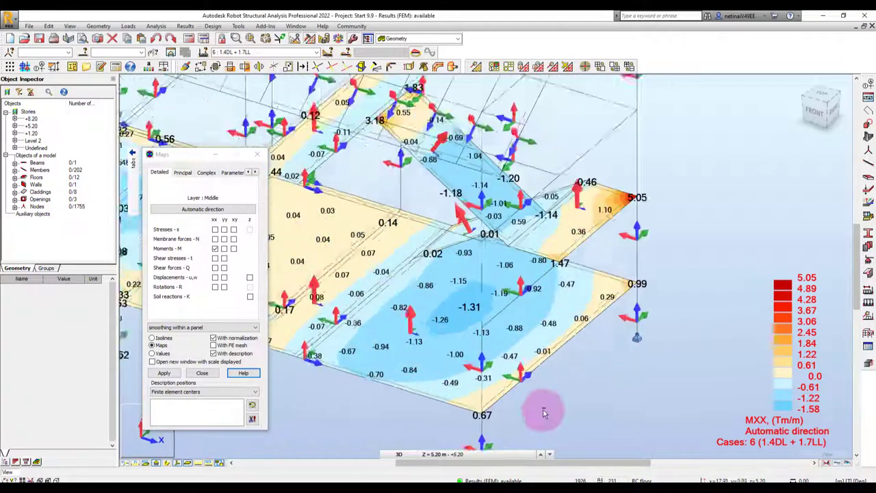
{"action": "scroll", "coordinate": [606, 362], "scroll_direction": "up", "scroll_amount": 2}
{"action": "left_click", "coordinate": [223, 248]}
{"action": "left_click", "coordinate": [164, 373]}
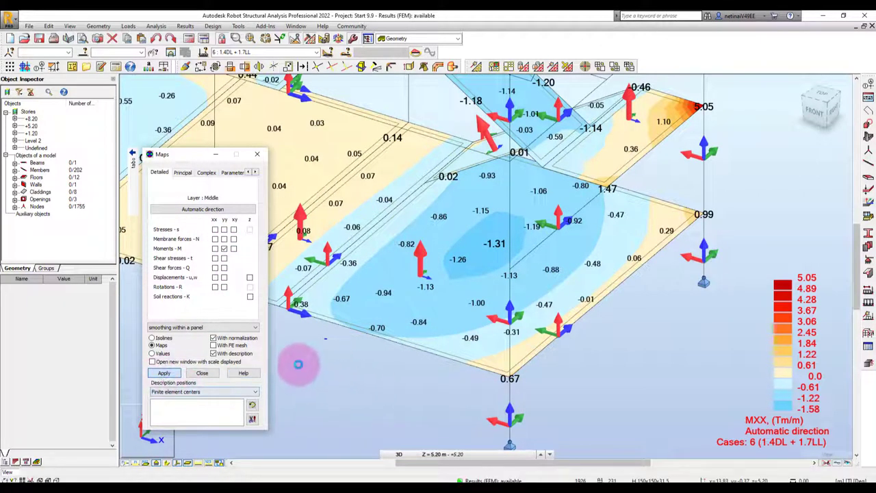
Reorient the view and select the floor panel with the -1.04 MYY peak.
{"action": "middle_click_drag", "start_coordinate": [397, 361], "coordinate": [308, 195], "text": "shift"}
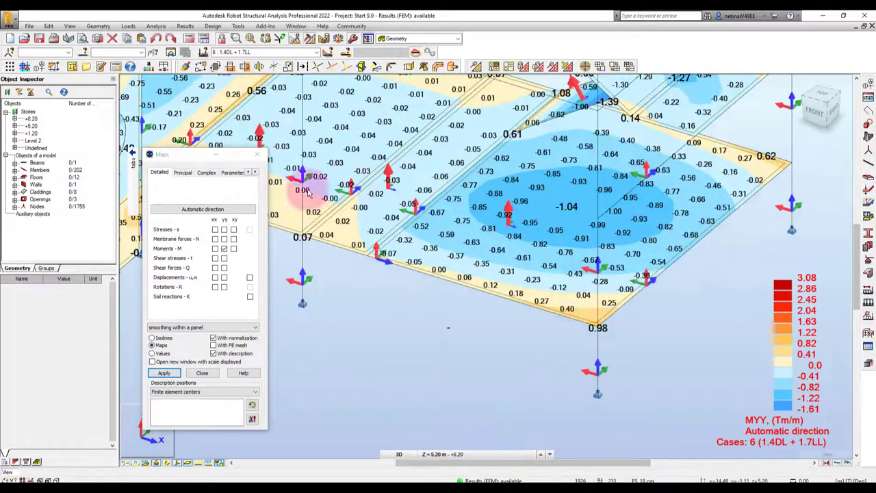
{"action": "scroll", "coordinate": [424, 352], "scroll_direction": "down", "scroll_amount": 3}
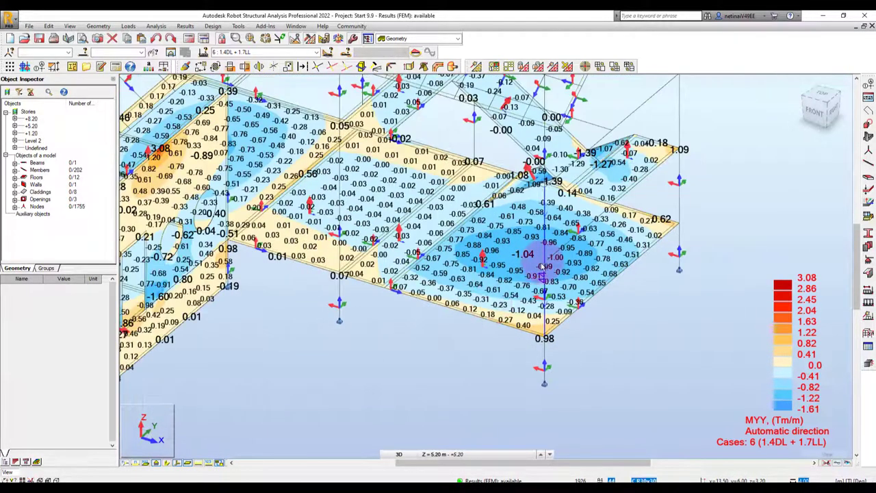
{"action": "scroll", "coordinate": [486, 275], "scroll_direction": "up", "scroll_amount": 2}
{"action": "scroll", "coordinate": [411, 281], "scroll_direction": "down", "scroll_amount": 2}
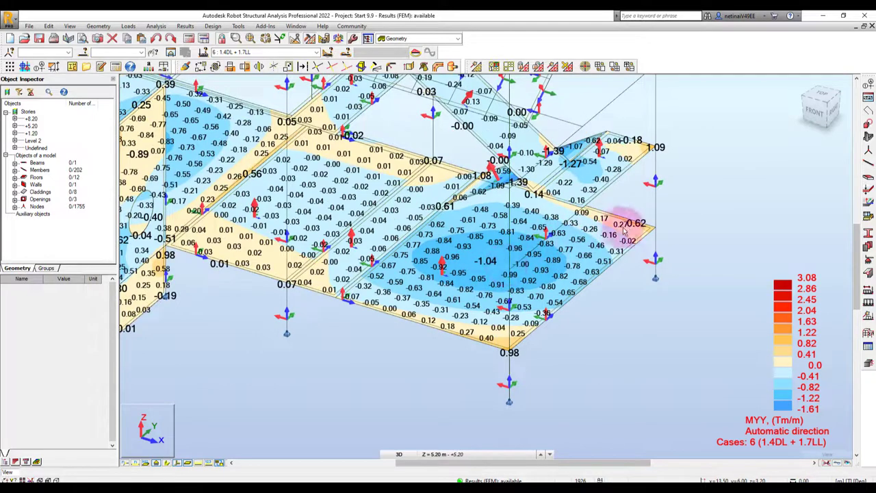
{"action": "left_click", "coordinate": [643, 234]}
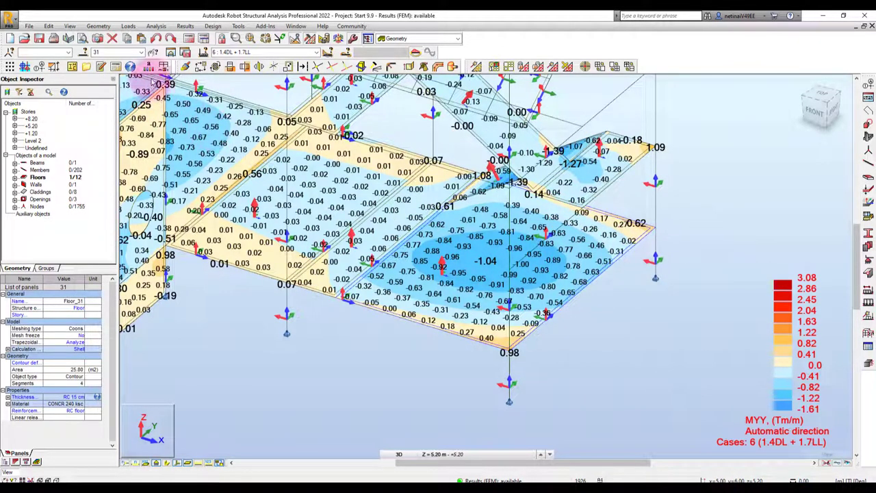
Open the selected floor panel alone in a new window and deselect it.
{"action": "left_click", "coordinate": [171, 54]}
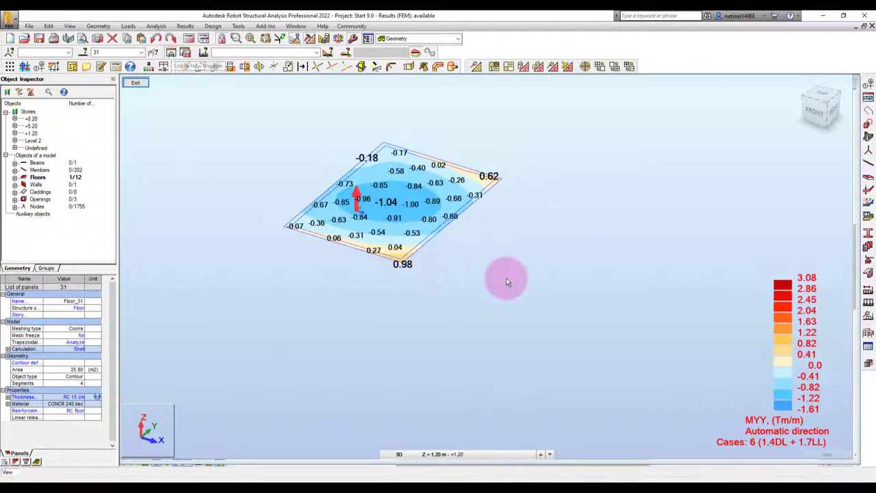
{"action": "mouse_move", "coordinate": [507, 280]}
{"action": "middle_mouse_down"}
{"action": "mouse_move", "coordinate": [548, 343]}
{"action": "mouse_move", "coordinate": [561, 336]}
{"action": "middle_mouse_up"}
{"action": "left_click", "coordinate": [561, 336]}
{"action": "scroll", "coordinate": [552, 336], "scroll_direction": "up", "scroll_amount": 2}
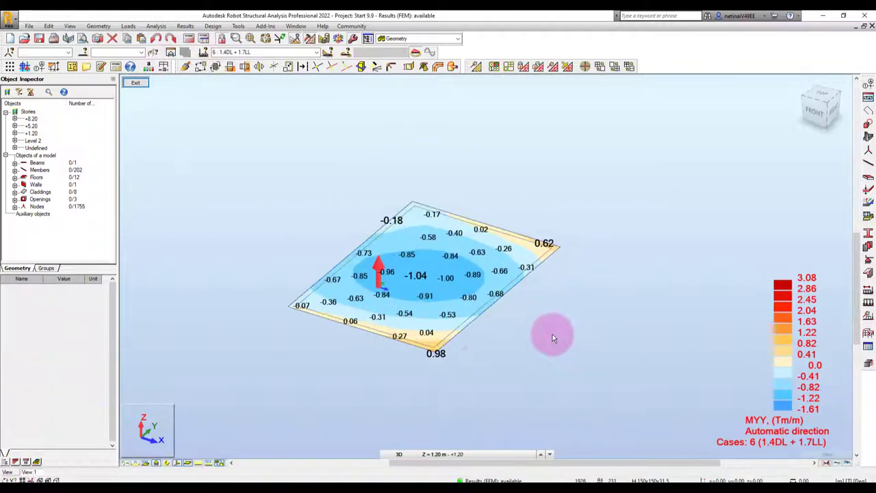
Turn off the Moments yy map, leaving the plain finite-element mesh.
{"action": "left_click", "coordinate": [185, 26]}
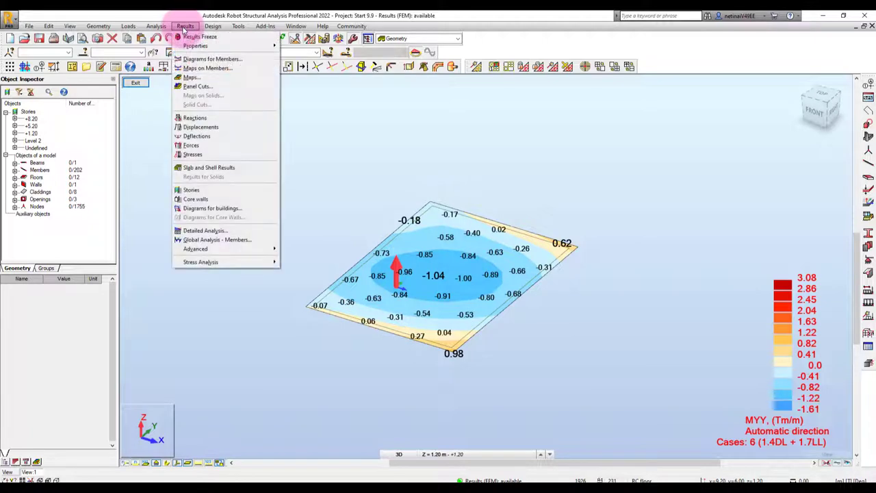
{"action": "left_click", "coordinate": [191, 77]}
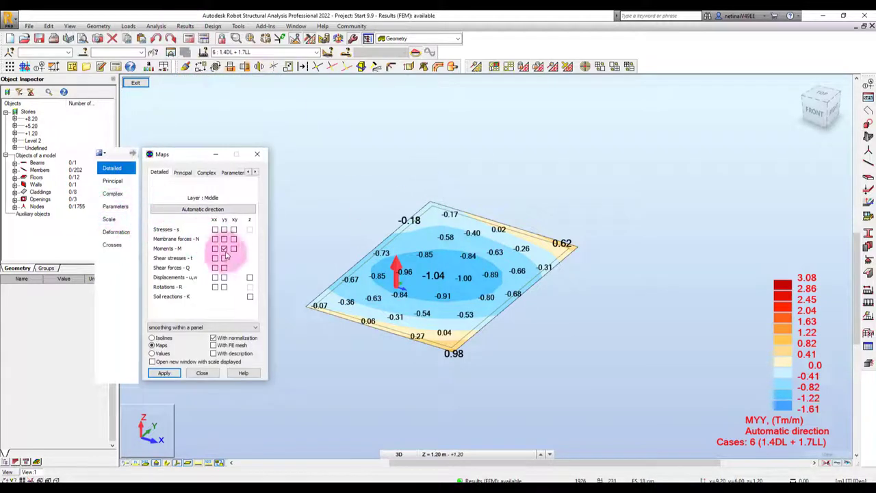
{"action": "left_click", "coordinate": [162, 373]}
{"action": "left_click", "coordinate": [202, 373]}
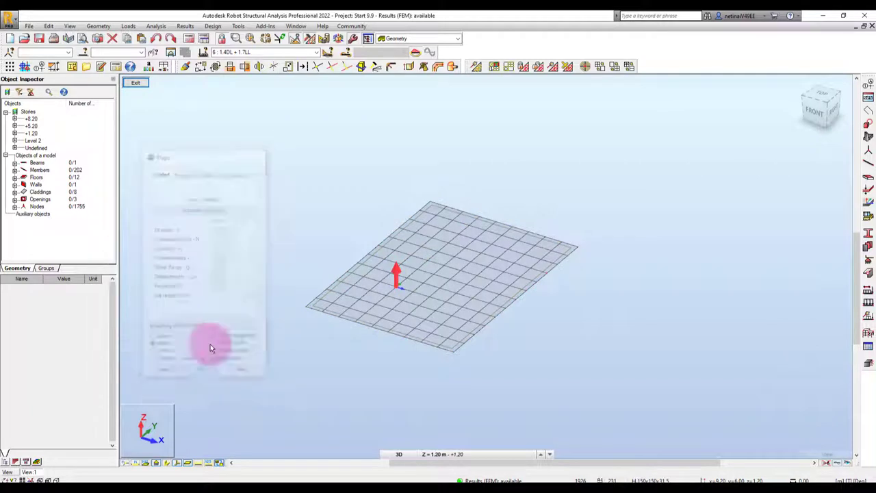
Create panel cut A - A1 from 9.20, 9.00 to 13.50, 9.00 (MXX integral -3.55).
{"action": "left_click", "coordinate": [186, 26]}
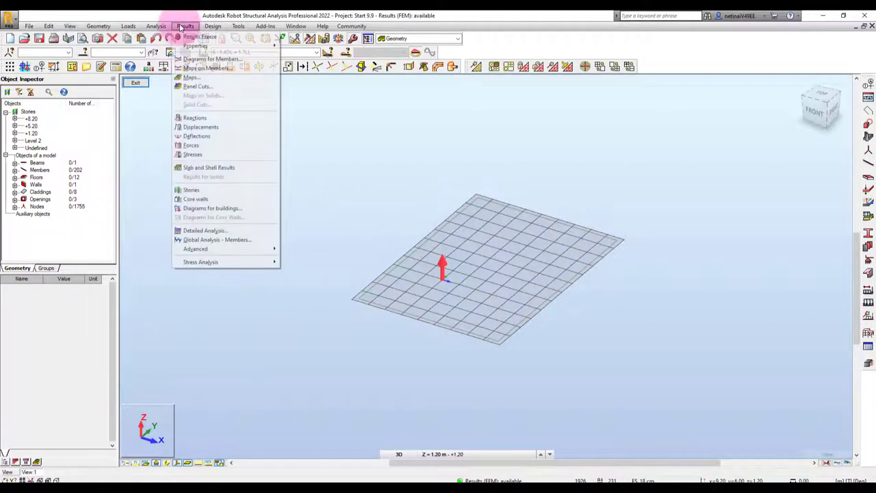
{"action": "left_click", "coordinate": [197, 87]}
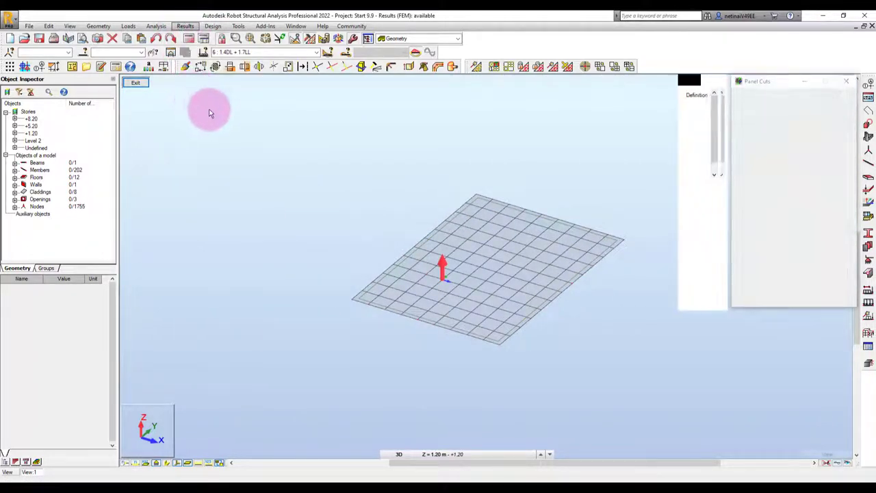
{"action": "mouse_move", "coordinate": [722, 57]}
{"action": "left_mouse_down"}
{"action": "mouse_move", "coordinate": [267, 170]}
{"action": "mouse_move", "coordinate": [205, 147]}
{"action": "left_mouse_up"}
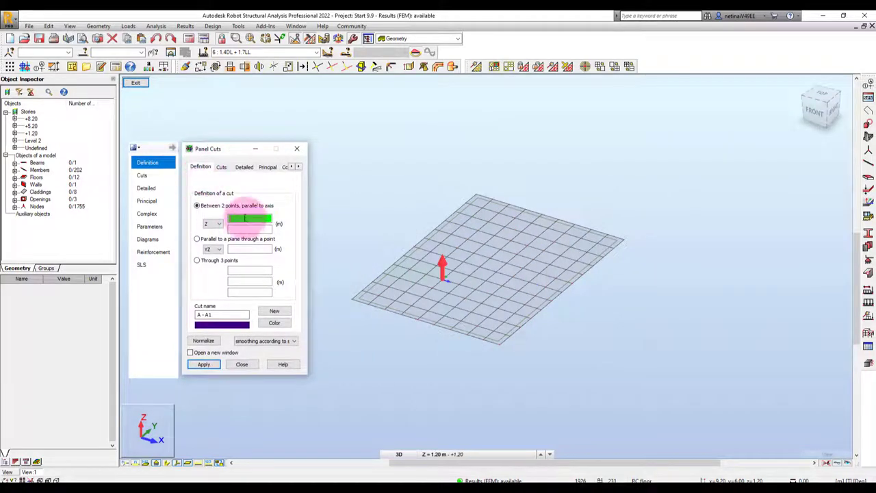
{"action": "left_click", "coordinate": [415, 252]}
{"action": "left_click", "coordinate": [561, 293]}
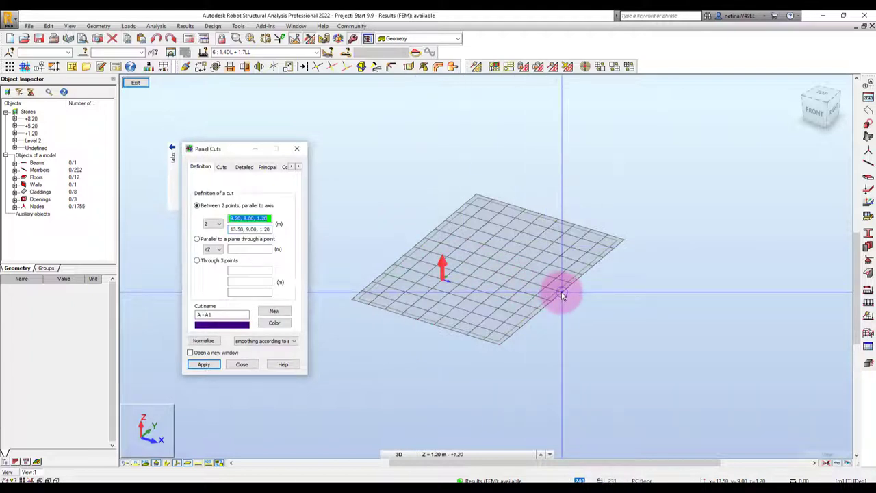
{"action": "left_click", "coordinate": [199, 364]}
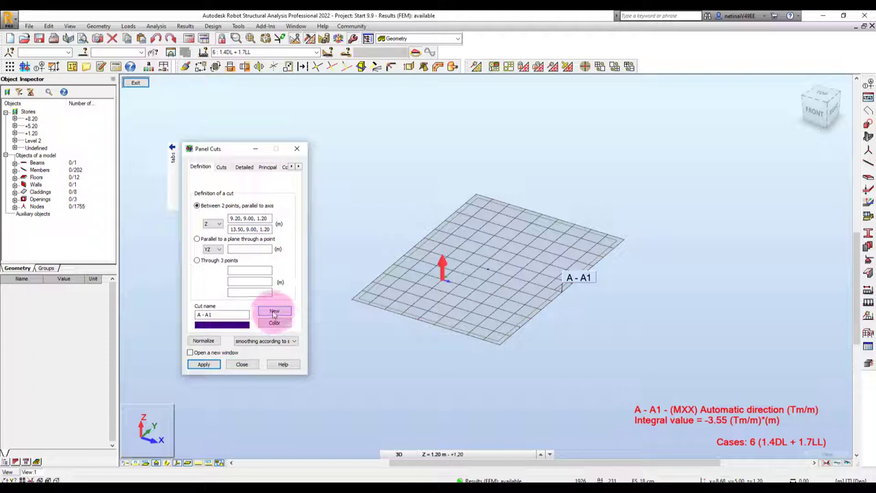
Add cut A - A2 from 11.35, 6.00 to 11.35, 12.00 (MXX integral -6.32).
{"action": "left_click", "coordinate": [249, 219]}
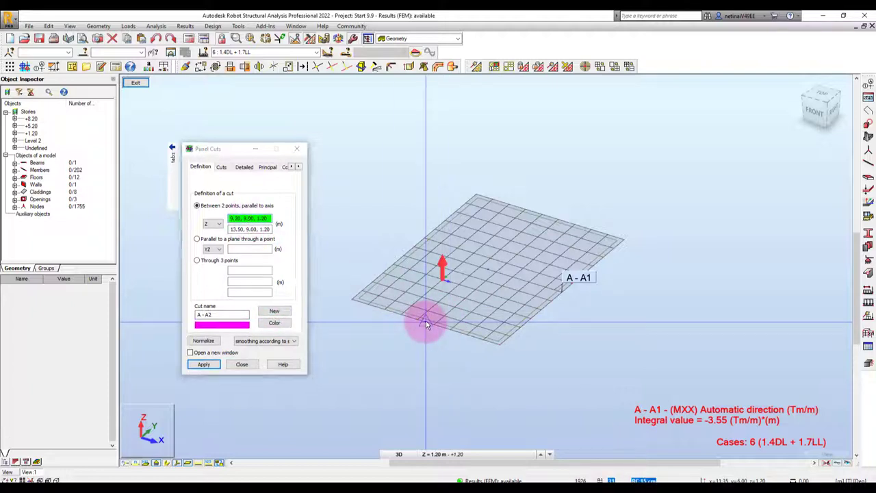
{"action": "left_click", "coordinate": [531, 226]}
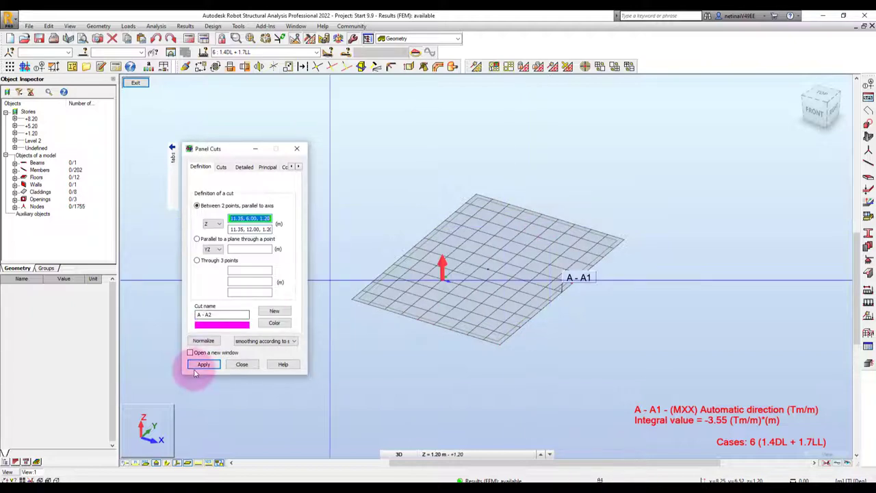
{"action": "left_click", "coordinate": [201, 365]}
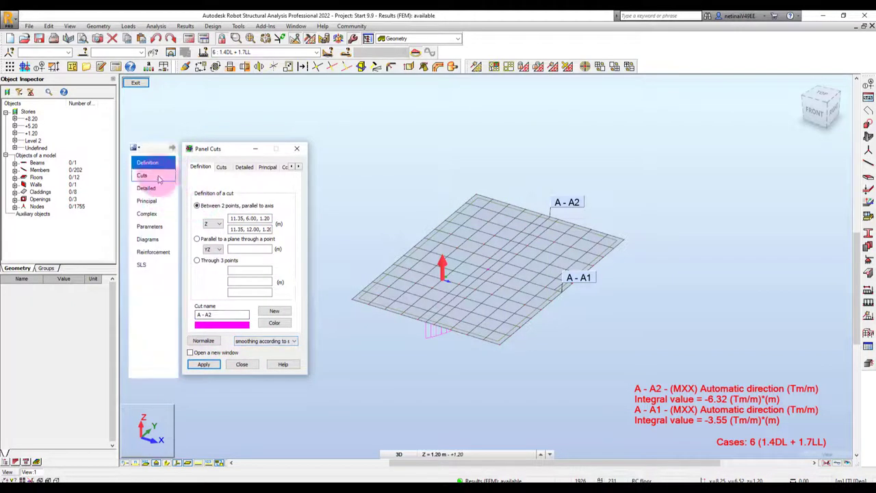
Make the panel fill transparent, hide the FE mesh, and orbit to view the cut diagrams.
{"action": "left_click", "coordinate": [145, 189]}
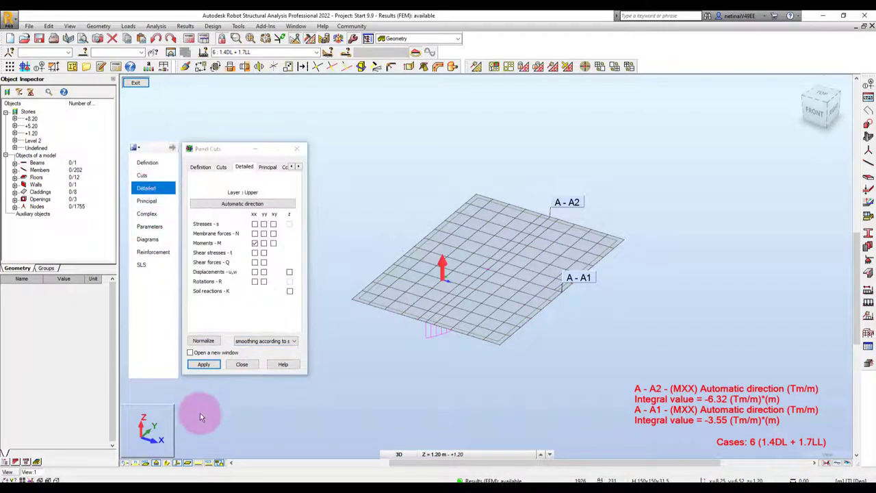
{"action": "left_click", "coordinate": [187, 464]}
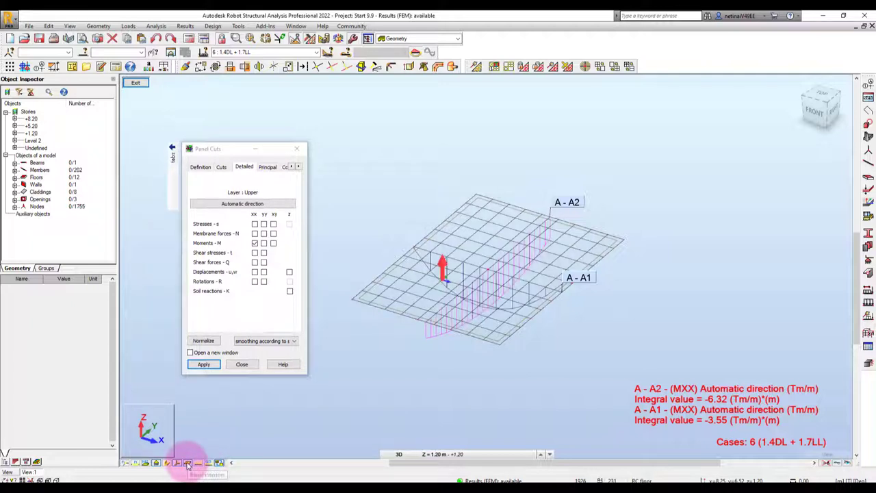
{"action": "left_click", "coordinate": [222, 466]}
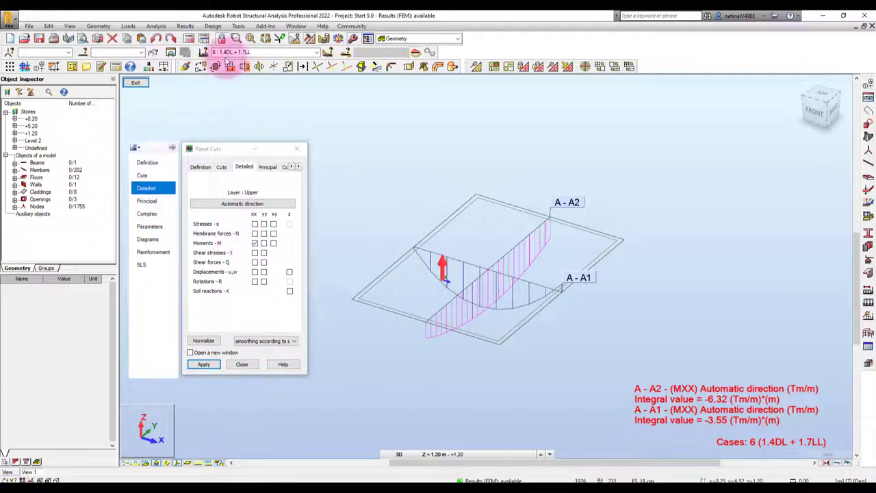
{"action": "left_click", "coordinate": [176, 465]}
{"action": "left_click_drag", "start_coordinate": [388, 364], "coordinate": [415, 288]}
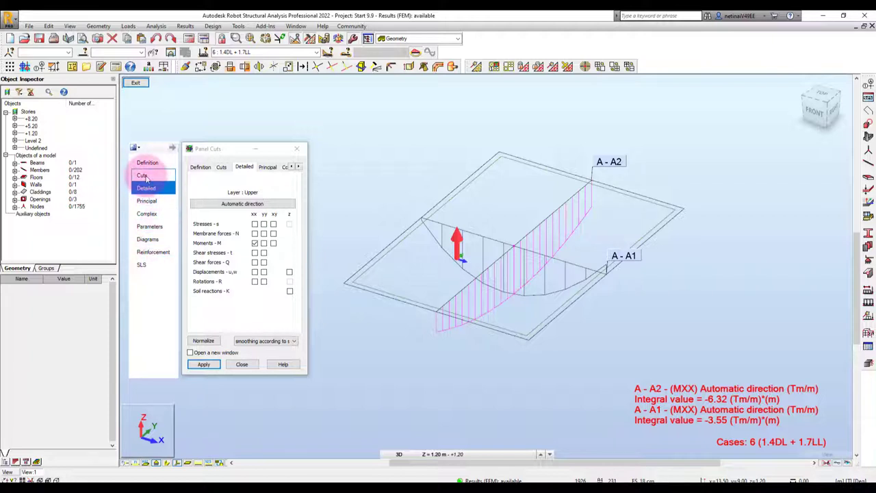
Switch off cut A - A2, leaving only the A - A1 MXX diagram (integral -3.55).
{"action": "left_click", "coordinate": [146, 177]}
{"action": "left_click", "coordinate": [195, 219]}
{"action": "left_click", "coordinate": [216, 342]}
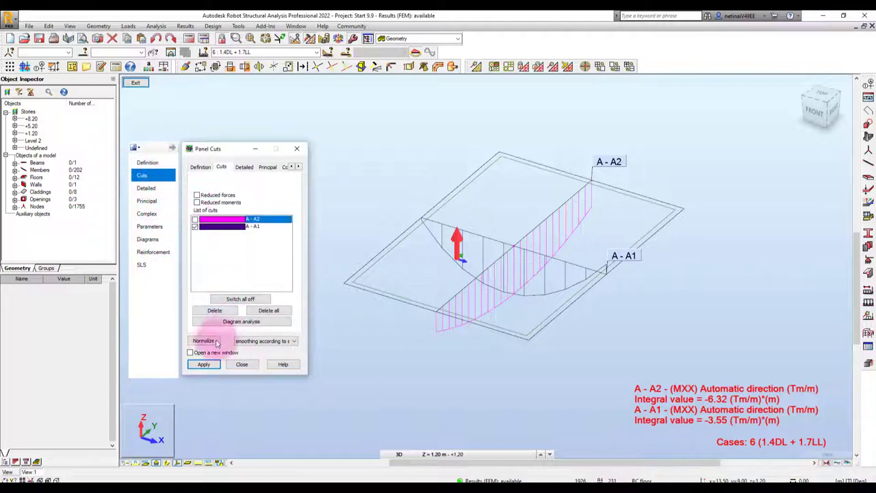
{"action": "left_click", "coordinate": [204, 365]}
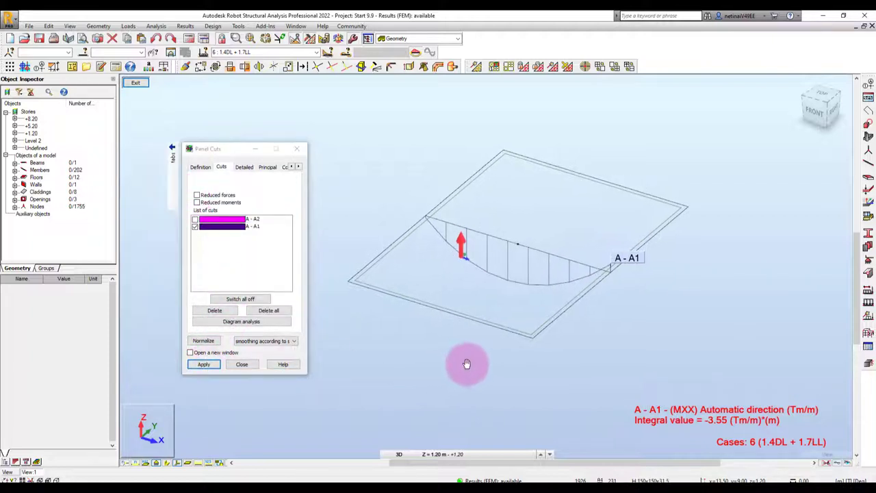
{"action": "left_click", "coordinate": [144, 179]}
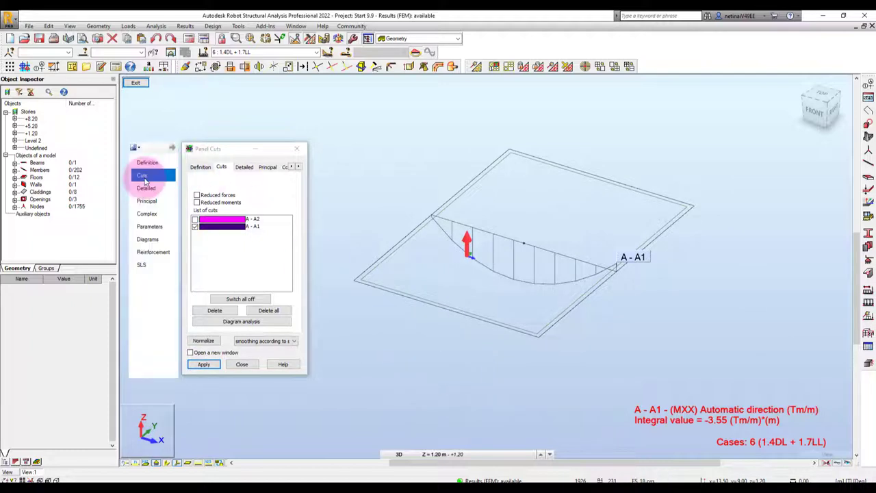
Fill the A-A1 moment diagram and label its -1.31 and 0.27 extremes, then orbit to inspect it.
{"action": "left_click", "coordinate": [153, 240]}
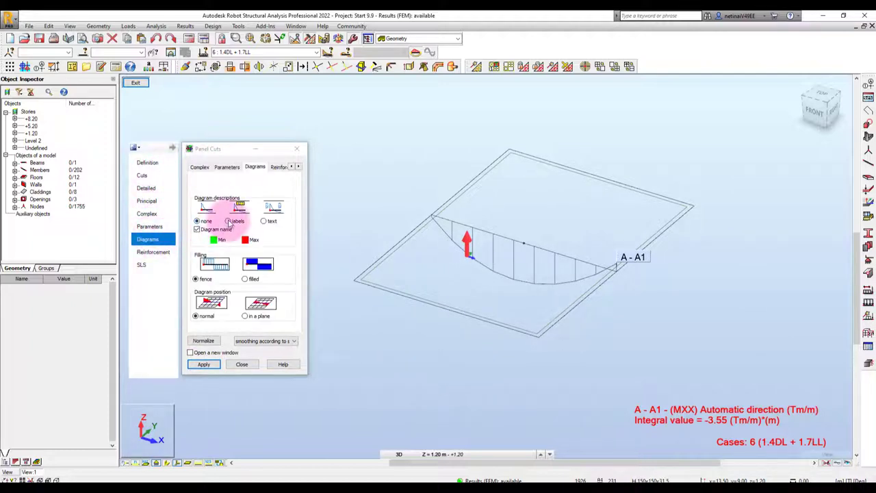
{"action": "left_click", "coordinate": [232, 223]}
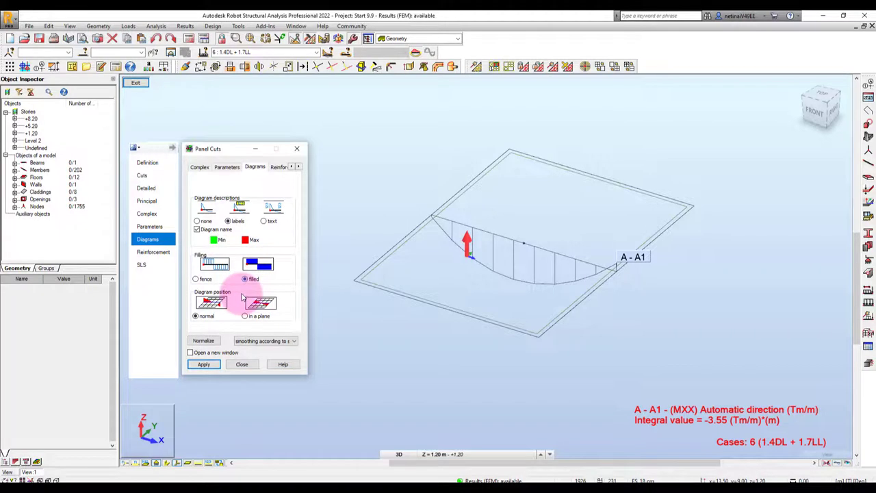
{"action": "left_click", "coordinate": [209, 364]}
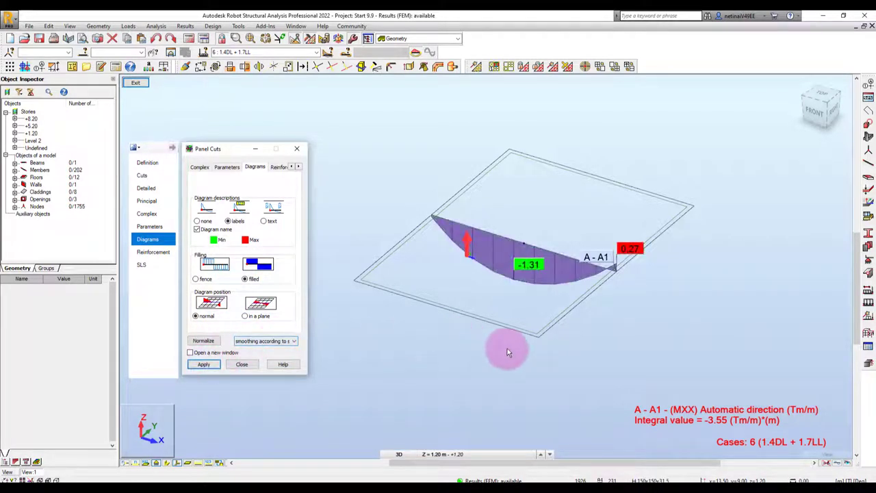
{"action": "middle_click_drag", "start_coordinate": [559, 368], "coordinate": [489, 153], "text": "shift"}
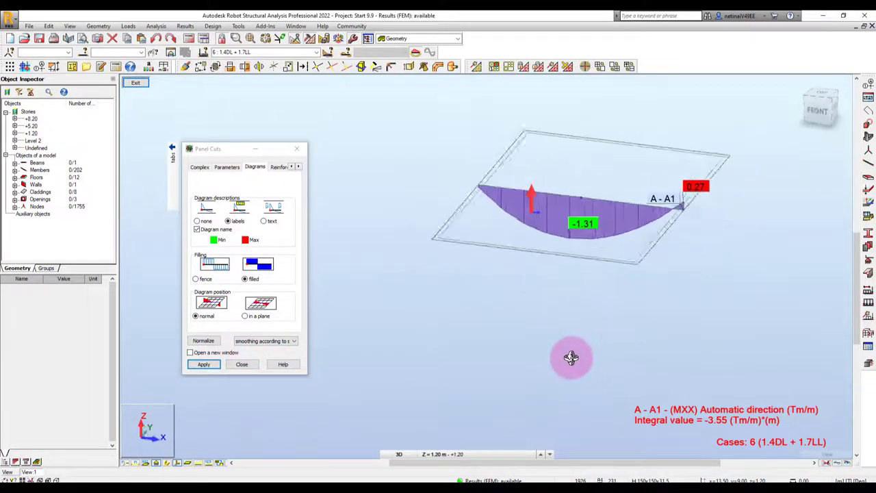
{"action": "scroll", "coordinate": [433, 200], "scroll_direction": "up", "scroll_amount": 2}
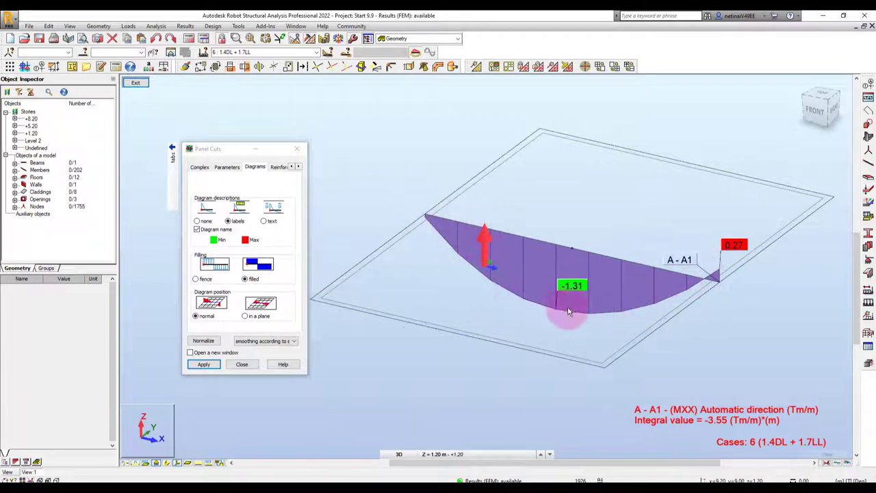
{"action": "scroll", "coordinate": [559, 309], "scroll_direction": "down", "scroll_amount": 2}
{"action": "mouse_move", "coordinate": [479, 348]}
{"action": "middle_mouse_down", "text": "shift"}
{"action": "mouse_move", "coordinate": [478, 362]}
{"action": "mouse_move", "coordinate": [549, 320]}
{"action": "middle_mouse_up", "text": "shift"}
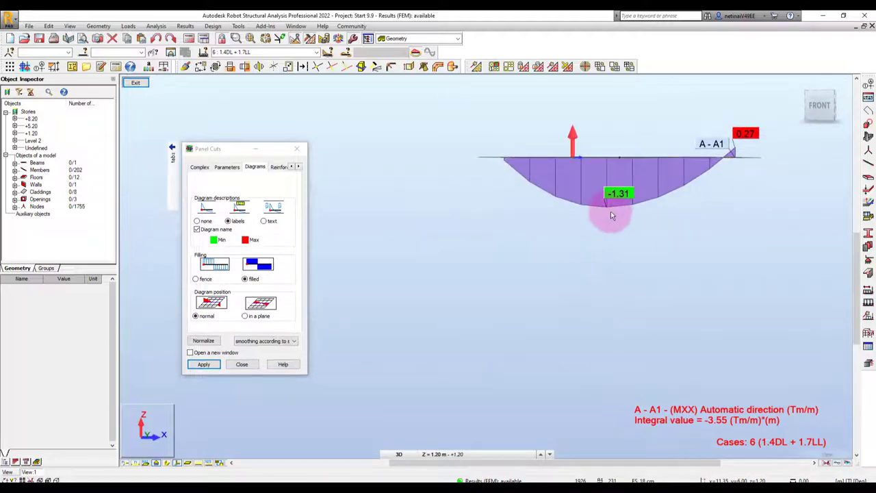
{"action": "middle_click_drag", "start_coordinate": [612, 225], "coordinate": [579, 268], "text": "shift"}
{"action": "middle_click_drag", "start_coordinate": [629, 395], "coordinate": [599, 393], "text": "shift"}
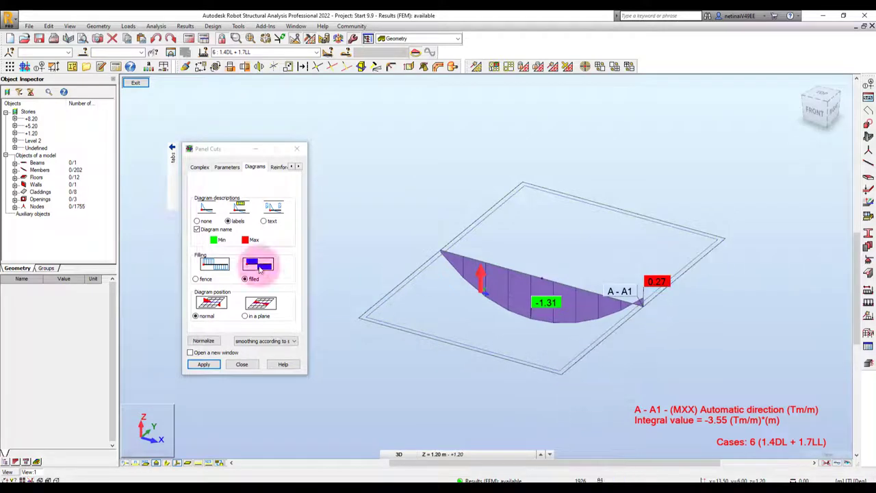
Switch the displayed cut from A-A1 to A-A2, showing its MXX diagram labelled -0.54 and -1.27.
{"action": "left_click", "coordinate": [142, 178]}
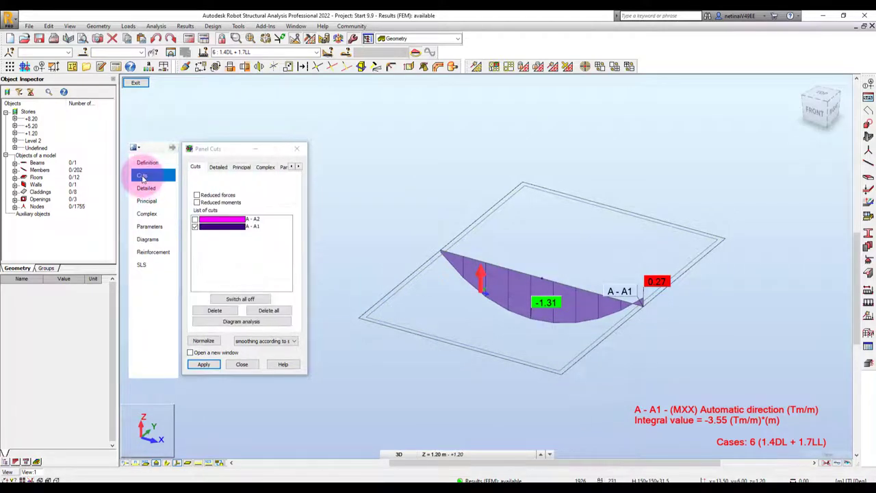
{"action": "scroll", "coordinate": [487, 287], "scroll_direction": "up", "scroll_amount": 5}
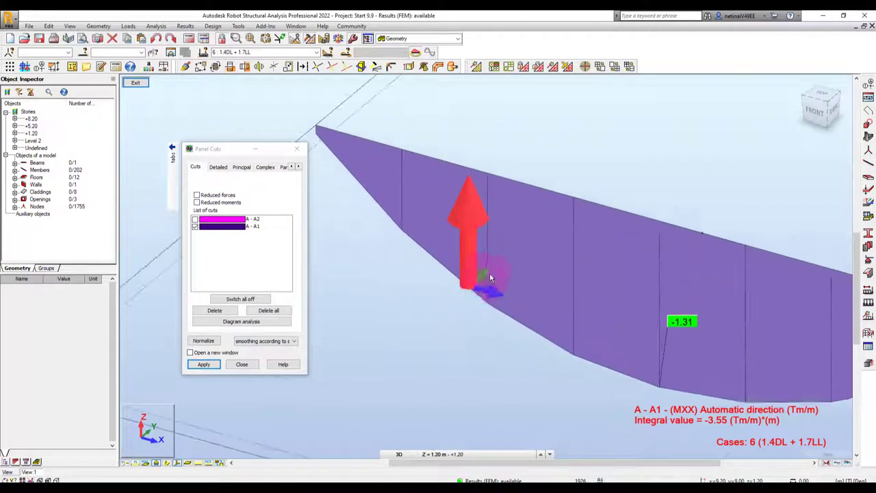
{"action": "scroll", "coordinate": [491, 274], "scroll_direction": "down", "scroll_amount": 4}
{"action": "left_click", "coordinate": [195, 219]}
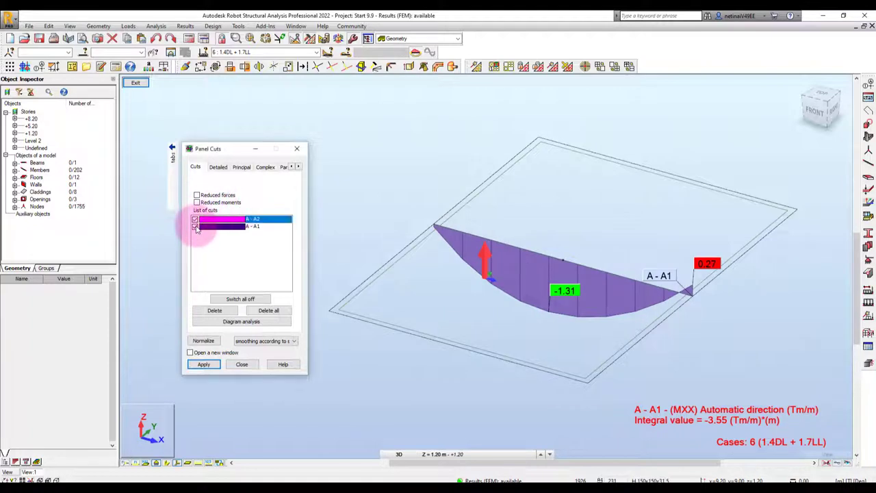
{"action": "left_click", "coordinate": [195, 226]}
{"action": "left_click", "coordinate": [203, 342]}
{"action": "left_click", "coordinate": [203, 364]}
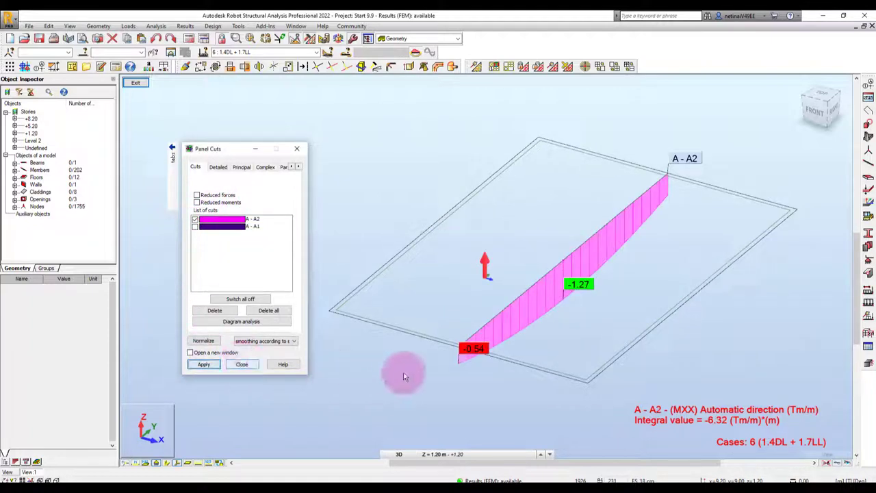
{"action": "scroll", "coordinate": [425, 389], "scroll_direction": "down", "scroll_amount": 2}
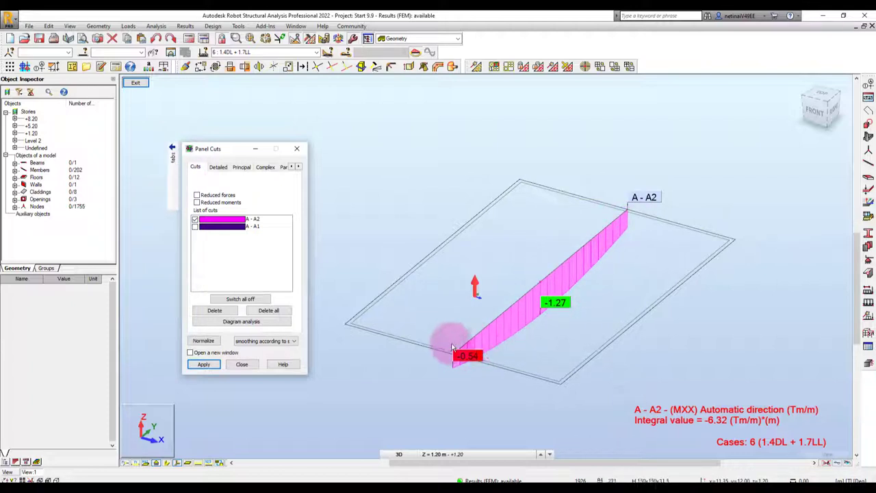
{"action": "mouse_move", "coordinate": [584, 367]}
{"action": "middle_mouse_down"}
{"action": "mouse_move", "coordinate": [563, 347]}
{"action": "mouse_move", "coordinate": [631, 347]}
{"action": "middle_mouse_up"}
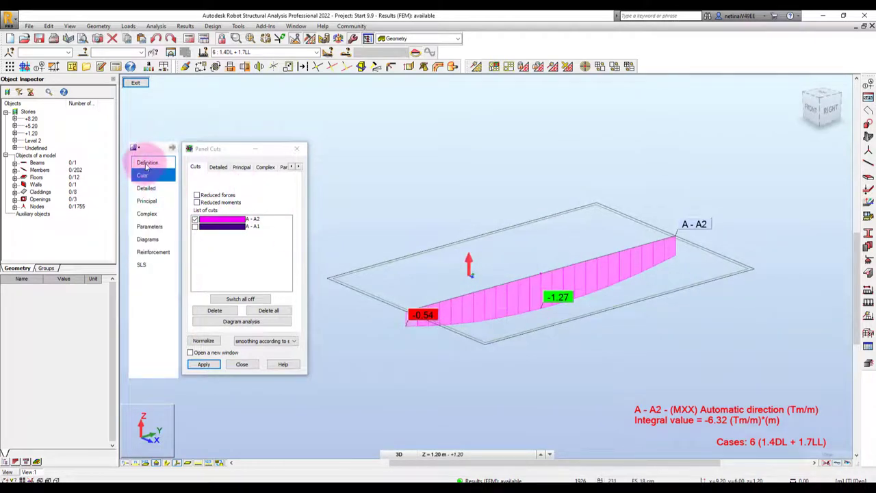
Plot the MYY moment diagram and display it on cut A-A1.
{"action": "left_click", "coordinate": [145, 188]}
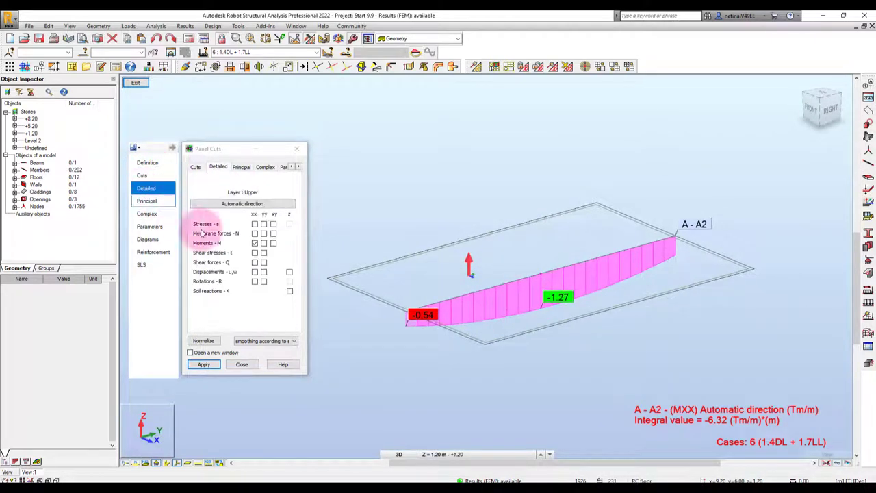
{"action": "left_click", "coordinate": [263, 243]}
{"action": "left_click", "coordinate": [205, 363]}
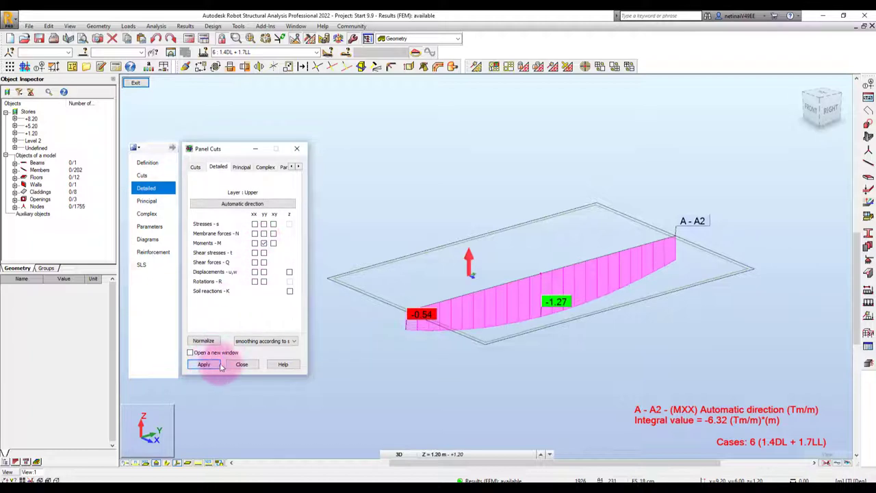
{"action": "mouse_move", "coordinate": [553, 385]}
{"action": "middle_mouse_down", "text": "shift"}
{"action": "mouse_move", "coordinate": [534, 366]}
{"action": "mouse_move", "coordinate": [557, 376]}
{"action": "mouse_move", "coordinate": [567, 355]}
{"action": "mouse_move", "coordinate": [569, 363]}
{"action": "middle_mouse_up", "text": "shift"}
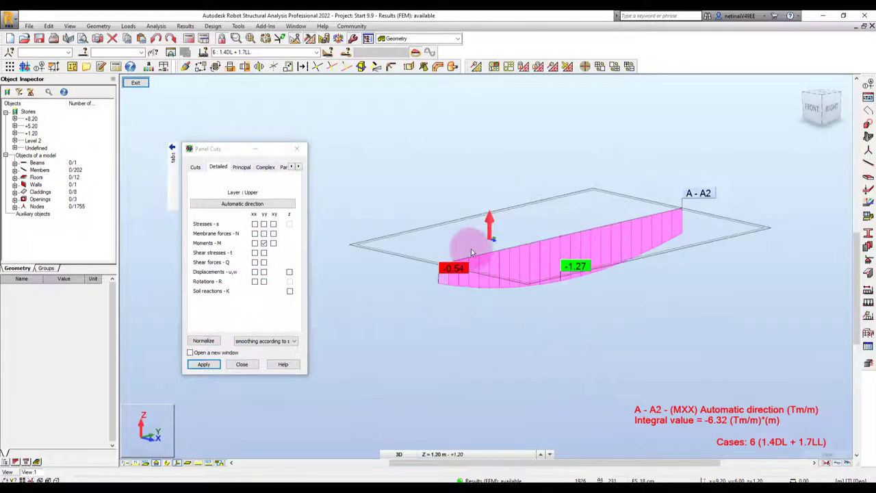
{"action": "left_click", "coordinate": [152, 179]}
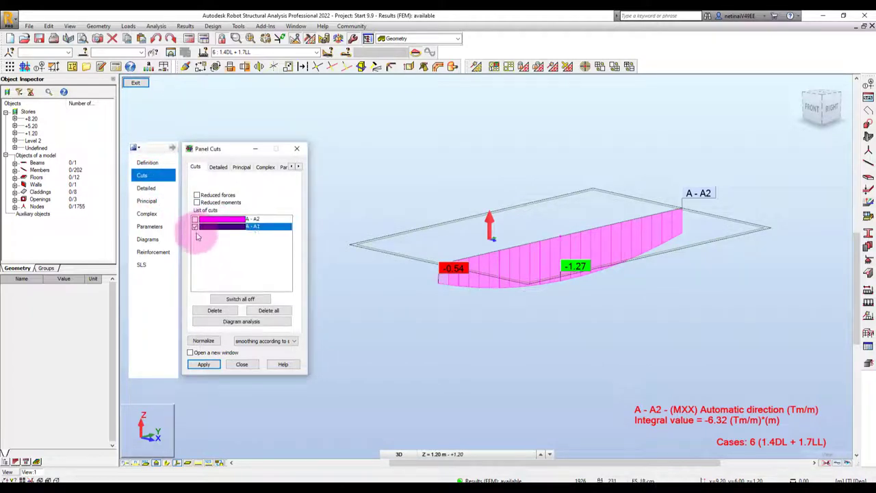
{"action": "left_click", "coordinate": [202, 363]}
{"action": "mouse_move", "coordinate": [508, 339]}
{"action": "middle_mouse_down", "text": "shift"}
{"action": "mouse_move", "coordinate": [504, 346]}
{"action": "mouse_move", "coordinate": [532, 322]}
{"action": "mouse_move", "coordinate": [531, 285]}
{"action": "middle_mouse_up", "text": "shift"}
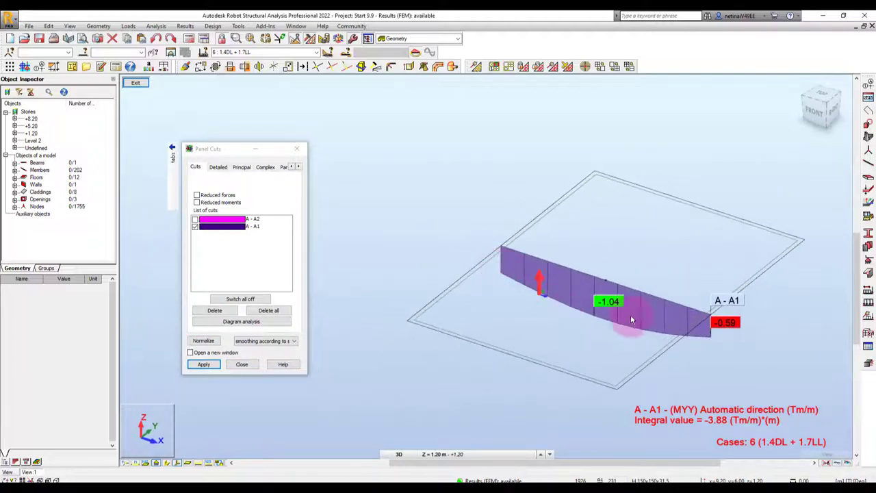
Reset the cut component to MXX, close Panel Cuts and view the whole model's MYY map.
{"action": "left_click", "coordinate": [134, 149]}
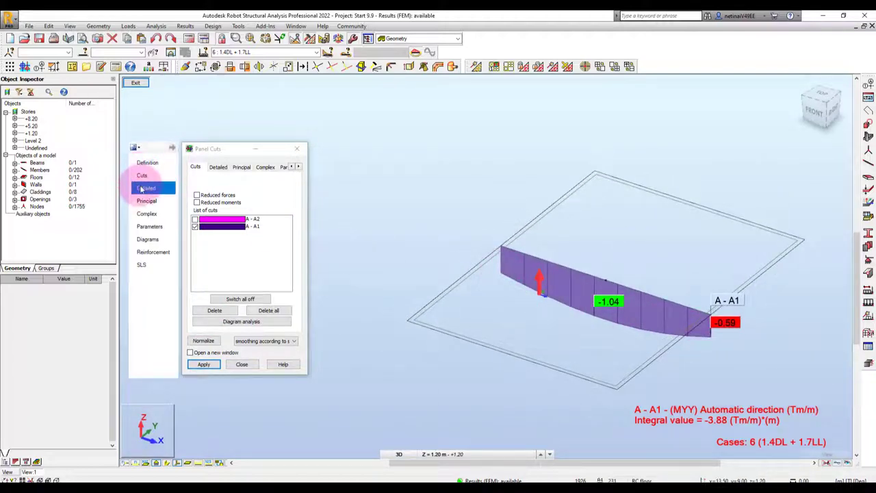
{"action": "left_click", "coordinate": [257, 246]}
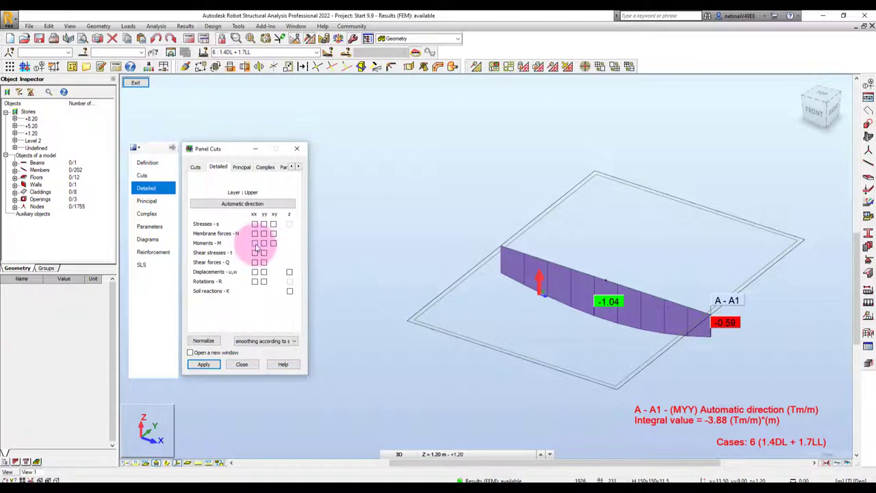
{"action": "left_click", "coordinate": [209, 351]}
{"action": "left_click", "coordinate": [202, 367]}
{"action": "mouse_move", "coordinate": [397, 336]}
{"action": "middle_mouse_down", "text": "shift"}
{"action": "mouse_move", "coordinate": [600, 342]}
{"action": "mouse_move", "coordinate": [572, 362]}
{"action": "mouse_move", "coordinate": [665, 354]}
{"action": "mouse_move", "coordinate": [663, 308]}
{"action": "middle_mouse_up", "text": "shift"}
{"action": "left_click", "coordinate": [130, 82]}
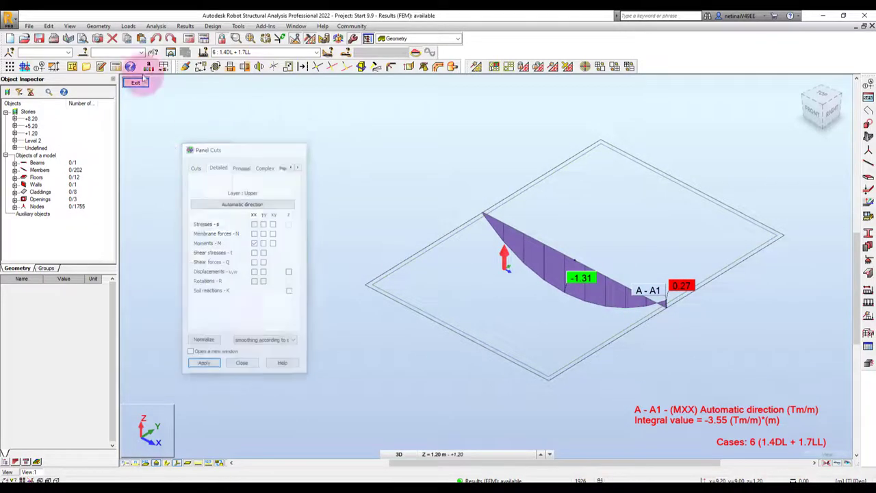
{"action": "mouse_move", "coordinate": [579, 235]}
{"action": "middle_mouse_down", "text": "shift"}
{"action": "mouse_move", "coordinate": [323, 201]}
{"action": "mouse_move", "coordinate": [727, 348]}
{"action": "mouse_move", "coordinate": [622, 400]}
{"action": "mouse_move", "coordinate": [649, 399]}
{"action": "middle_mouse_up", "text": "shift"}
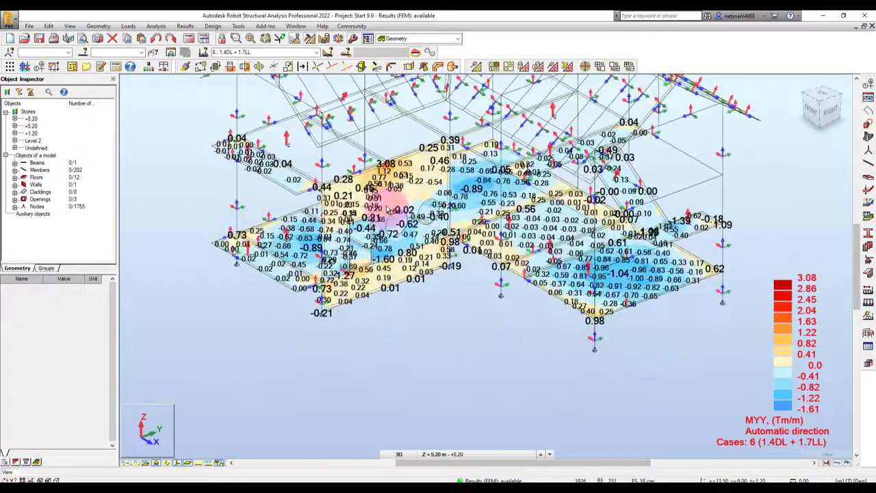
{"action": "scroll", "coordinate": [387, 209], "scroll_direction": "up", "scroll_amount": 3}
Isolate the wall panel in its own view and turn off the MYY colour map.
{"action": "left_click", "coordinate": [422, 132]}
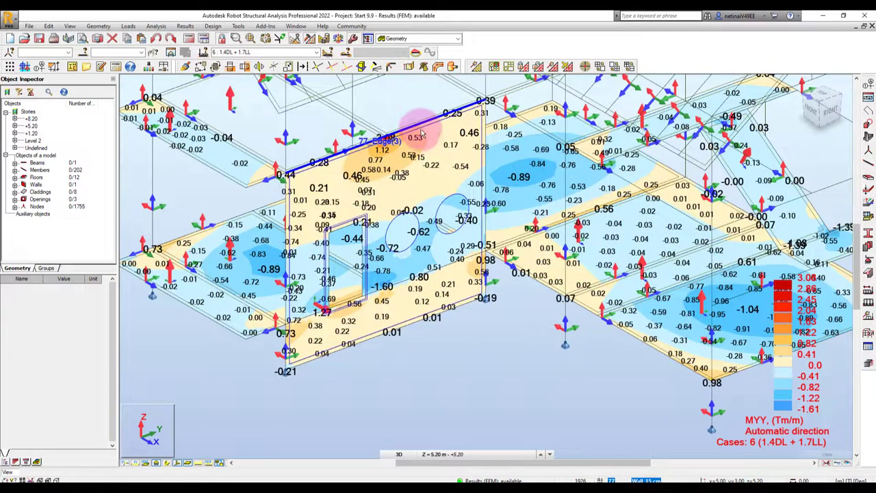
{"action": "left_click", "coordinate": [175, 54]}
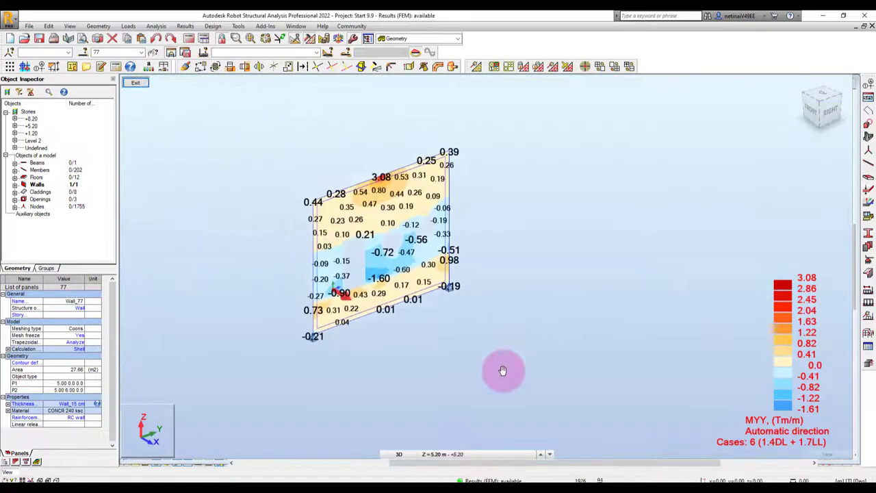
{"action": "left_click", "coordinate": [453, 356]}
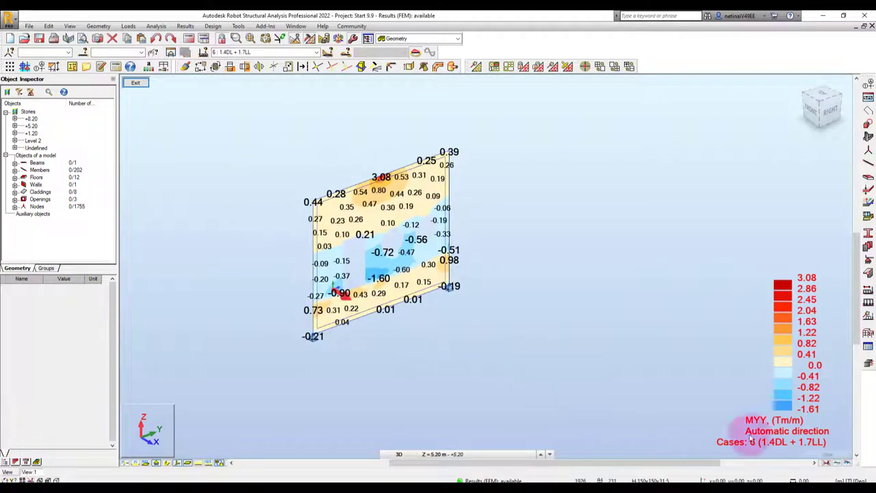
{"action": "left_click", "coordinate": [826, 463]}
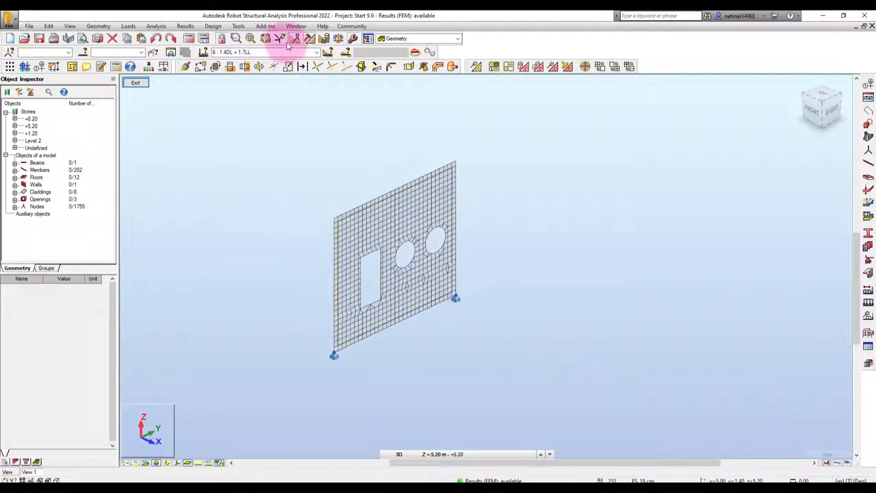
Show the WIND -X load case loads applied to the isolated wall.
{"action": "left_click", "coordinate": [317, 52]}
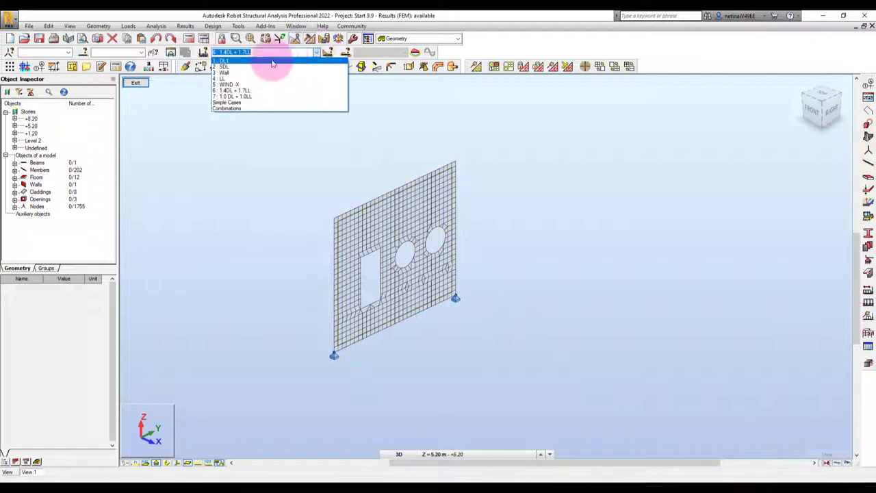
{"action": "left_click", "coordinate": [241, 84]}
{"action": "left_click", "coordinate": [334, 152]}
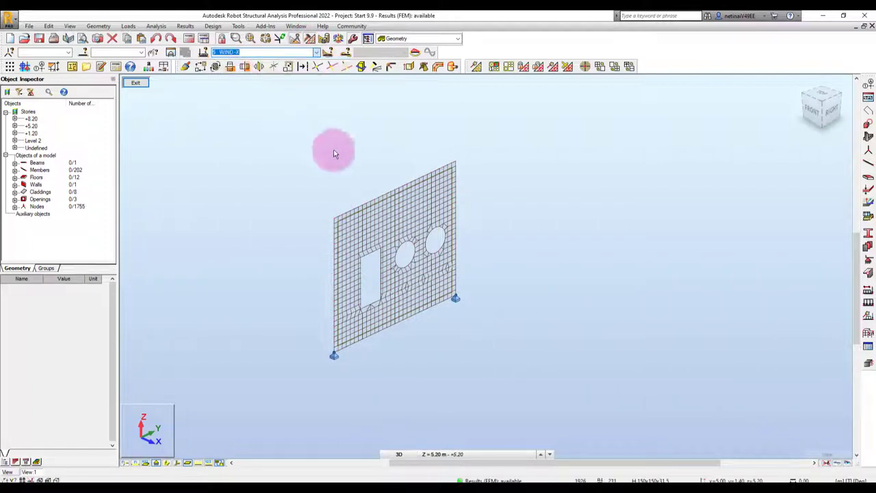
{"action": "left_click", "coordinate": [200, 463]}
{"action": "middle_click_drag", "start_coordinate": [538, 391], "coordinate": [544, 388], "text": "shift"}
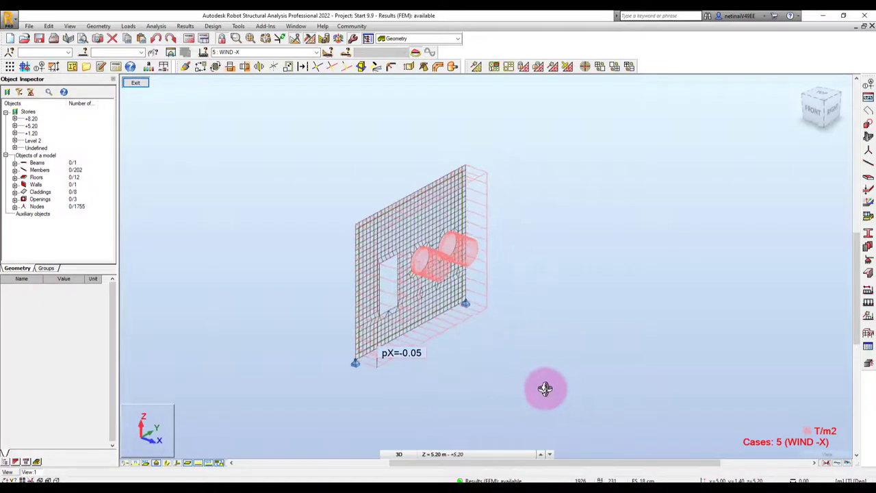
Leave the isolated wall view and restore the whole model's MYY result map.
{"action": "left_click", "coordinate": [134, 85]}
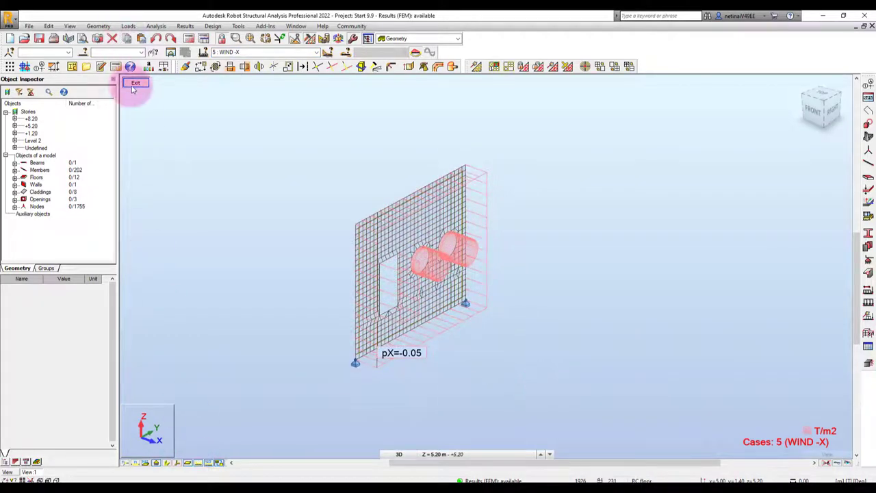
{"action": "left_click_drag", "start_coordinate": [434, 190], "coordinate": [418, 177]}
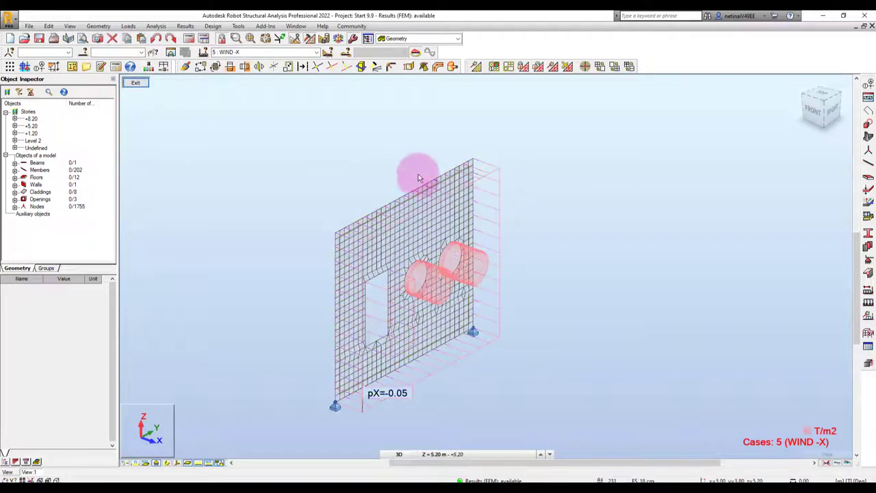
{"action": "left_click", "coordinate": [169, 466]}
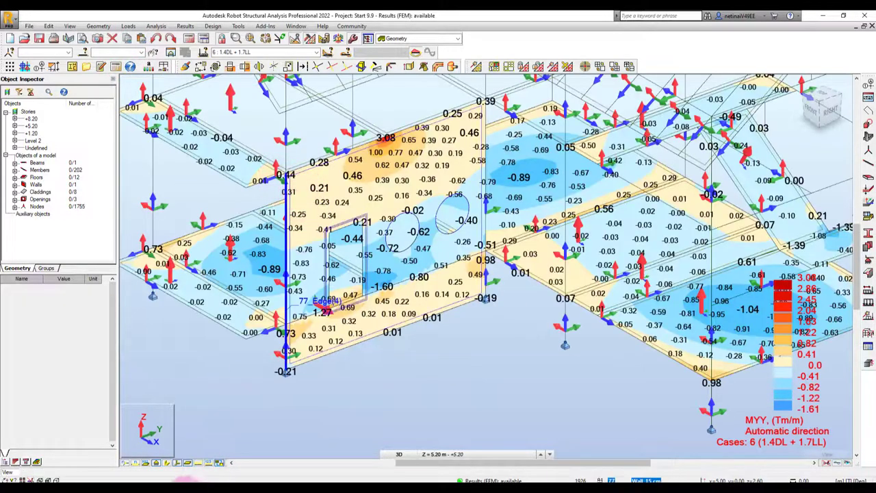
Show frame members, isolate the wall with openings, and reduce it to a bare outline.
{"action": "left_click", "coordinate": [176, 463]}
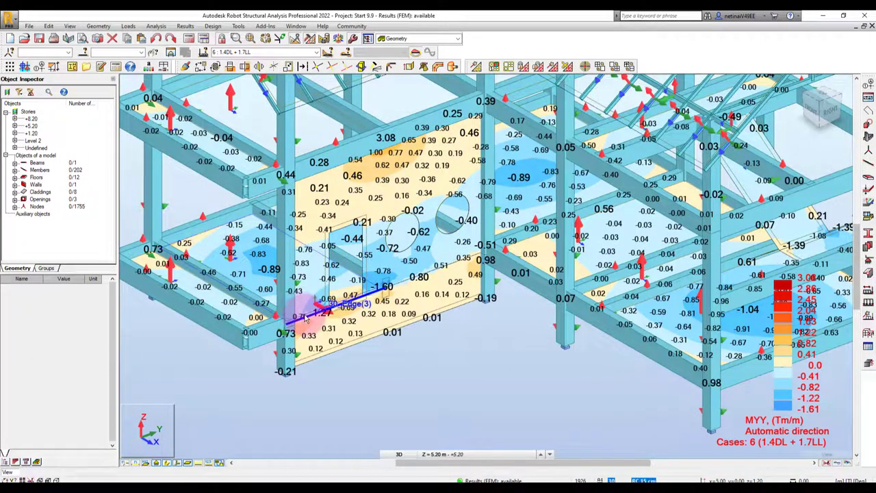
{"action": "left_click", "coordinate": [481, 126]}
{"action": "left_click", "coordinate": [171, 53]}
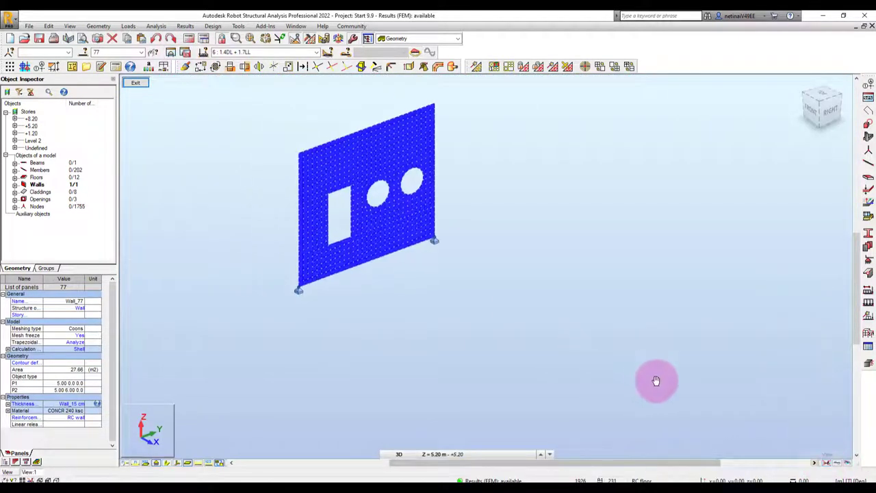
{"action": "left_click", "coordinate": [208, 463]}
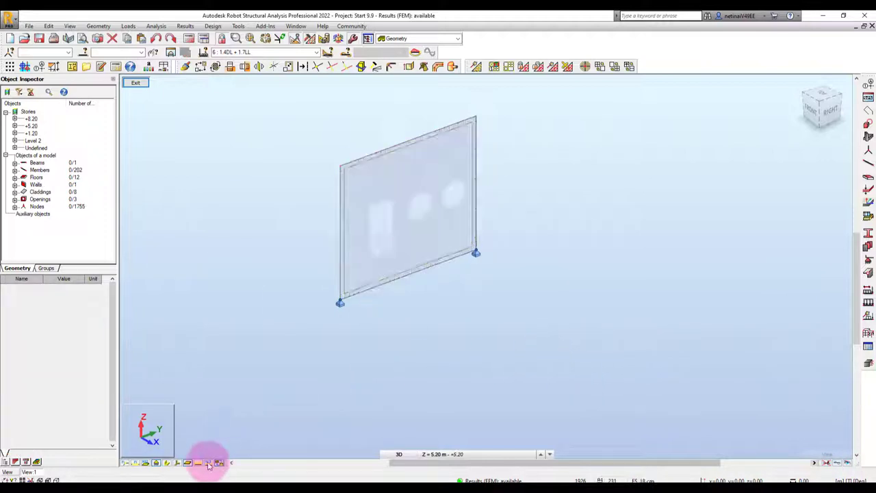
{"action": "left_click", "coordinate": [188, 463]}
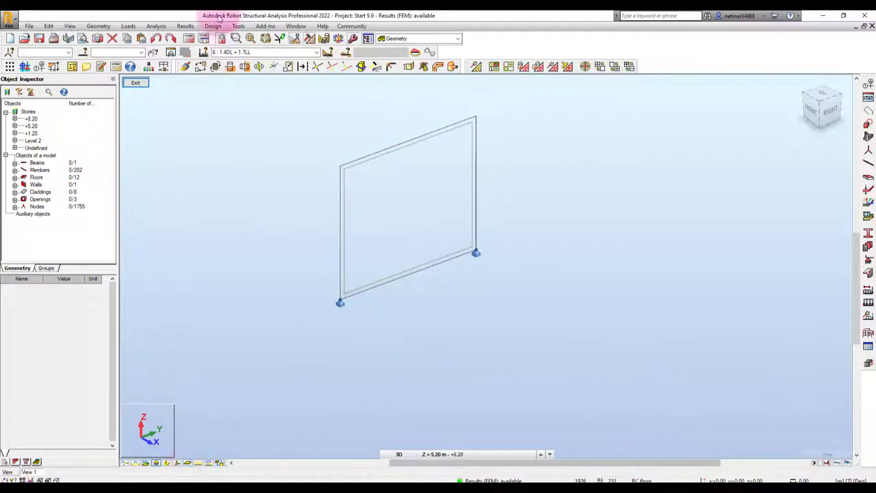
{"action": "left_click", "coordinate": [184, 26]}
Create cut A - A3 parallel to X, from 5.00,3.00,0.00 to 5.00,3.00,5.20 on the wall.
{"action": "left_click", "coordinate": [191, 86]}
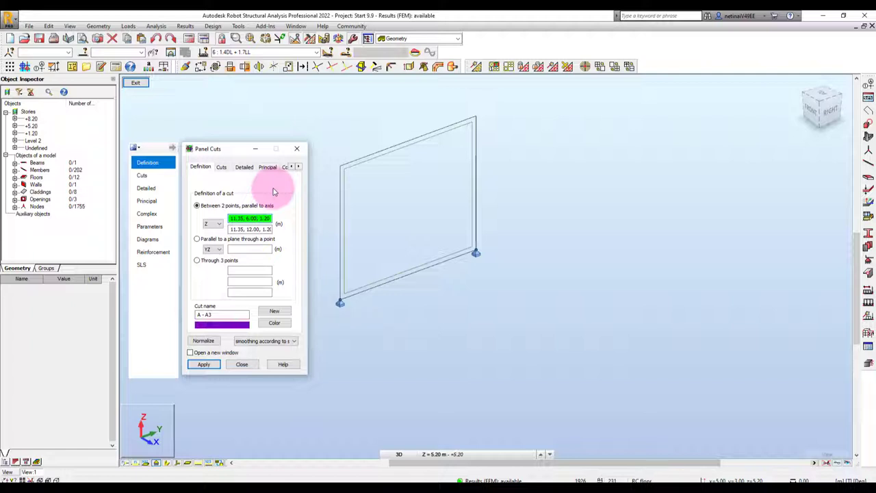
{"action": "mouse_move", "coordinate": [567, 362]}
{"action": "middle_mouse_down", "text": "shift"}
{"action": "mouse_move", "coordinate": [590, 375]}
{"action": "mouse_move", "coordinate": [581, 371]}
{"action": "middle_mouse_up", "text": "shift"}
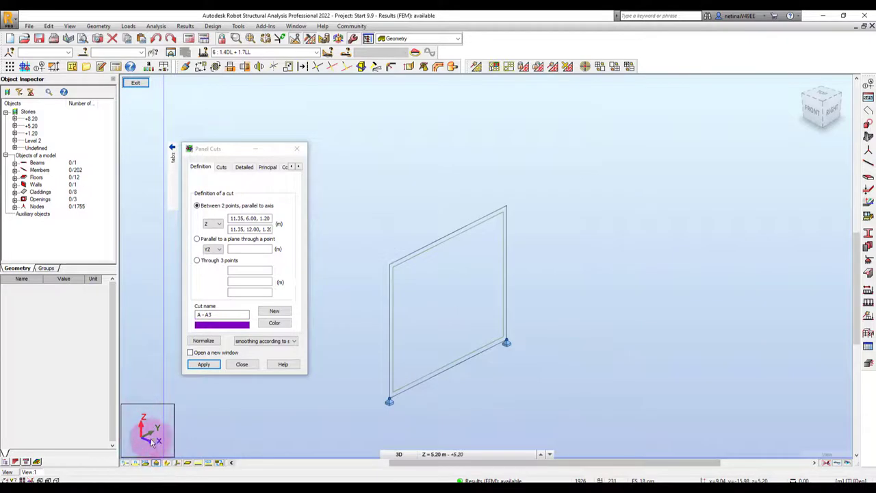
{"action": "left_click", "coordinate": [217, 225]}
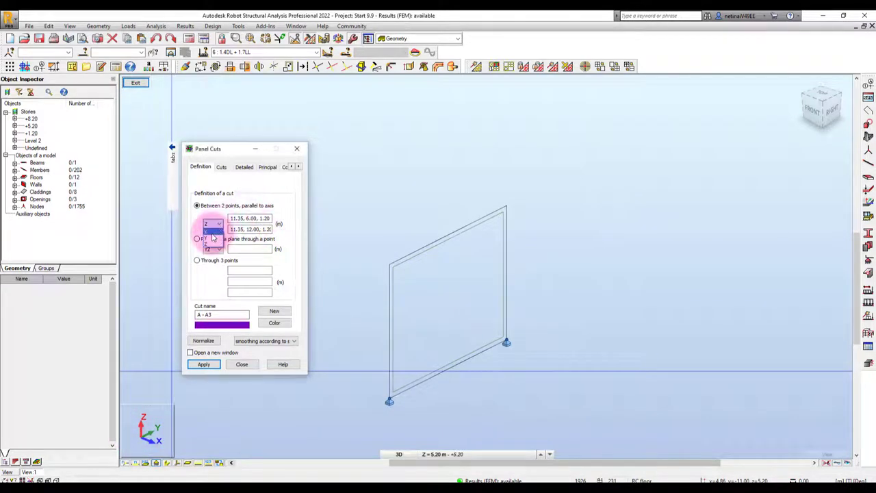
{"action": "left_click", "coordinate": [213, 234]}
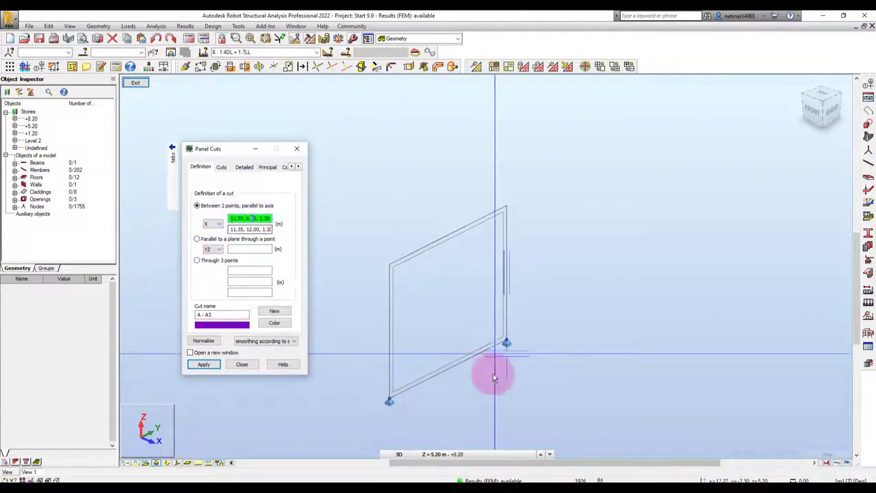
{"action": "left_click", "coordinate": [447, 367]}
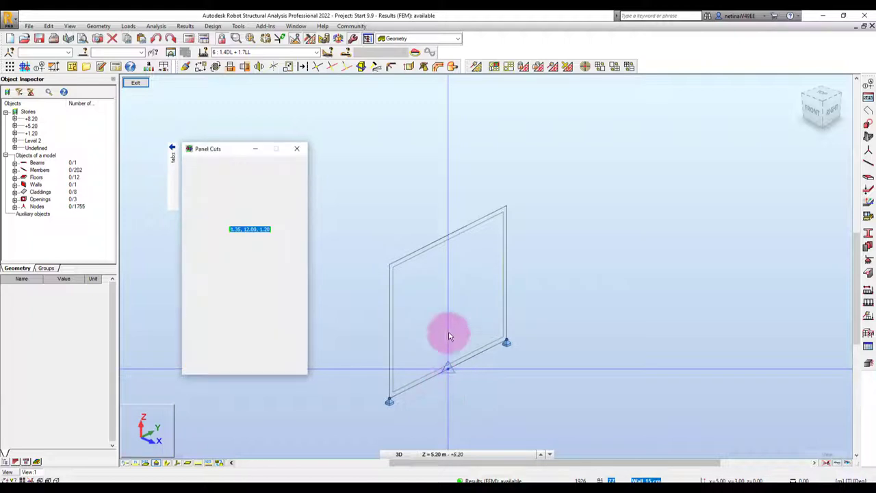
{"action": "left_click", "coordinate": [442, 239]}
{"action": "left_click", "coordinate": [204, 364]}
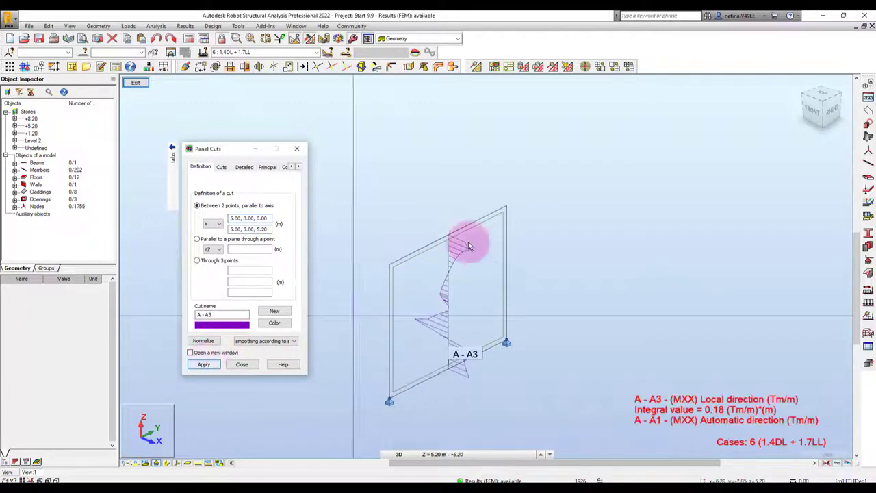
{"action": "middle_click_drag", "start_coordinate": [587, 270], "coordinate": [591, 267], "text": "shift"}
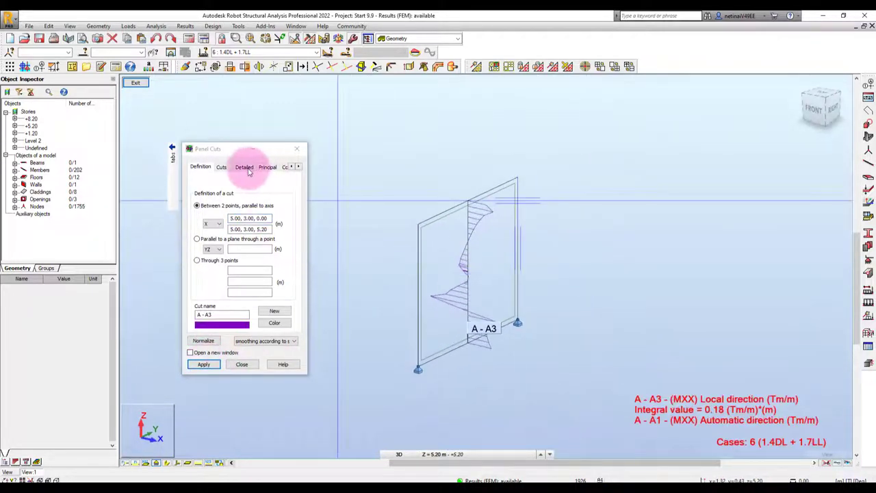
Replace the cut's MXX diagram with the MYY moment diagram.
{"action": "mouse_move", "coordinate": [173, 176]}
{"action": "left_click", "coordinate": [151, 189]}
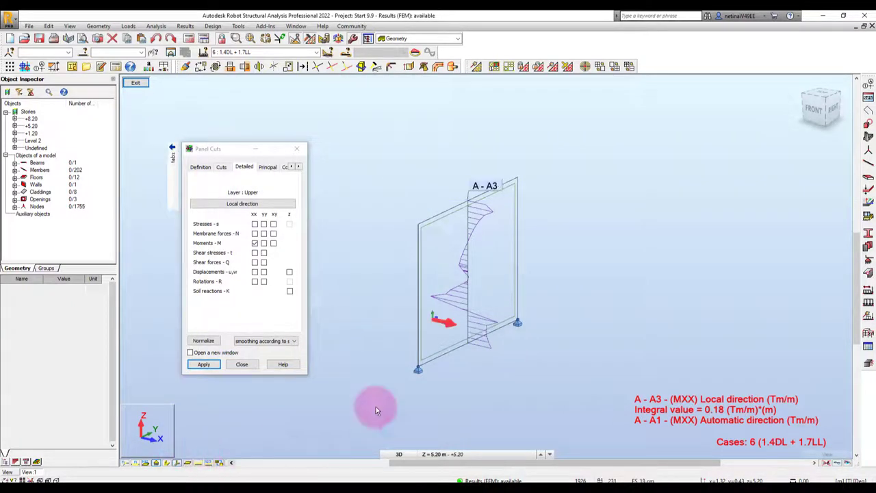
{"action": "scroll", "coordinate": [519, 351], "scroll_direction": "up", "scroll_amount": 1}
{"action": "scroll", "coordinate": [524, 358], "scroll_direction": "up", "scroll_amount": 1}
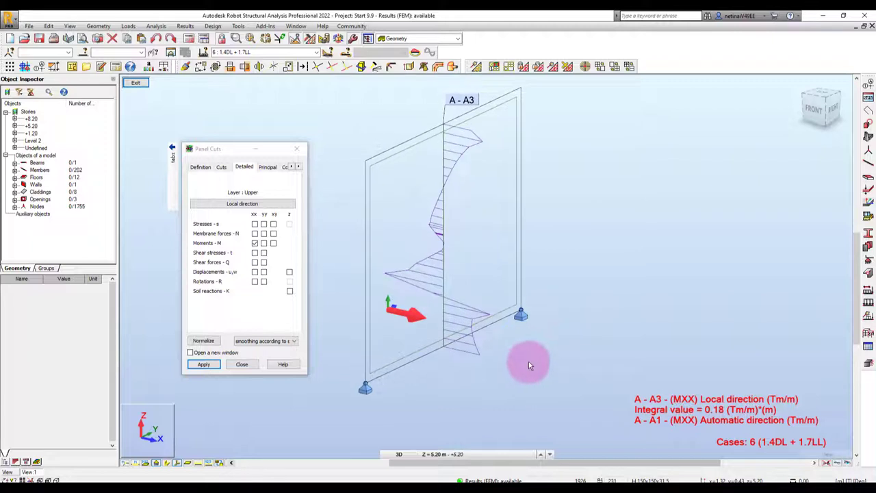
{"action": "scroll", "coordinate": [379, 301], "scroll_direction": "up", "scroll_amount": 1}
{"action": "scroll", "coordinate": [384, 301], "scroll_direction": "up", "scroll_amount": 1}
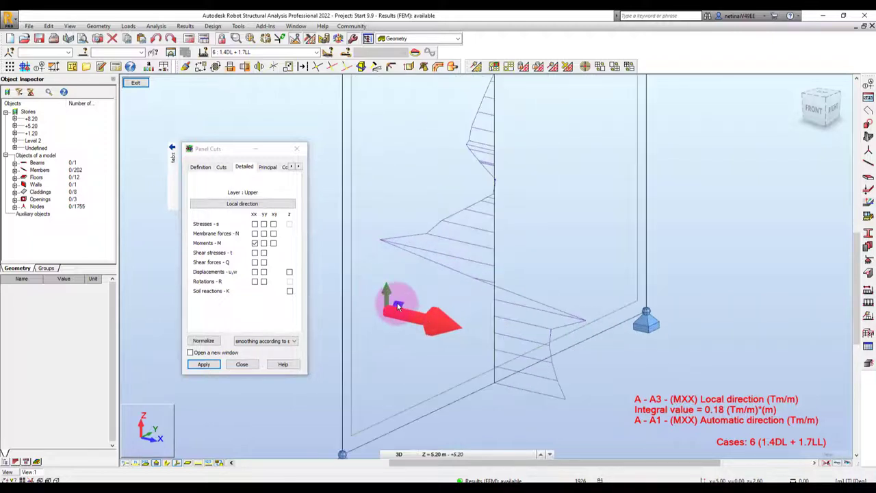
{"action": "scroll", "coordinate": [454, 305], "scroll_direction": "down", "scroll_amount": 2}
{"action": "left_click", "coordinate": [254, 243]}
{"action": "left_click", "coordinate": [264, 243]}
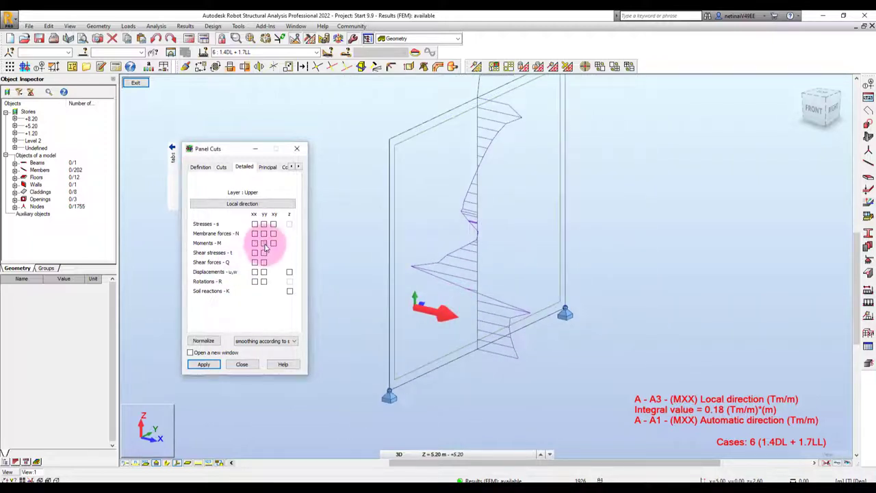
{"action": "left_click", "coordinate": [204, 364]}
{"action": "scroll", "coordinate": [331, 342], "scroll_direction": "down", "scroll_amount": 1}
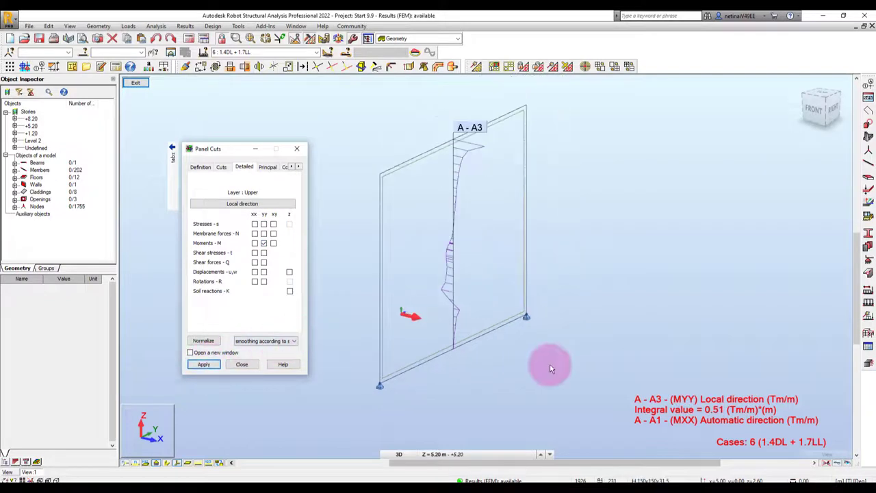
{"action": "left_click", "coordinate": [172, 179]}
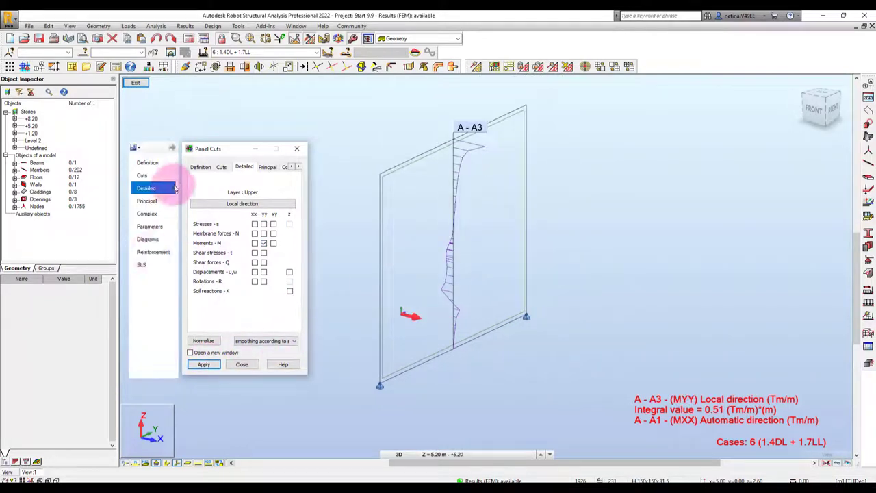
Make the A - A3 MYY diagram filled with value labels.
{"action": "left_click", "coordinate": [149, 239]}
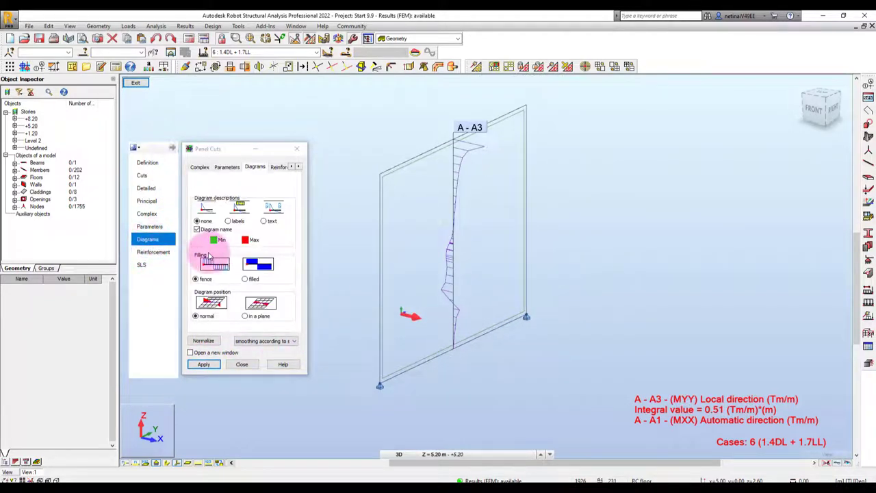
{"action": "left_click", "coordinate": [236, 221]}
{"action": "left_click", "coordinate": [246, 278]}
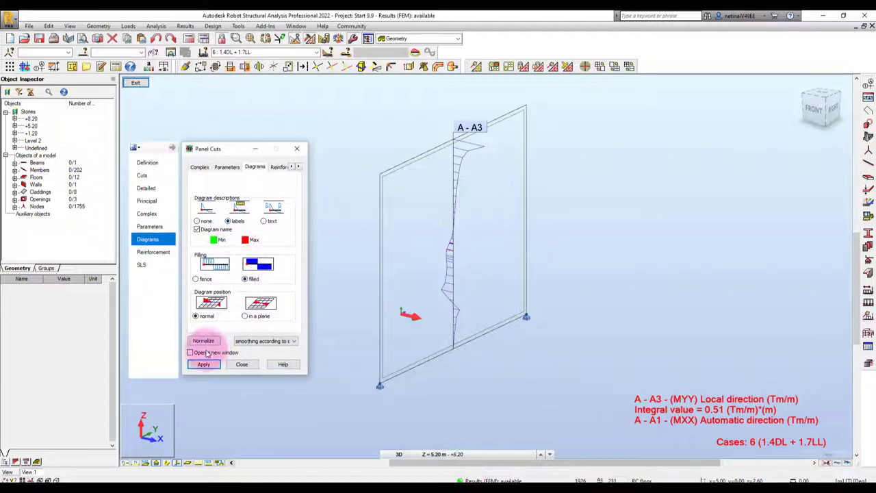
{"action": "left_click", "coordinate": [204, 365]}
Orbit around the panel to inspect the 3.08 maximum and -1.18 minimum, then close Panel Cuts.
{"action": "mouse_move", "coordinate": [661, 332]}
{"action": "middle_mouse_down", "text": "shift"}
{"action": "mouse_move", "coordinate": [684, 321]}
{"action": "mouse_move", "coordinate": [668, 324]}
{"action": "mouse_move", "coordinate": [612, 297]}
{"action": "mouse_move", "coordinate": [621, 293]}
{"action": "middle_mouse_up", "text": "shift"}
{"action": "scroll", "coordinate": [566, 171], "scroll_direction": "up", "scroll_amount": 2}
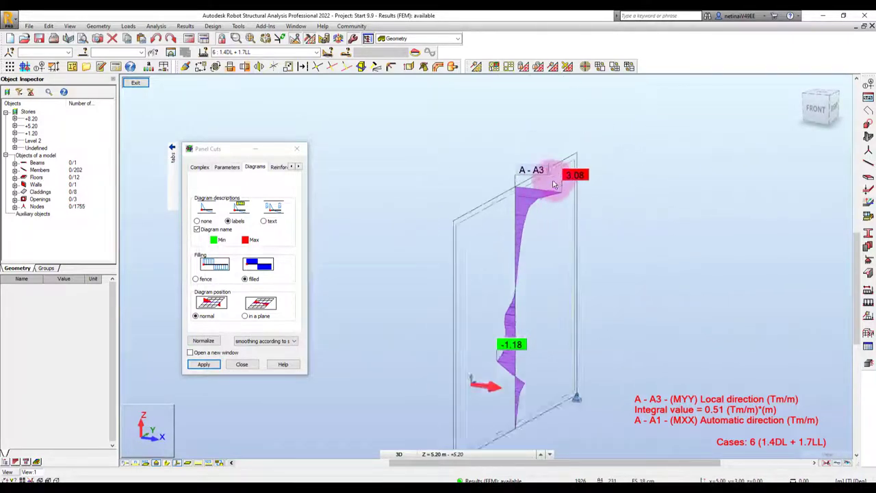
{"action": "scroll", "coordinate": [574, 203], "scroll_direction": "up", "scroll_amount": 2}
{"action": "mouse_move", "coordinate": [574, 171]}
{"action": "middle_mouse_down", "text": "shift"}
{"action": "mouse_move", "coordinate": [572, 186]}
{"action": "mouse_move", "coordinate": [639, 277]}
{"action": "mouse_move", "coordinate": [596, 250]}
{"action": "mouse_move", "coordinate": [614, 246]}
{"action": "mouse_move", "coordinate": [659, 129]}
{"action": "middle_mouse_up", "text": "shift"}
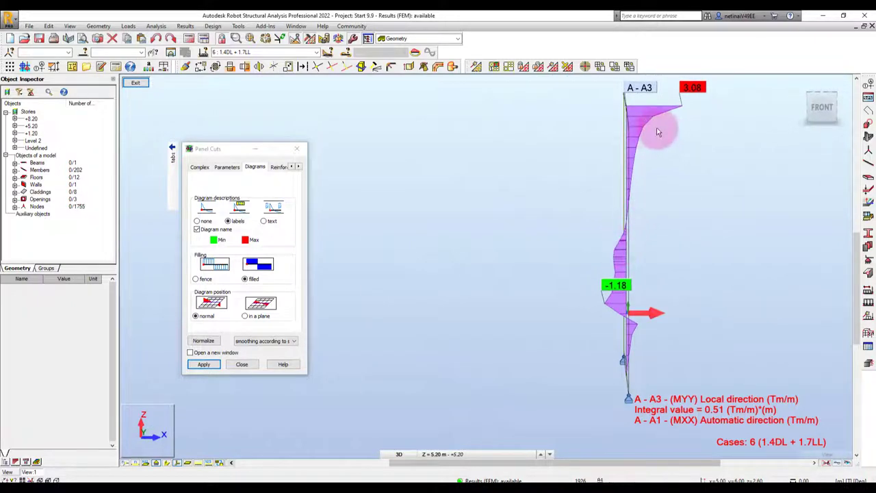
{"action": "mouse_move", "coordinate": [682, 178]}
{"action": "middle_mouse_down", "text": "shift"}
{"action": "mouse_move", "coordinate": [689, 213]}
{"action": "mouse_move", "coordinate": [512, 172]}
{"action": "middle_mouse_up", "text": "shift"}
{"action": "scroll", "coordinate": [575, 179], "scroll_direction": "up", "scroll_amount": 2}
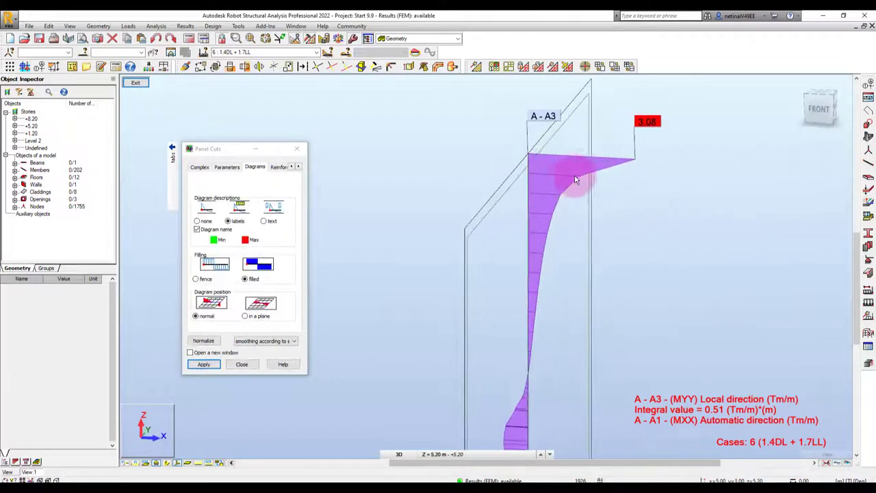
{"action": "scroll", "coordinate": [617, 176], "scroll_direction": "down", "scroll_amount": 3}
{"action": "scroll", "coordinate": [618, 201], "scroll_direction": "down", "scroll_amount": 1}
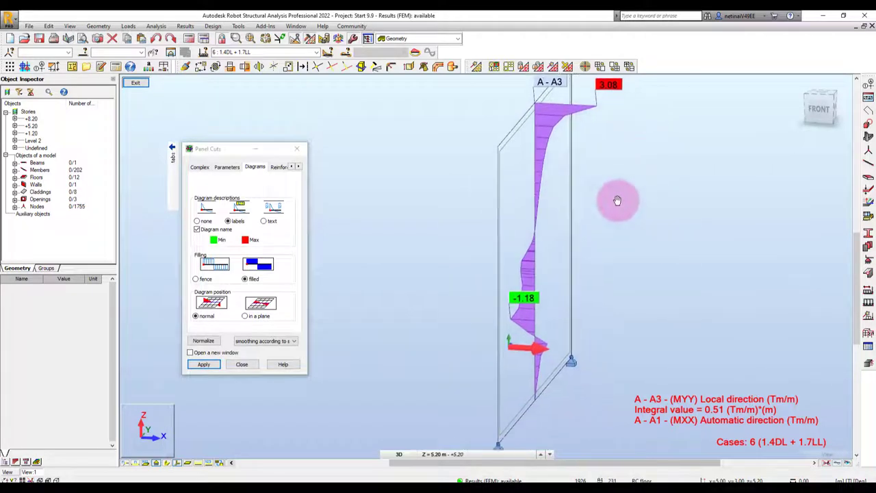
{"action": "mouse_move", "coordinate": [618, 202]}
{"action": "middle_mouse_down", "text": "shift"}
{"action": "mouse_move", "coordinate": [635, 245]}
{"action": "mouse_move", "coordinate": [645, 245]}
{"action": "mouse_move", "coordinate": [629, 241]}
{"action": "mouse_move", "coordinate": [526, 298]}
{"action": "middle_mouse_up", "text": "shift"}
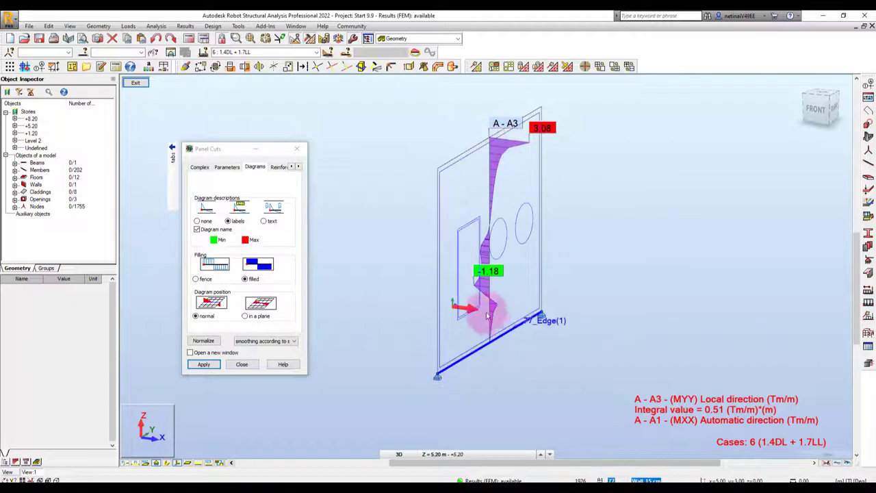
{"action": "scroll", "coordinate": [487, 270], "scroll_direction": "up", "scroll_amount": 2}
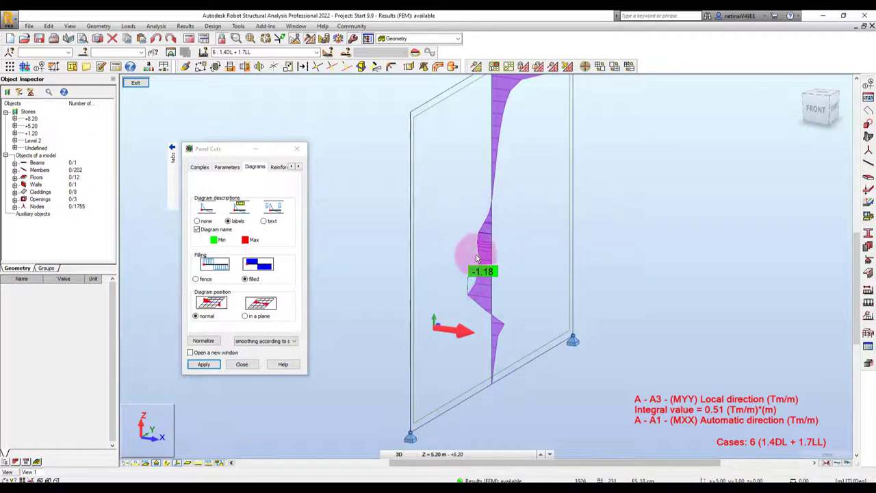
{"action": "scroll", "coordinate": [483, 239], "scroll_direction": "down", "scroll_amount": 2}
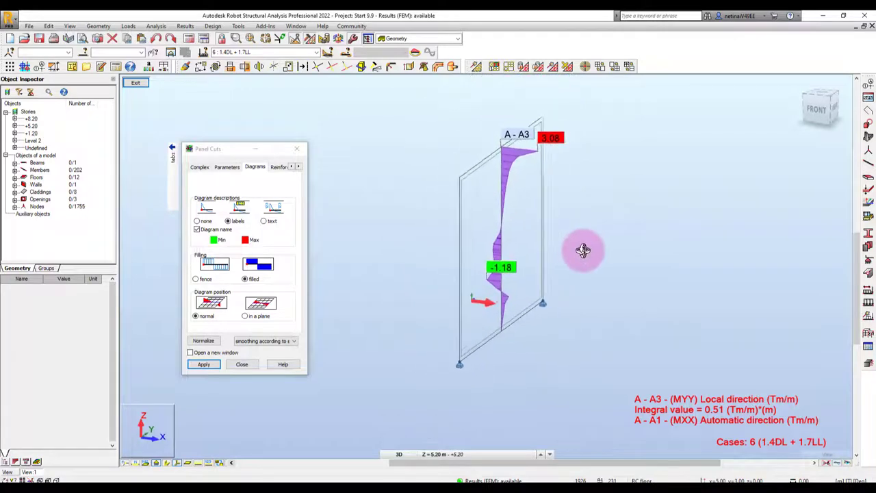
{"action": "left_click", "coordinate": [242, 364]}
Exit the single-wall view back to the full model and zoom around it.
{"action": "left_click", "coordinate": [136, 82]}
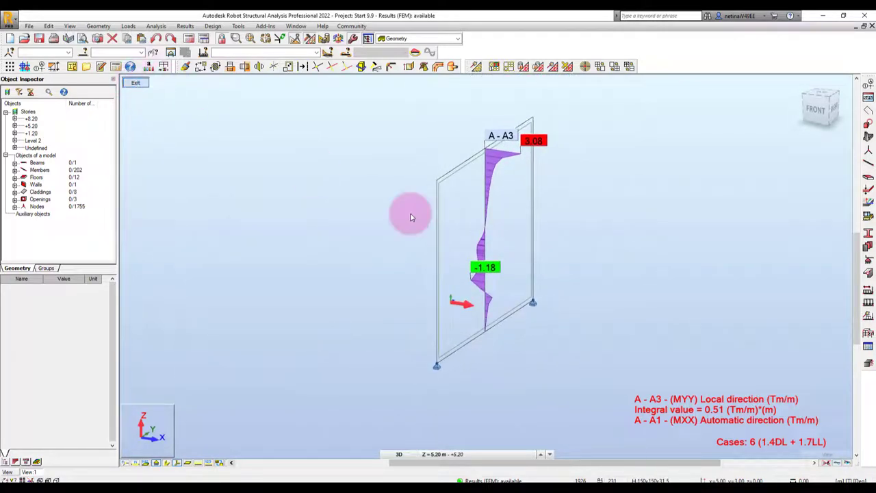
{"action": "scroll", "coordinate": [514, 365], "scroll_direction": "down", "scroll_amount": 2}
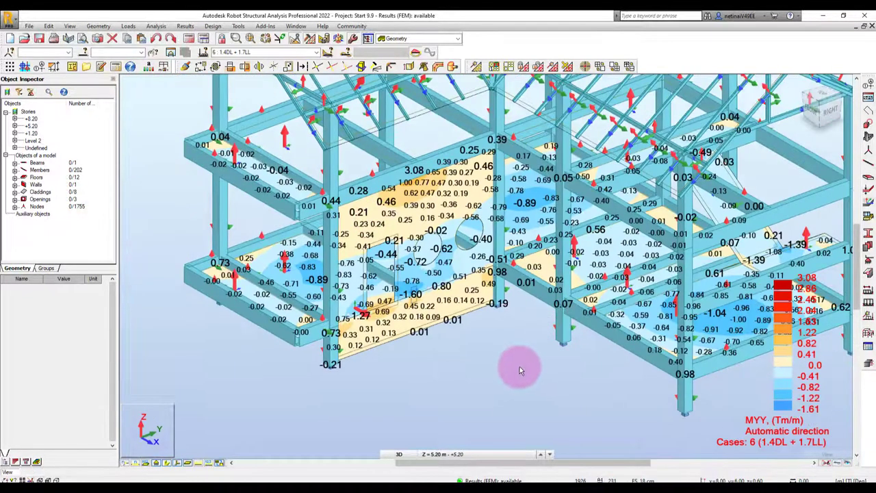
{"action": "scroll", "coordinate": [512, 366], "scroll_direction": "down", "scroll_amount": 2}
{"action": "scroll", "coordinate": [401, 351], "scroll_direction": "down", "scroll_amount": 1}
{"action": "scroll", "coordinate": [401, 352], "scroll_direction": "down", "scroll_amount": 1}
{"action": "scroll", "coordinate": [695, 356], "scroll_direction": "up", "scroll_amount": 1}
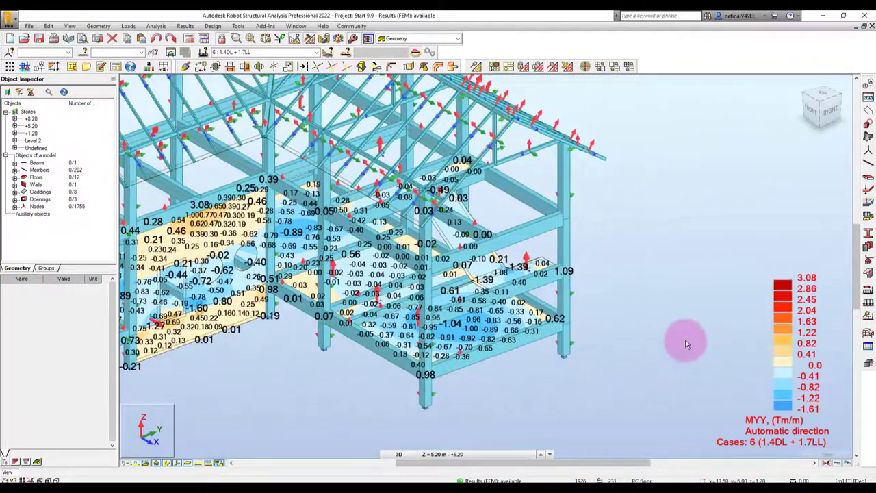
{"action": "scroll", "coordinate": [685, 340], "scroll_direction": "up", "scroll_amount": 1}
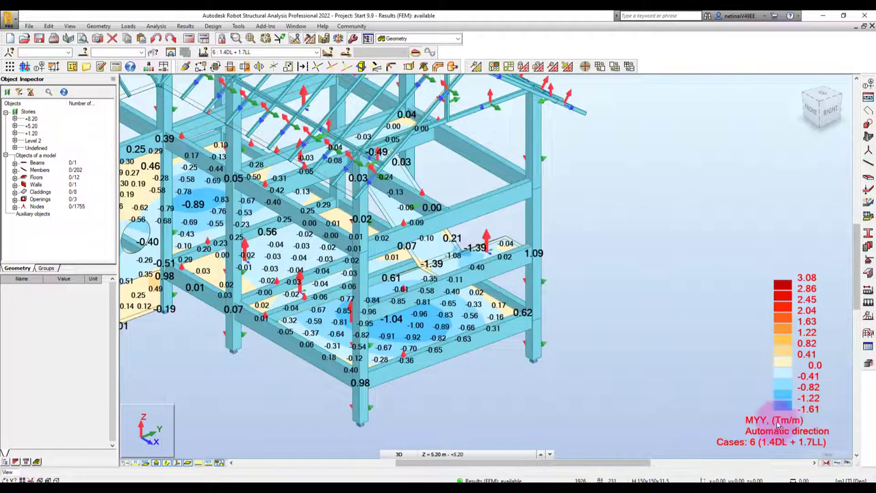
{"action": "scroll", "coordinate": [673, 297], "scroll_direction": "up", "scroll_amount": 1}
{"action": "scroll", "coordinate": [590, 267], "scroll_direction": "up", "scroll_amount": 1}
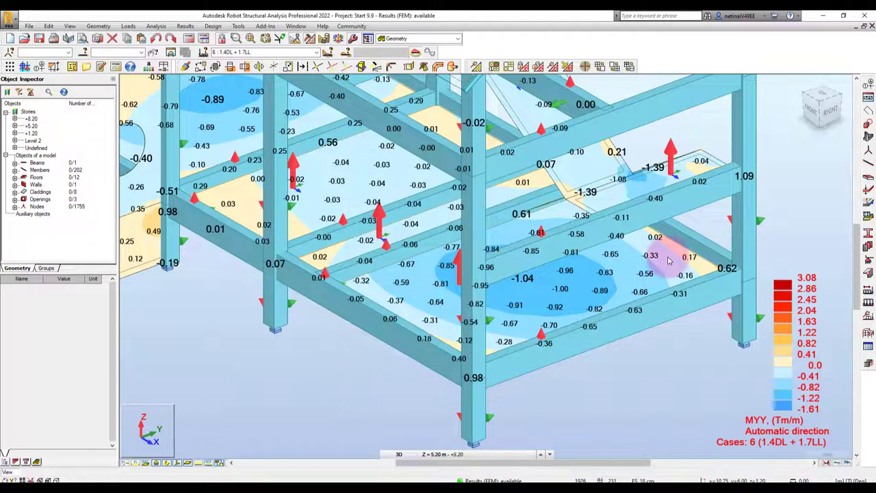
{"action": "scroll", "coordinate": [705, 263], "scroll_direction": "down", "scroll_amount": 2}
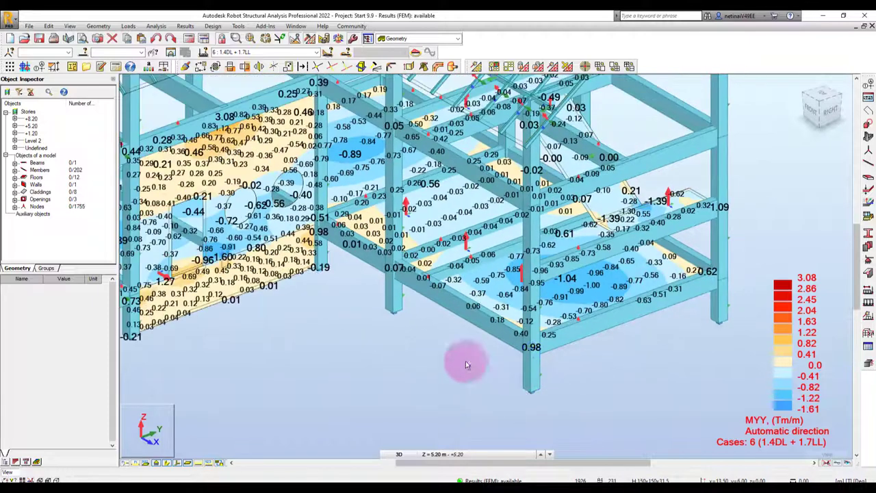
Draw members as thin lines and select floor slab 31.
{"action": "left_click", "coordinate": [169, 463]}
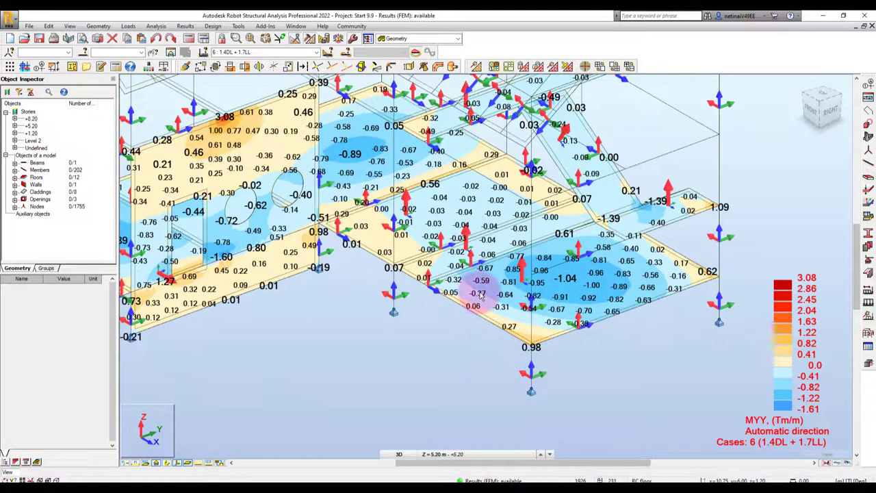
{"action": "scroll", "coordinate": [612, 329], "scroll_direction": "up", "scroll_amount": 2}
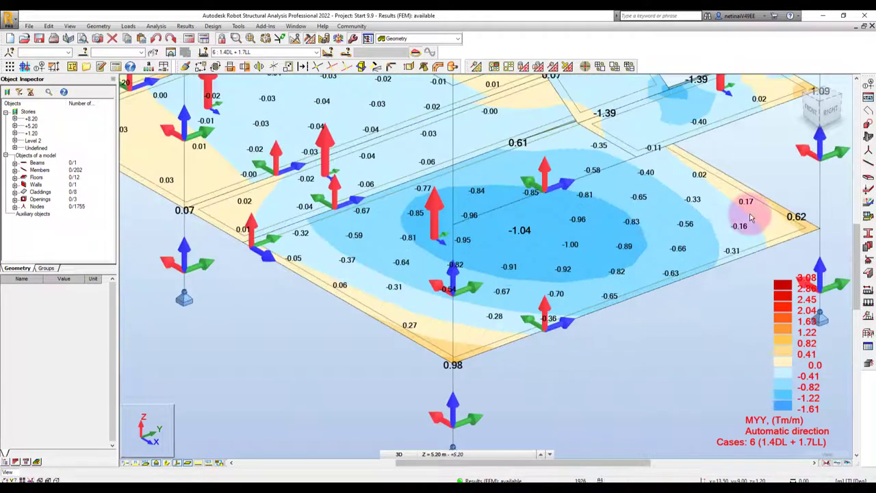
{"action": "left_click", "coordinate": [790, 219]}
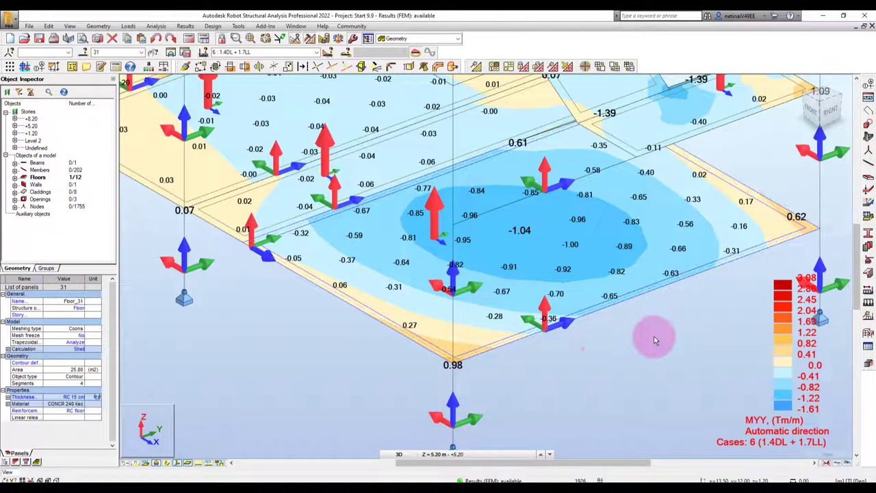
Isolate Floor_31 in its own view, clear the MYY map to the bare mesh, and reselect it.
{"action": "left_click", "coordinate": [171, 55]}
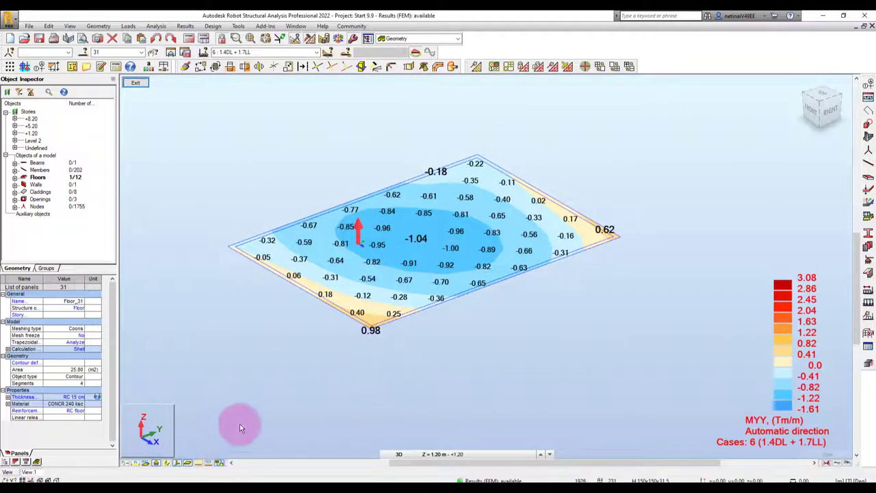
{"action": "scroll", "coordinate": [240, 423], "scroll_direction": "up", "scroll_amount": 3}
{"action": "left_click", "coordinate": [446, 351]}
{"action": "scroll", "coordinate": [445, 352], "scroll_direction": "down", "scroll_amount": 2}
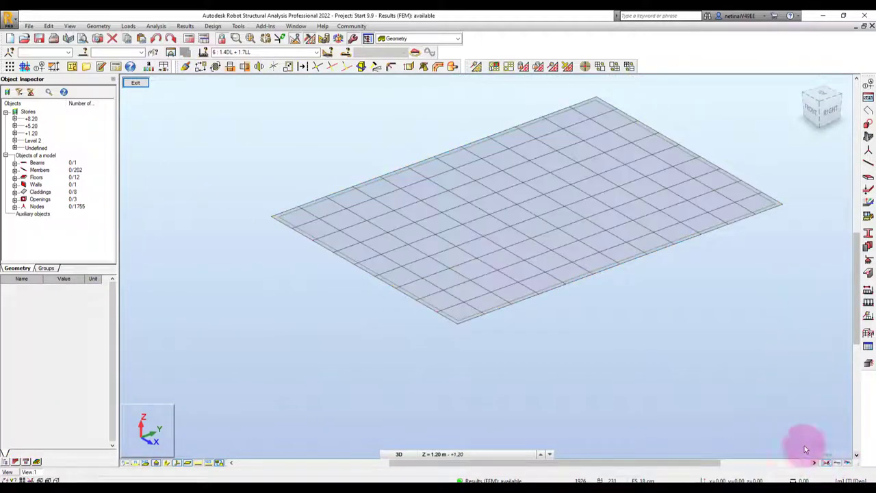
{"action": "middle_click_drag", "start_coordinate": [804, 449], "coordinate": [557, 385], "text": "shift"}
{"action": "scroll", "coordinate": [444, 400], "scroll_direction": "up", "scroll_amount": 2}
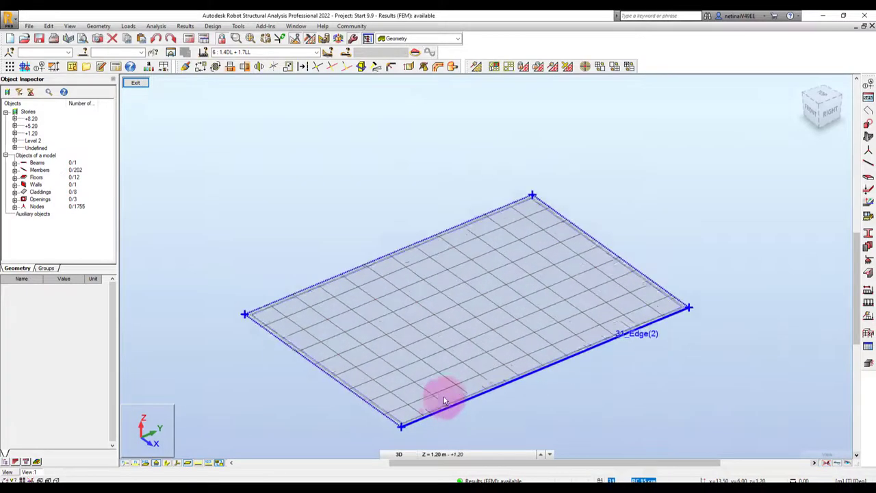
{"action": "mouse_move", "coordinate": [443, 400]}
{"action": "middle_mouse_down", "text": "shift"}
{"action": "mouse_move", "coordinate": [559, 360]}
{"action": "mouse_move", "coordinate": [414, 251]}
{"action": "middle_mouse_up", "text": "shift"}
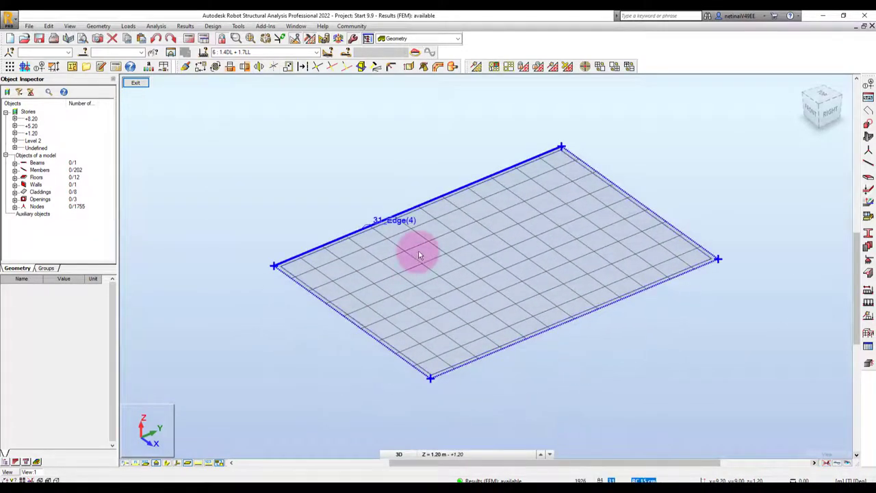
{"action": "left_click", "coordinate": [507, 223]}
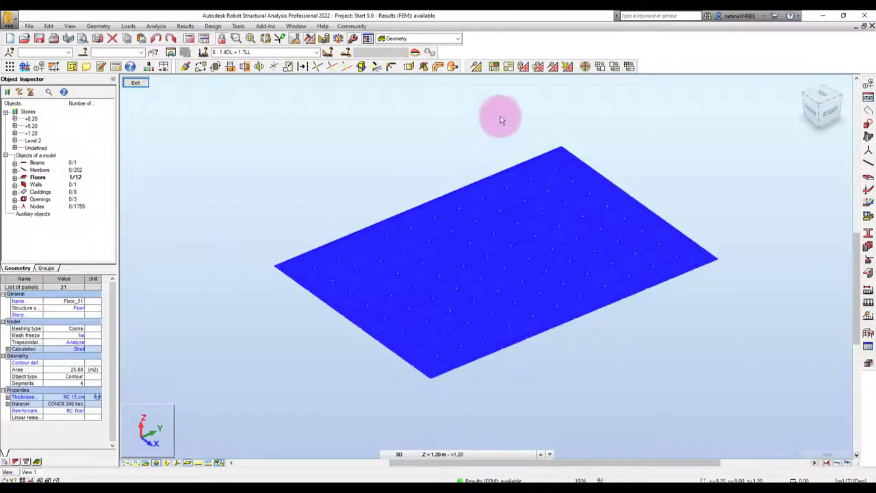
Delete slab 31's mesh and regenerate it with a smaller element size, giving 4312 nodes.
{"action": "left_click", "coordinate": [567, 68]}
{"action": "left_click", "coordinate": [469, 269]}
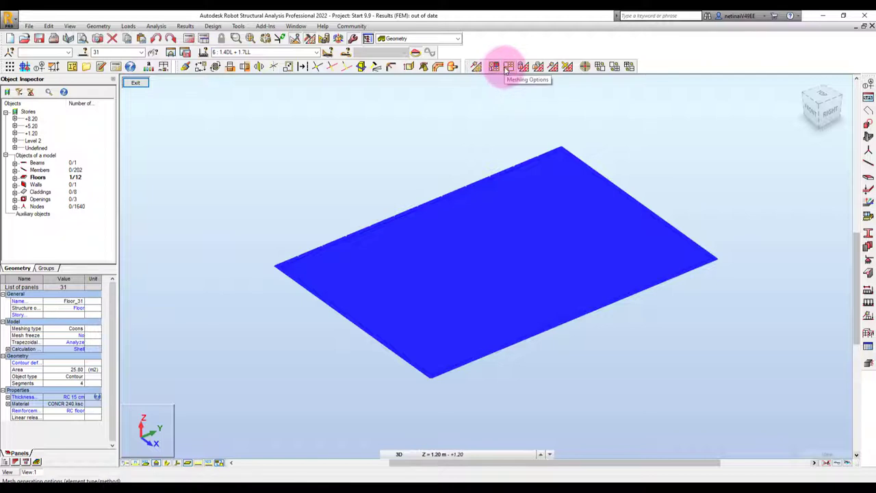
{"action": "left_click", "coordinate": [506, 67]}
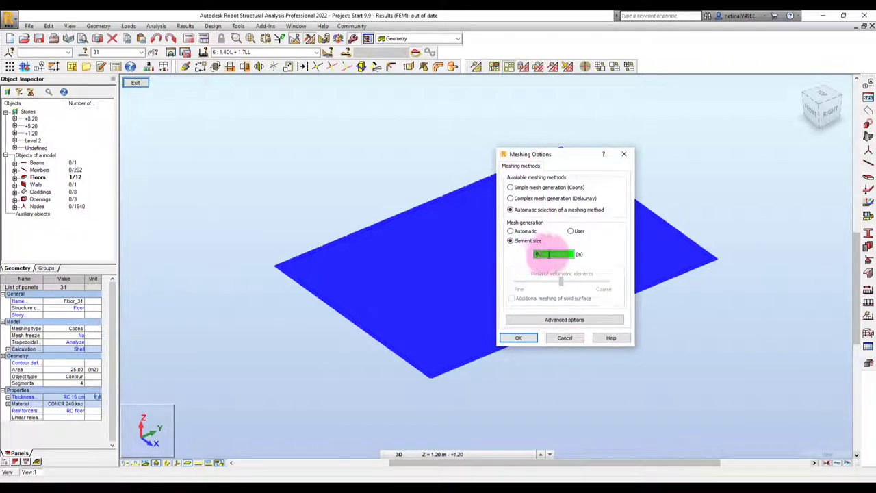
{"action": "left_click", "coordinate": [517, 339]}
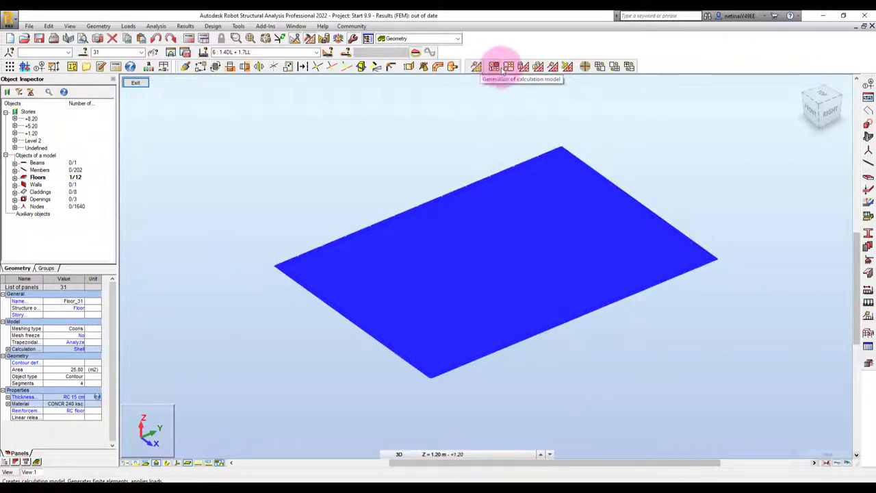
{"action": "left_click", "coordinate": [554, 68]}
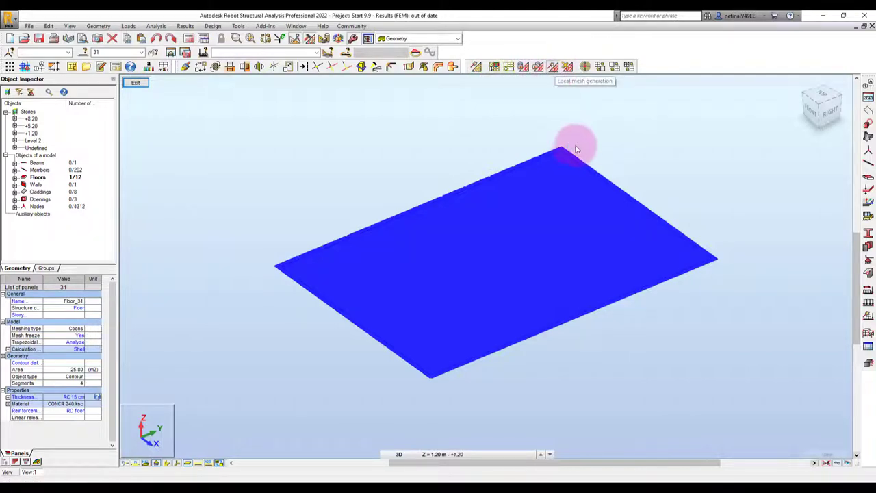
Recalculate the refined-mesh model despite verification errors, giving 4354 nodes and 4785 elements.
{"action": "left_click", "coordinate": [649, 143]}
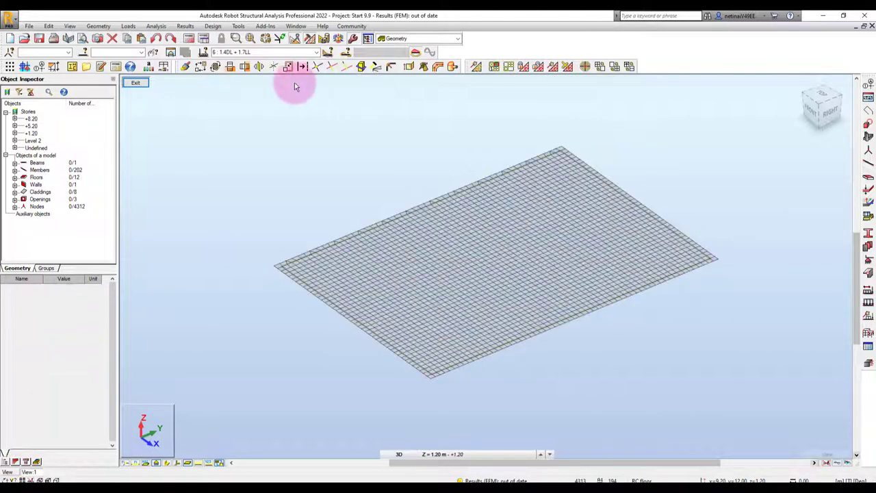
{"action": "left_click", "coordinate": [199, 38]}
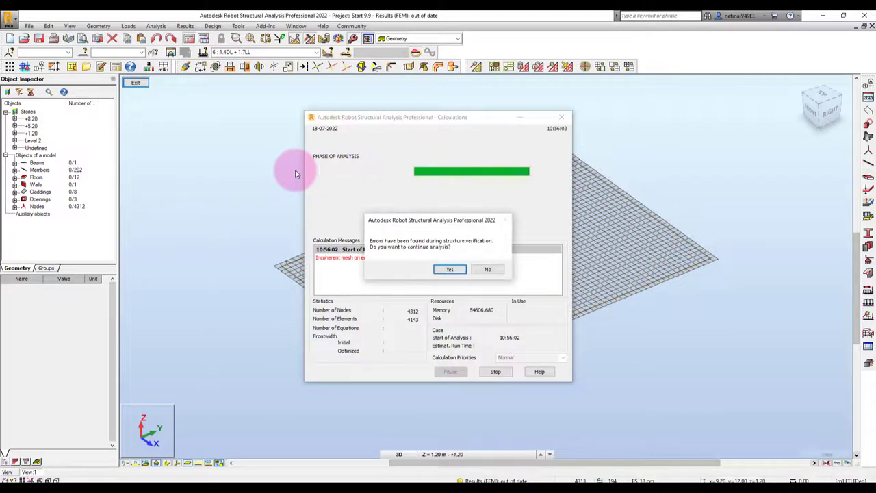
{"action": "left_click", "coordinate": [449, 269]}
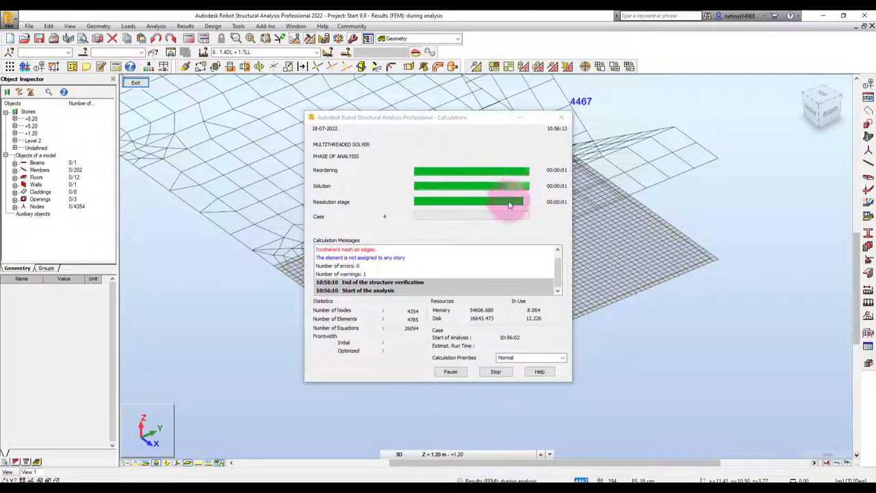
{"action": "double_click", "coordinate": [327, 250]}
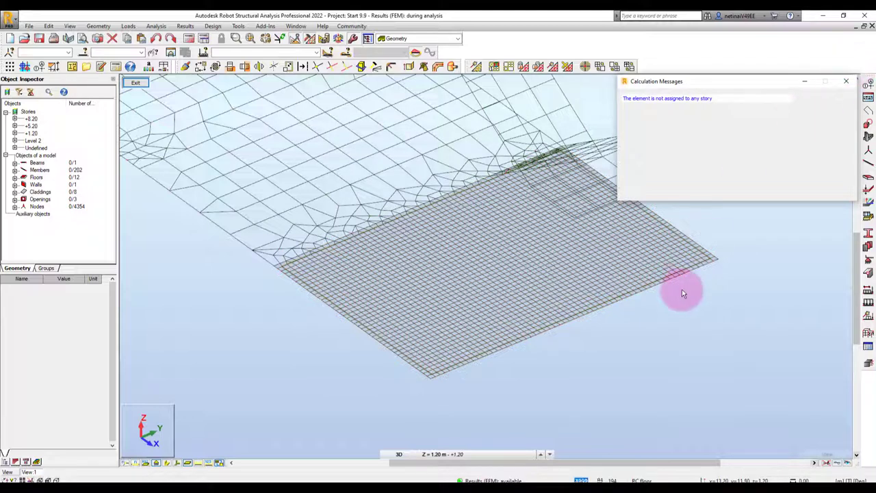
{"action": "left_click", "coordinate": [846, 83]}
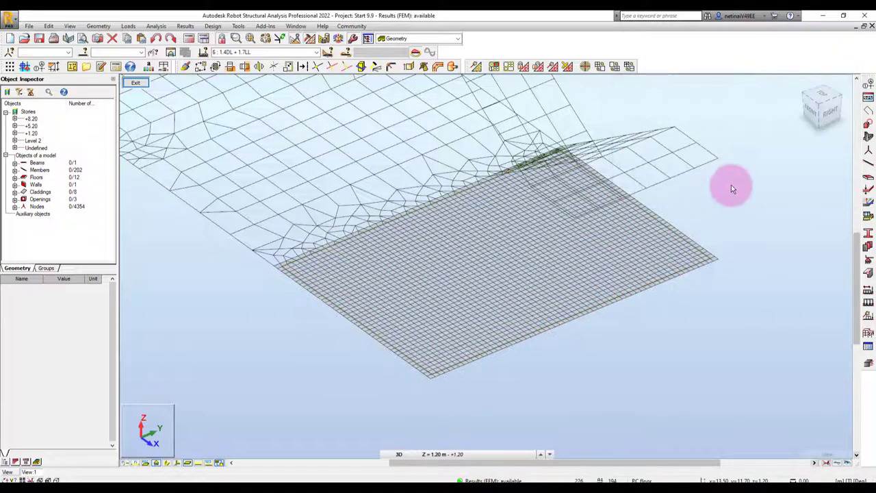
Show the case 6 MYY moment map (-3.41 to 3.08 T·m/m) and select floor panel Floor_31.
{"action": "middle_click_drag", "start_coordinate": [731, 185], "coordinate": [742, 225], "text": "shift"}
{"action": "scroll", "coordinate": [391, 298], "scroll_direction": "up", "scroll_amount": 3}
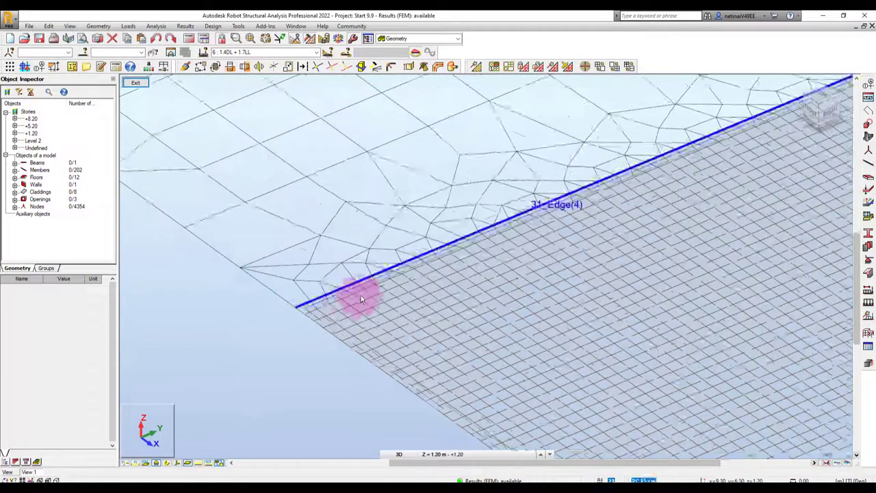
{"action": "scroll", "coordinate": [412, 247], "scroll_direction": "down", "scroll_amount": 2}
{"action": "scroll", "coordinate": [305, 385], "scroll_direction": "down", "scroll_amount": 2}
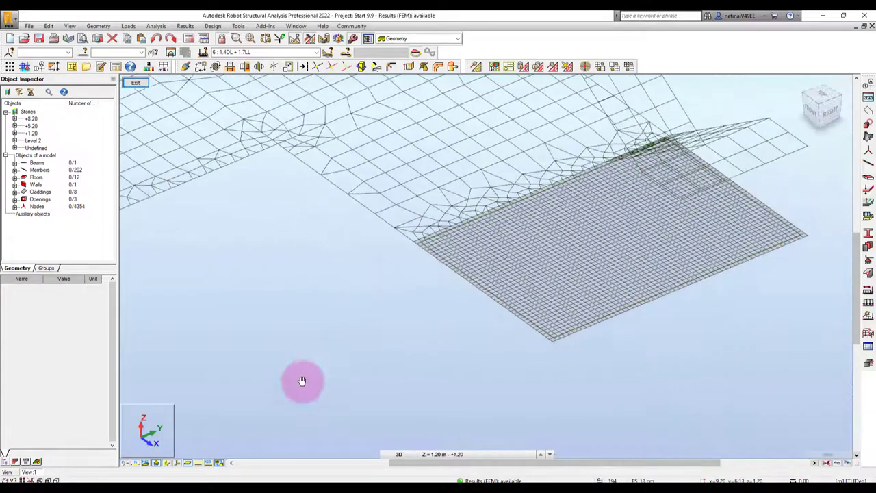
{"action": "scroll", "coordinate": [306, 385], "scroll_direction": "down", "scroll_amount": 1}
{"action": "left_click", "coordinate": [134, 84]}
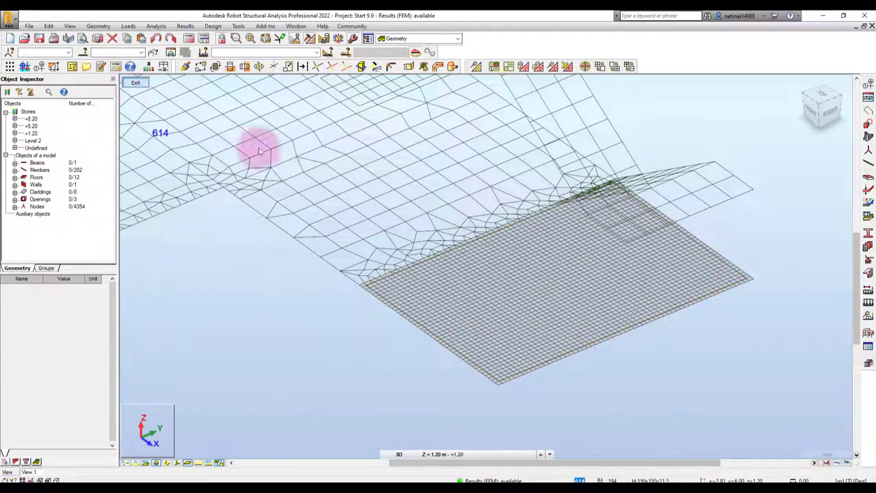
{"action": "left_click", "coordinate": [135, 85]}
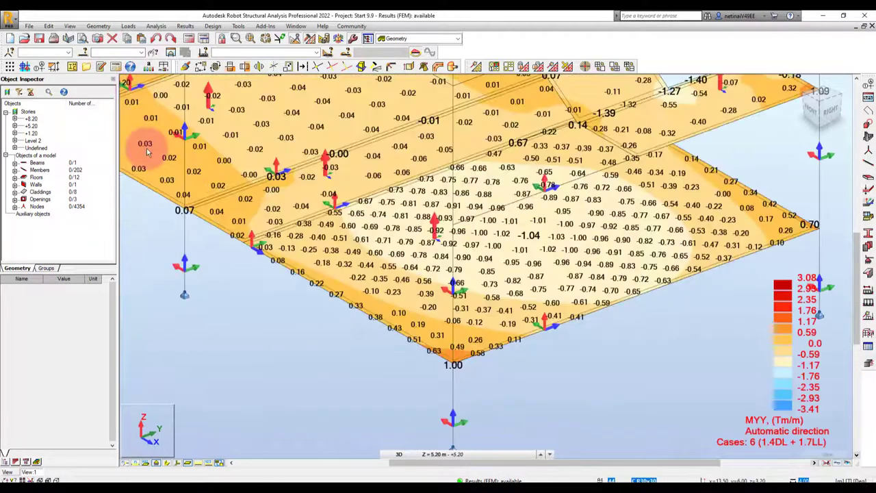
{"action": "scroll", "coordinate": [658, 250], "scroll_direction": "down", "scroll_amount": 1}
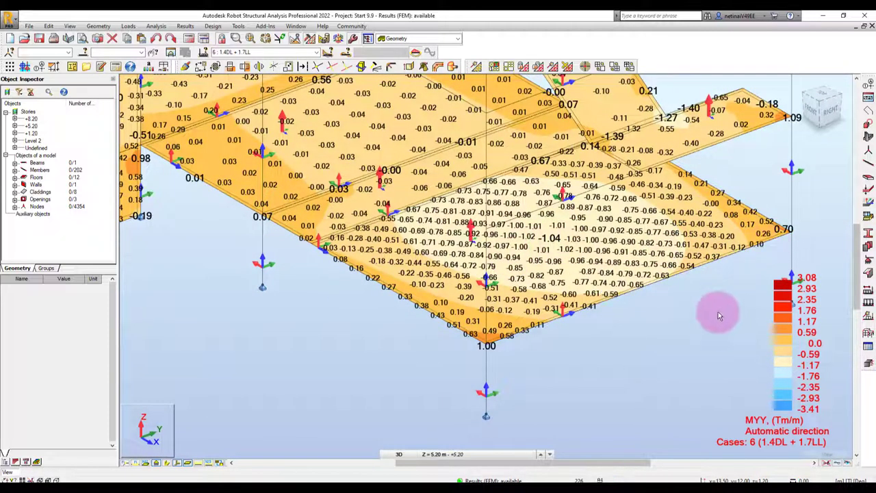
{"action": "left_click", "coordinate": [776, 235]}
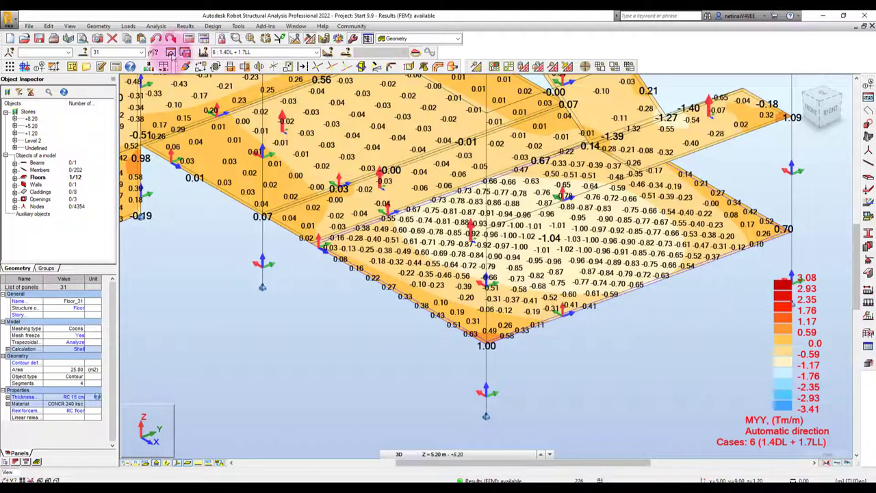
Display Floor_31 alone, hiding its FE mesh and shaded fill so only its outline remains.
{"action": "left_click", "coordinate": [170, 53]}
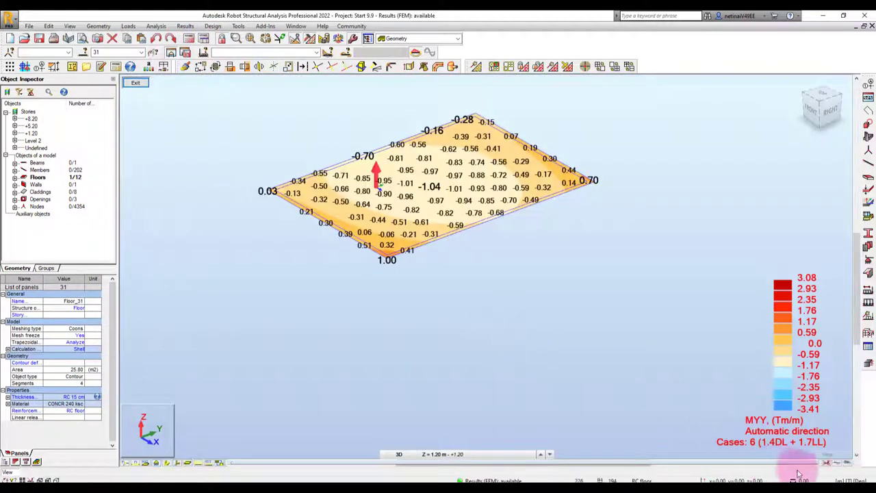
{"action": "middle_click_drag", "start_coordinate": [548, 333], "coordinate": [635, 426]}
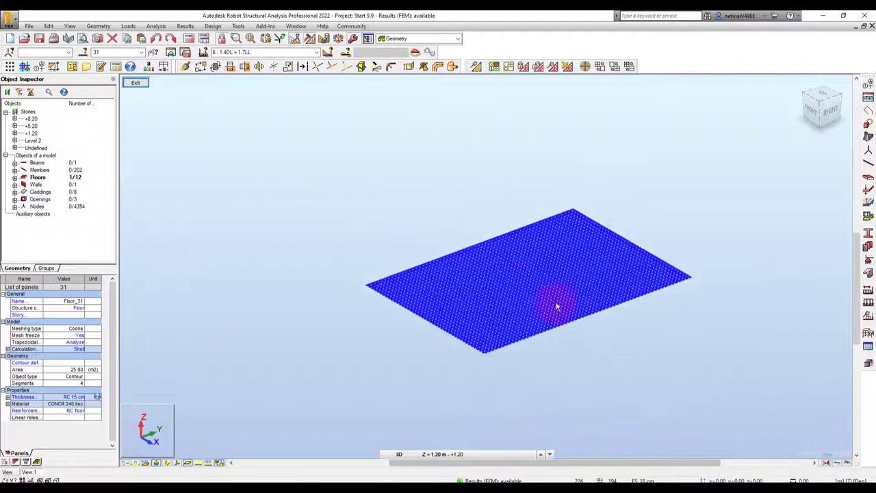
{"action": "scroll", "coordinate": [490, 278], "scroll_direction": "up", "scroll_amount": 3}
{"action": "left_click", "coordinate": [219, 463]}
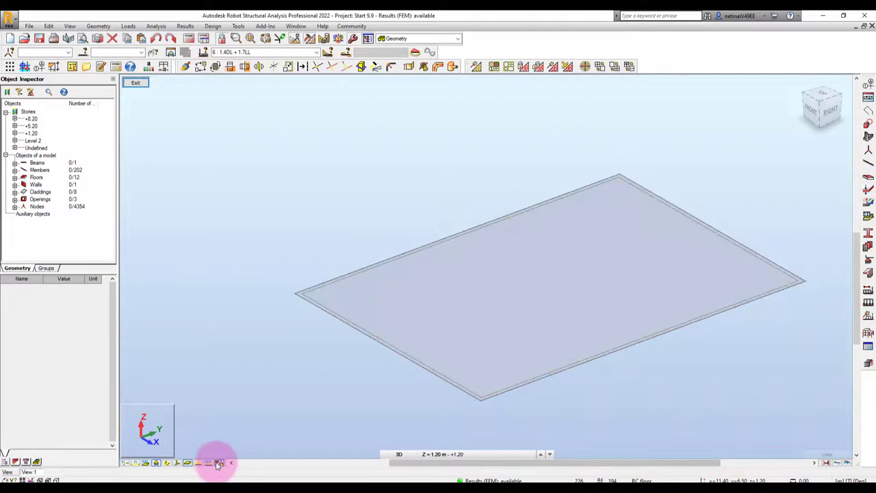
{"action": "left_click", "coordinate": [187, 464]}
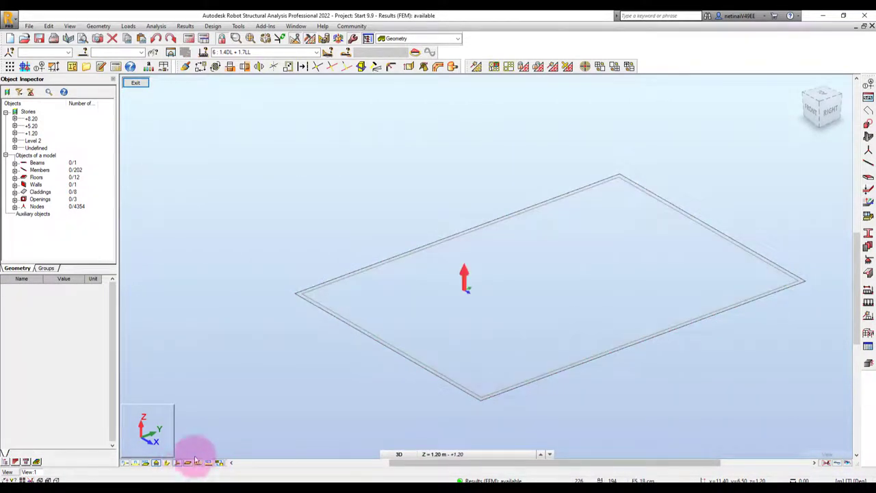
{"action": "middle_click_drag", "start_coordinate": [259, 428], "coordinate": [285, 364]}
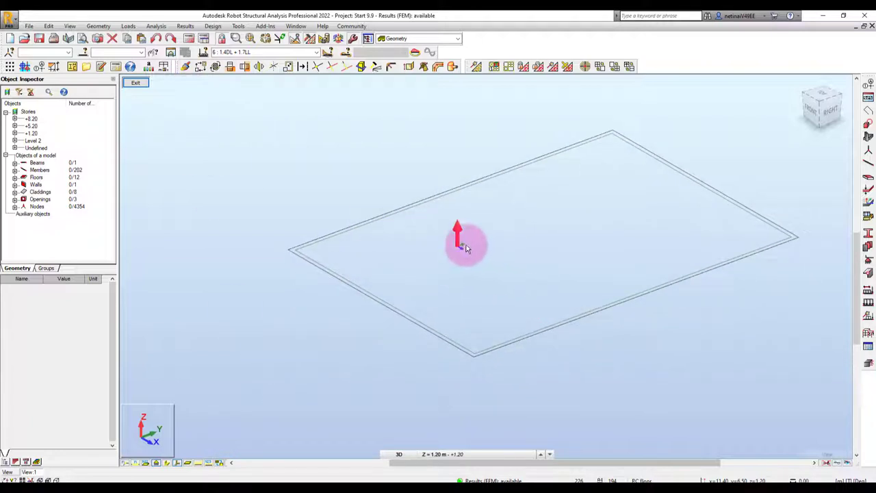
{"action": "left_click", "coordinate": [186, 26]}
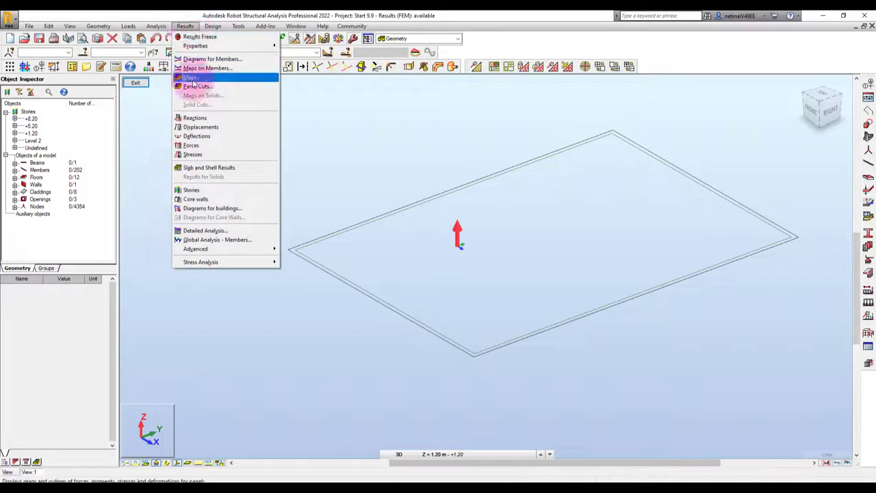
Plot only the A - A1 panel cut diagram, filled and with value labels.
{"action": "left_click", "coordinate": [197, 85]}
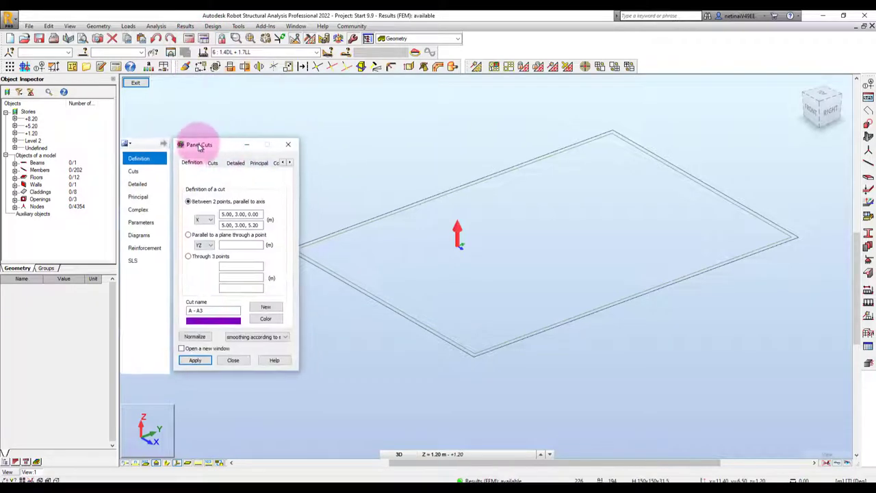
{"action": "left_click", "coordinate": [133, 170]}
{"action": "left_click", "coordinate": [185, 221]}
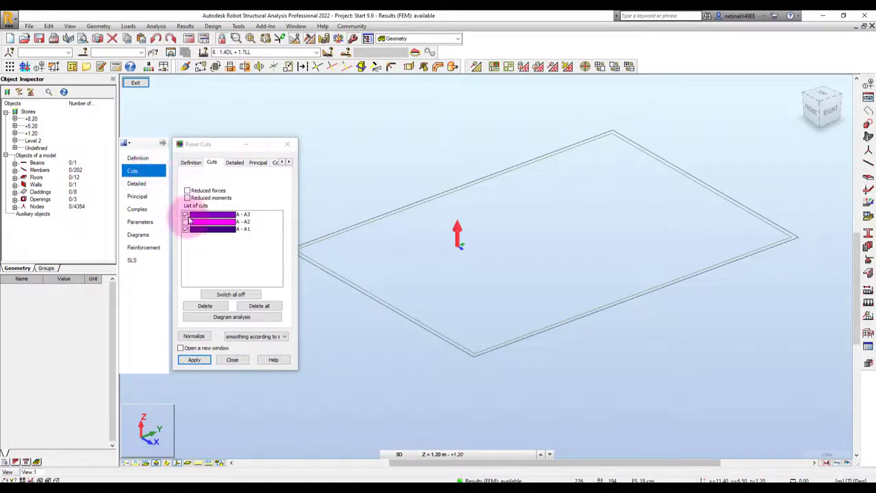
{"action": "left_click", "coordinate": [185, 215]}
{"action": "left_click", "coordinate": [195, 359]}
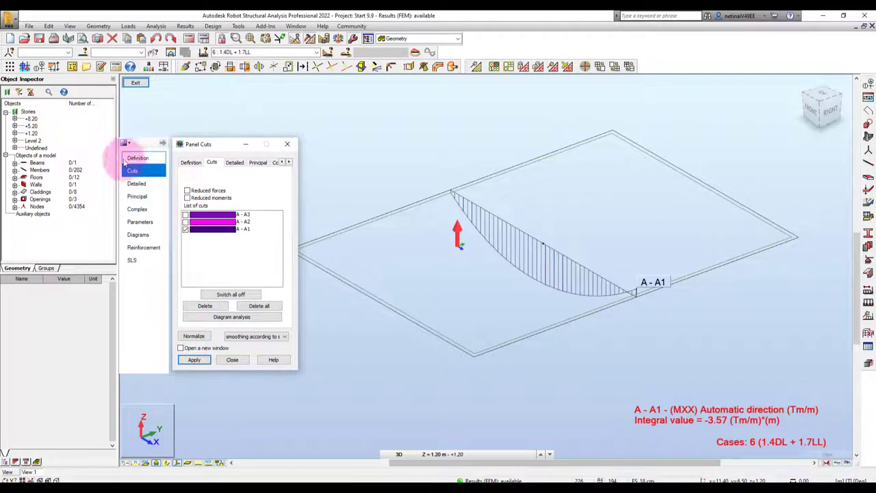
{"action": "left_click", "coordinate": [139, 186]}
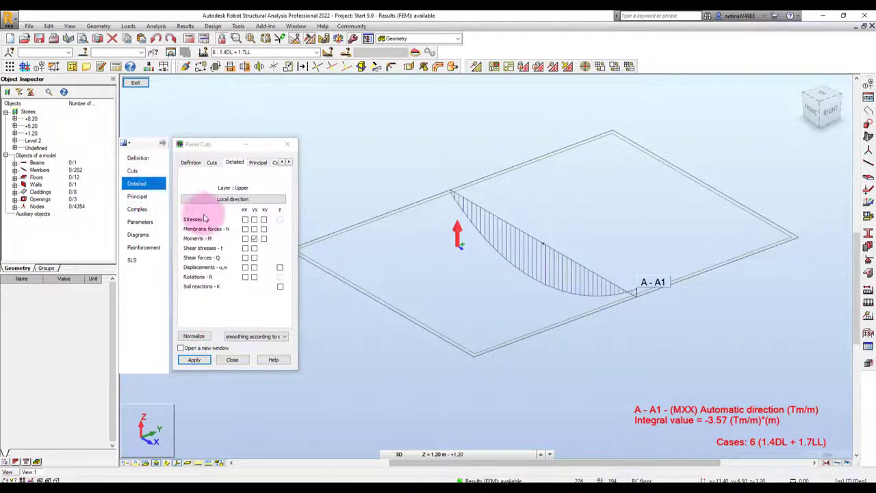
{"action": "left_click", "coordinate": [145, 236]}
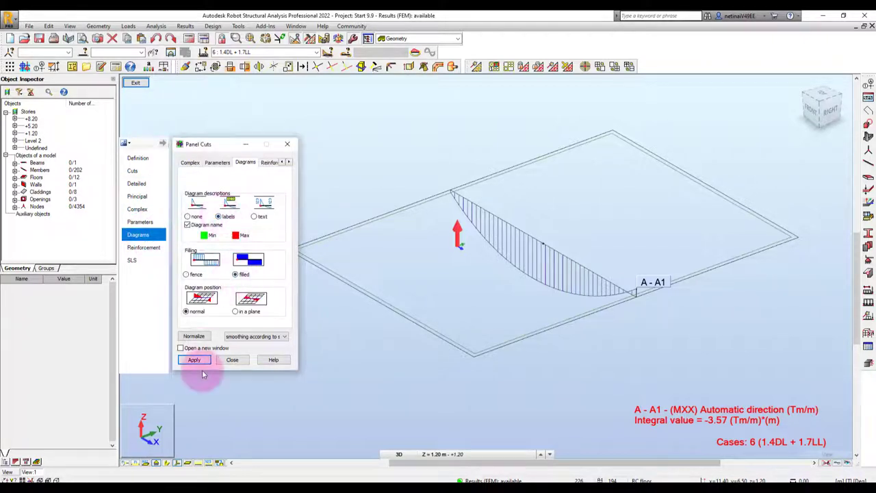
{"action": "left_click", "coordinate": [193, 360]}
Inspect the A - A1 cut diagram from several angles and close the Panel Cuts dialog.
{"action": "mouse_move", "coordinate": [497, 345]}
{"action": "middle_mouse_down", "text": "shift"}
{"action": "mouse_move", "coordinate": [626, 277]}
{"action": "mouse_move", "coordinate": [535, 217]}
{"action": "middle_mouse_up", "text": "shift"}
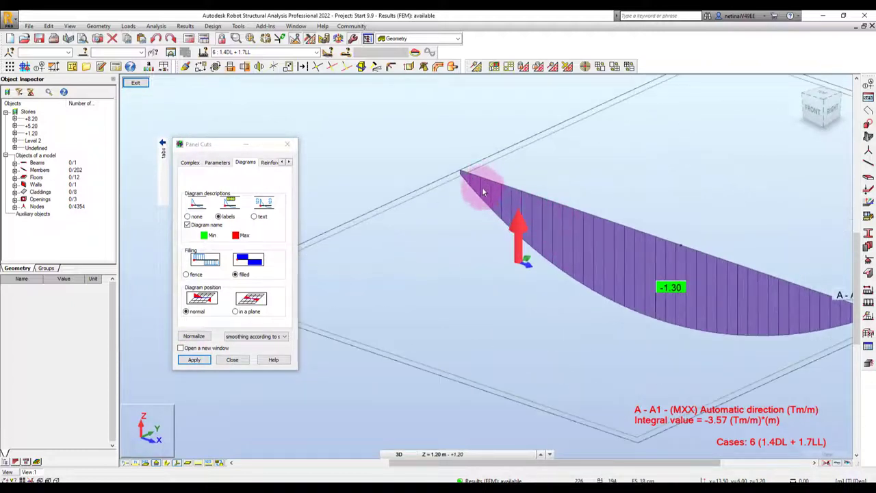
{"action": "middle_click_drag", "start_coordinate": [482, 192], "coordinate": [727, 334], "text": "ctrl"}
{"action": "middle_click_drag", "start_coordinate": [733, 367], "coordinate": [721, 360]}
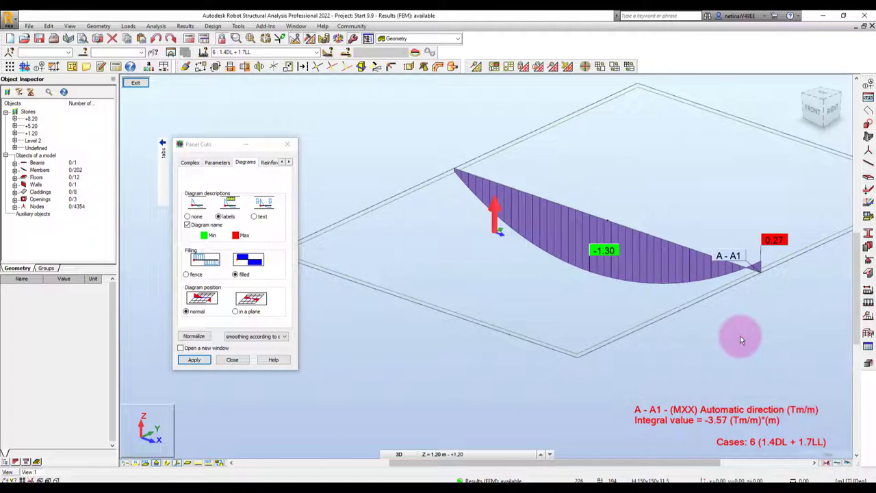
{"action": "middle_click_drag", "start_coordinate": [774, 334], "coordinate": [735, 342], "text": "shift"}
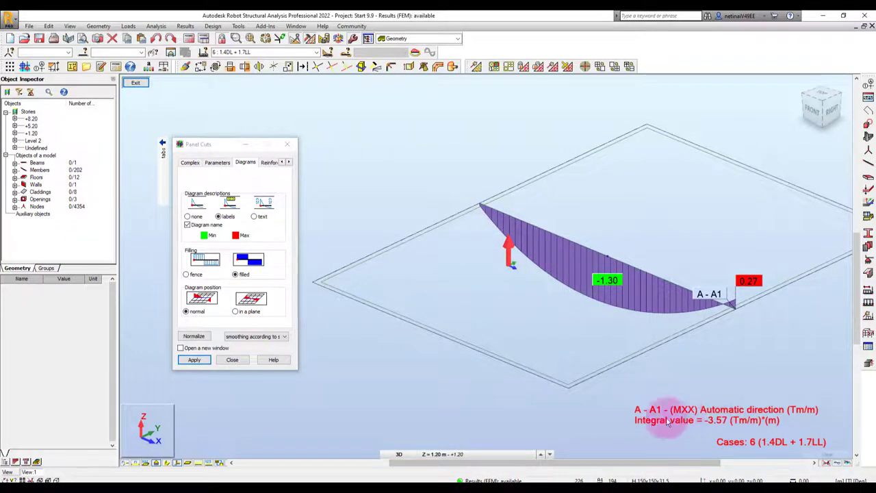
{"action": "scroll", "coordinate": [596, 254], "scroll_direction": "up", "scroll_amount": 2}
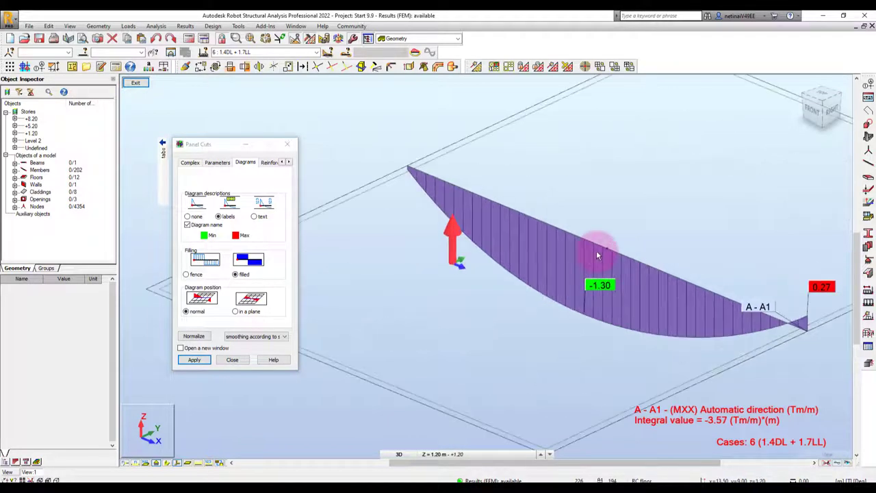
{"action": "scroll", "coordinate": [595, 288], "scroll_direction": "down", "scroll_amount": 2}
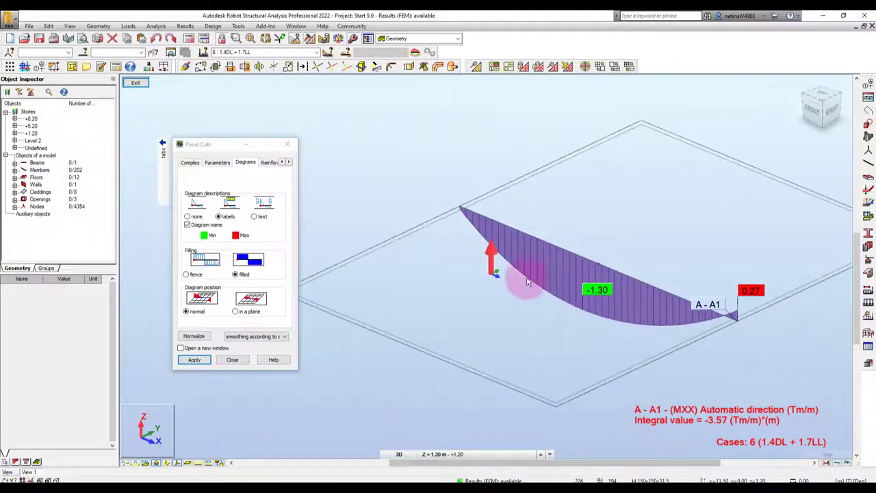
{"action": "left_click", "coordinate": [285, 146]}
Close the isolated A - A1 diagram window to return to the whole-model MYY map.
{"action": "middle_click_drag", "start_coordinate": [479, 221], "coordinate": [474, 203]}
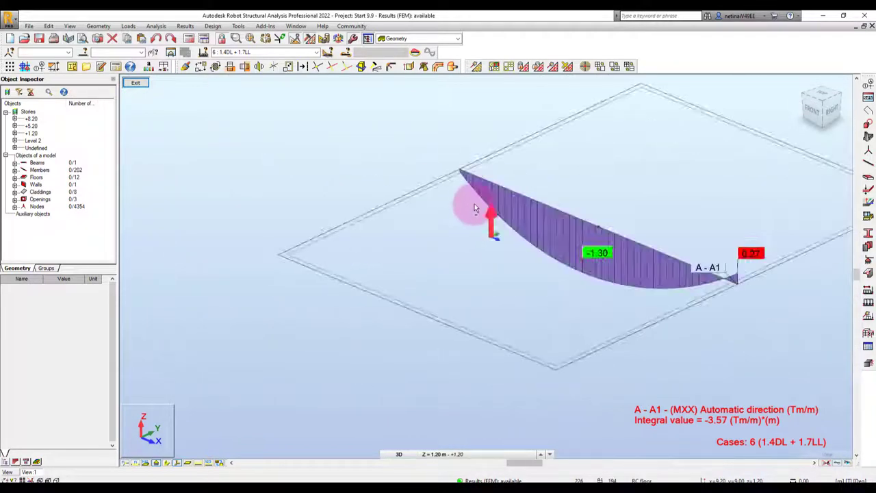
{"action": "scroll", "coordinate": [474, 203], "scroll_direction": "down", "scroll_amount": 5}
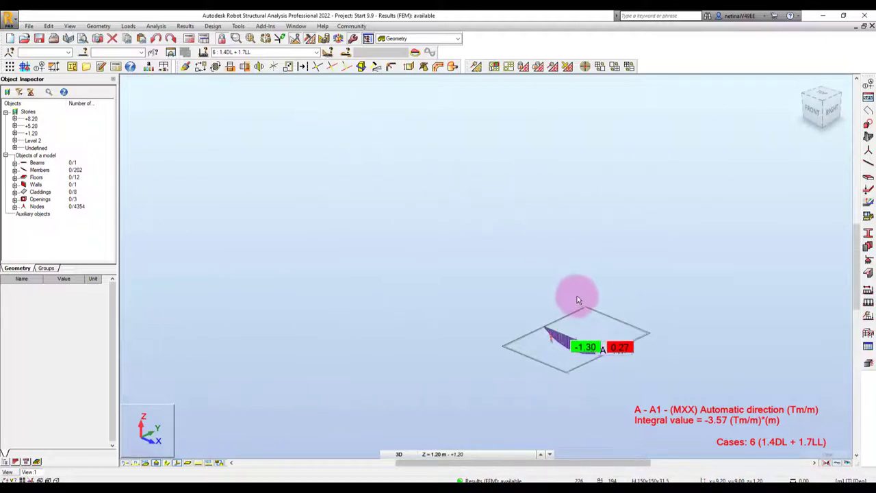
{"action": "mouse_move", "coordinate": [577, 296]}
{"action": "middle_mouse_down", "text": "shift"}
{"action": "mouse_move", "coordinate": [595, 349]}
{"action": "mouse_move", "coordinate": [543, 277]}
{"action": "mouse_move", "coordinate": [550, 312]}
{"action": "mouse_move", "coordinate": [604, 303]}
{"action": "mouse_move", "coordinate": [557, 248]}
{"action": "mouse_move", "coordinate": [553, 260]}
{"action": "middle_mouse_up", "text": "shift"}
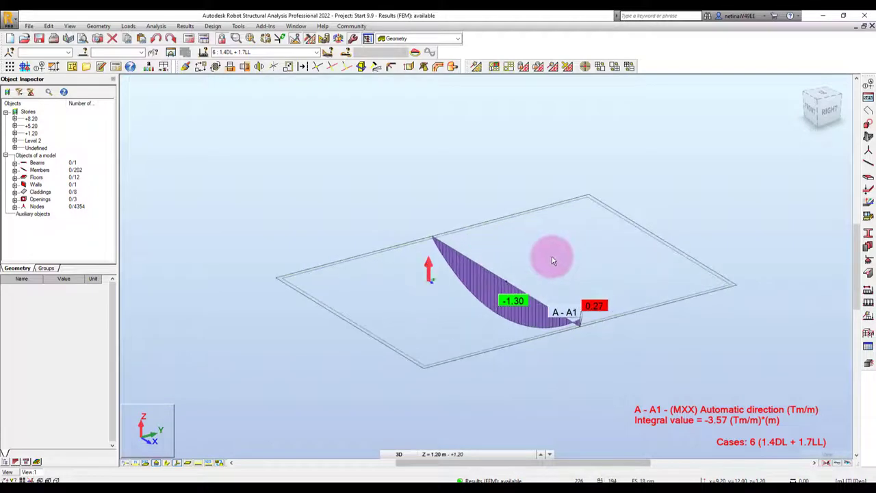
{"action": "scroll", "coordinate": [439, 128], "scroll_direction": "down", "scroll_amount": 2}
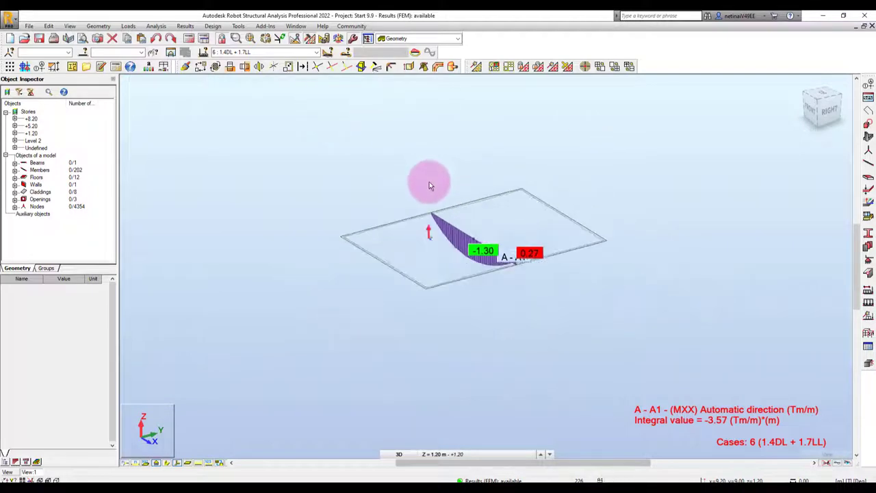
{"action": "scroll", "coordinate": [429, 181], "scroll_direction": "down", "scroll_amount": 2}
{"action": "scroll", "coordinate": [459, 201], "scroll_direction": "up", "scroll_amount": 4}
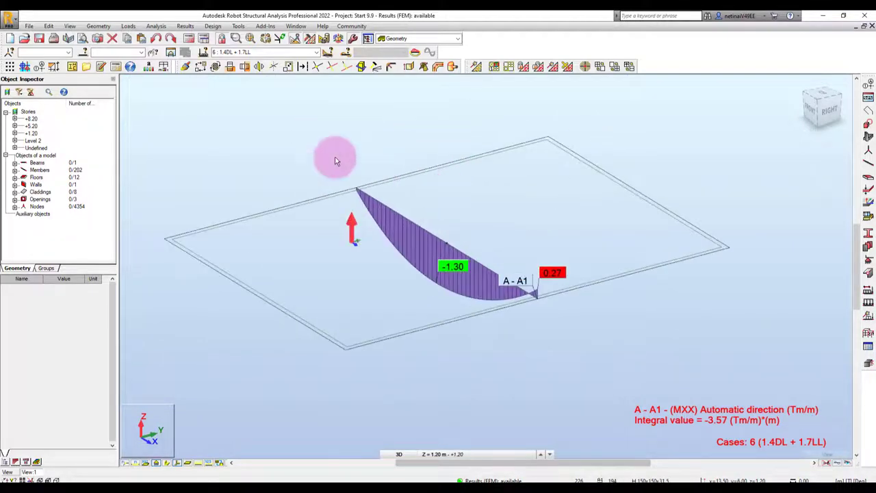
{"action": "left_click", "coordinate": [864, 26]}
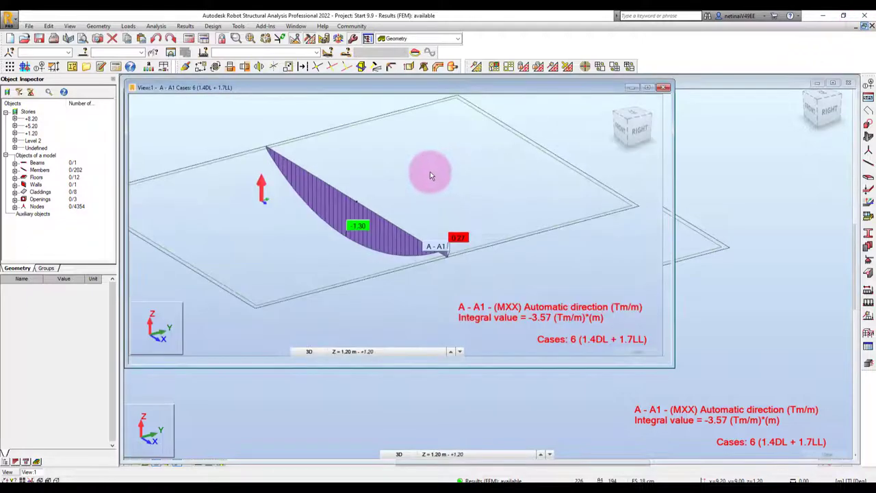
{"action": "left_click_drag", "start_coordinate": [567, 84], "coordinate": [601, 147]}
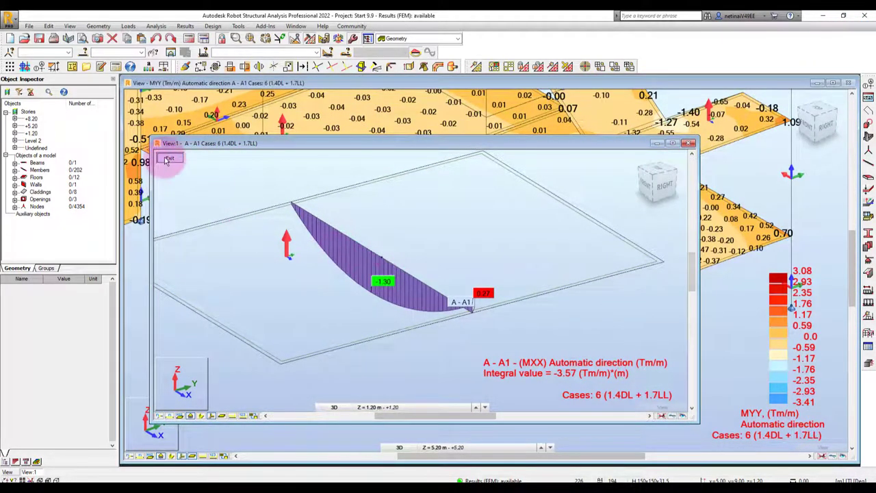
{"action": "left_click", "coordinate": [169, 160]}
{"action": "scroll", "coordinate": [586, 352], "scroll_direction": "down", "scroll_amount": 3}
Select floor slab 31 and delete its existing finite-element mesh.
{"action": "scroll", "coordinate": [581, 352], "scroll_direction": "down", "scroll_amount": 2}
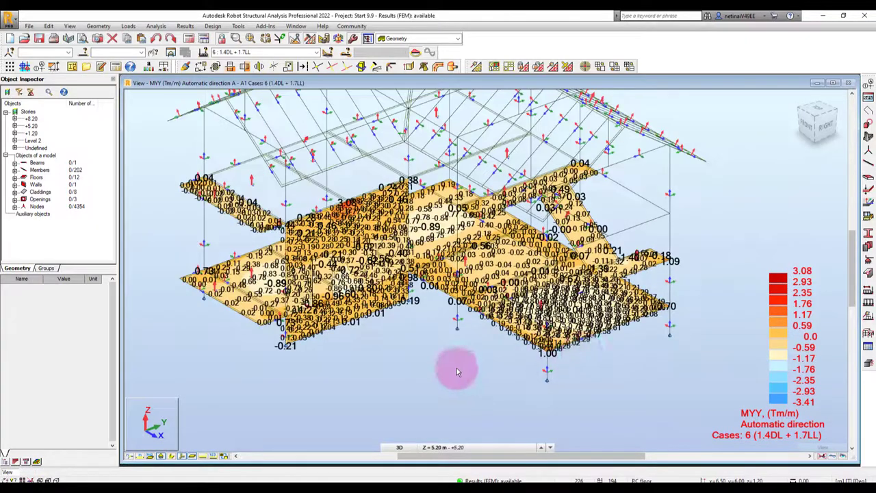
{"action": "scroll", "coordinate": [411, 390], "scroll_direction": "up", "scroll_amount": 2}
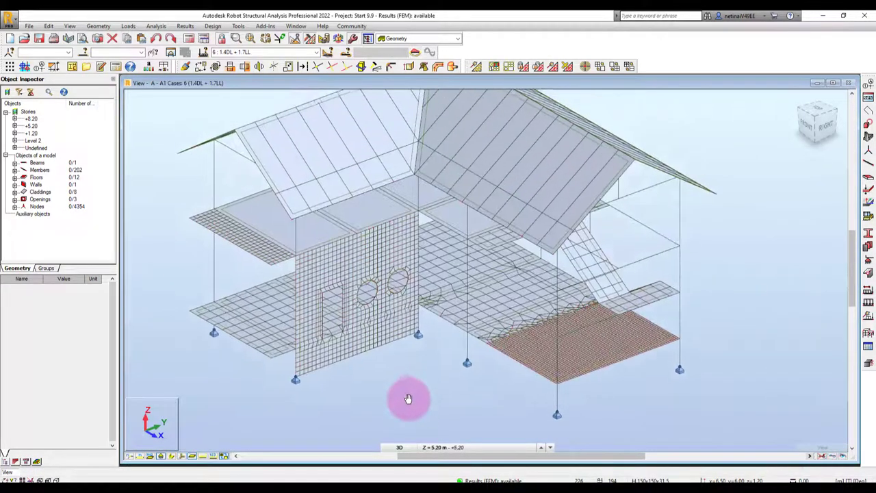
{"action": "scroll", "coordinate": [637, 318], "scroll_direction": "up", "scroll_amount": 3}
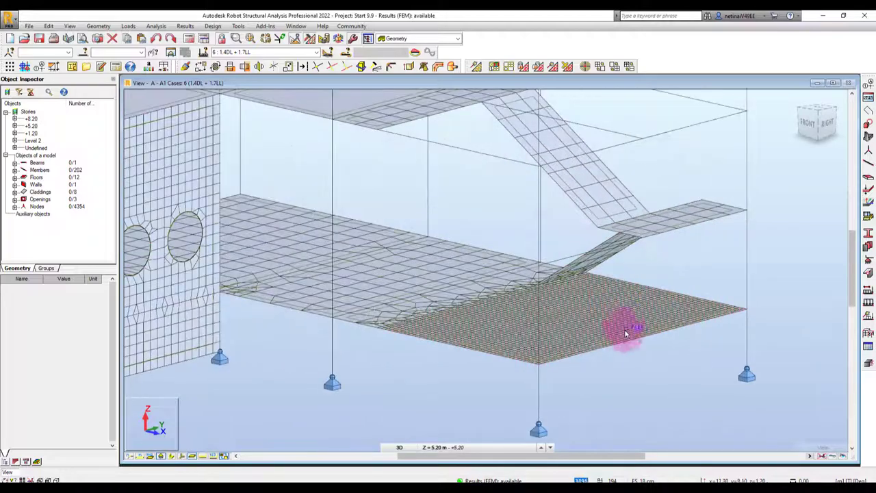
{"action": "scroll", "coordinate": [348, 348], "scroll_direction": "up", "scroll_amount": 2}
{"action": "scroll", "coordinate": [346, 352], "scroll_direction": "up", "scroll_amount": 2}
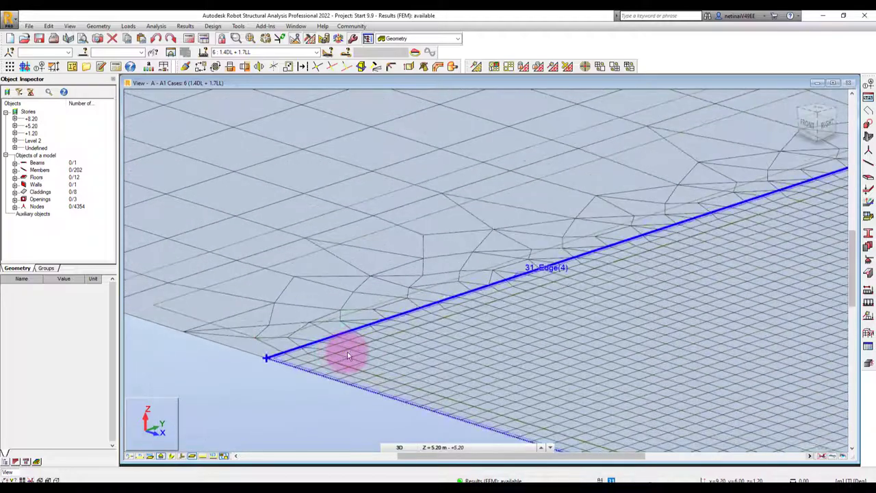
{"action": "left_click", "coordinate": [347, 333]}
{"action": "scroll", "coordinate": [335, 363], "scroll_direction": "down", "scroll_amount": 3}
{"action": "scroll", "coordinate": [377, 308], "scroll_direction": "down", "scroll_amount": 2}
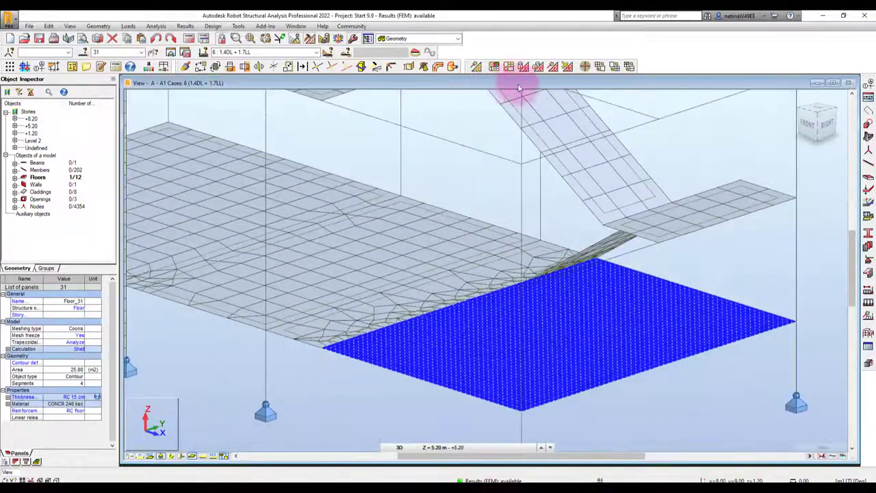
{"action": "left_click", "coordinate": [567, 68]}
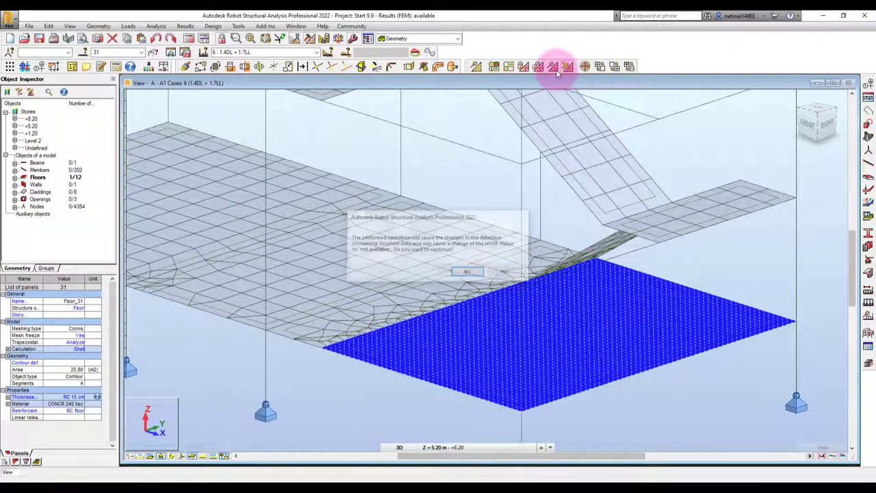
{"action": "left_click", "coordinate": [465, 273]}
Remesh floor 31 with a larger element size, reducing the model to 1944 nodes.
{"action": "left_click", "coordinate": [477, 76]}
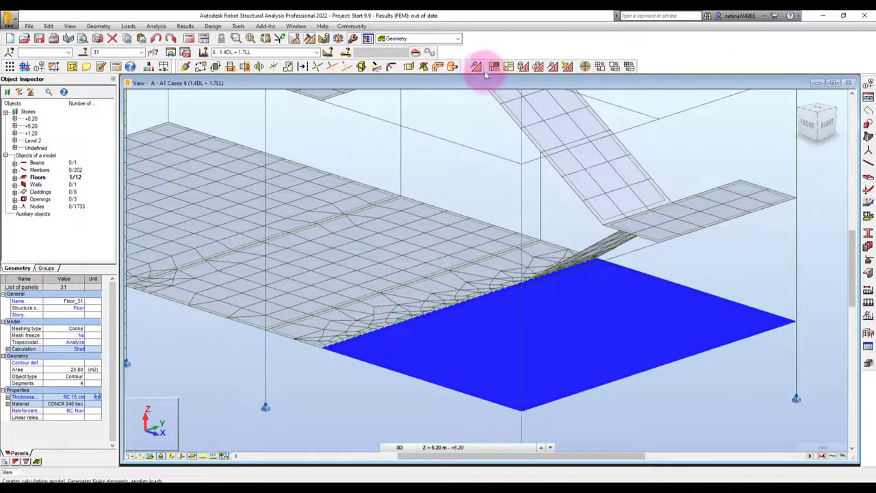
{"action": "left_click", "coordinate": [493, 68]}
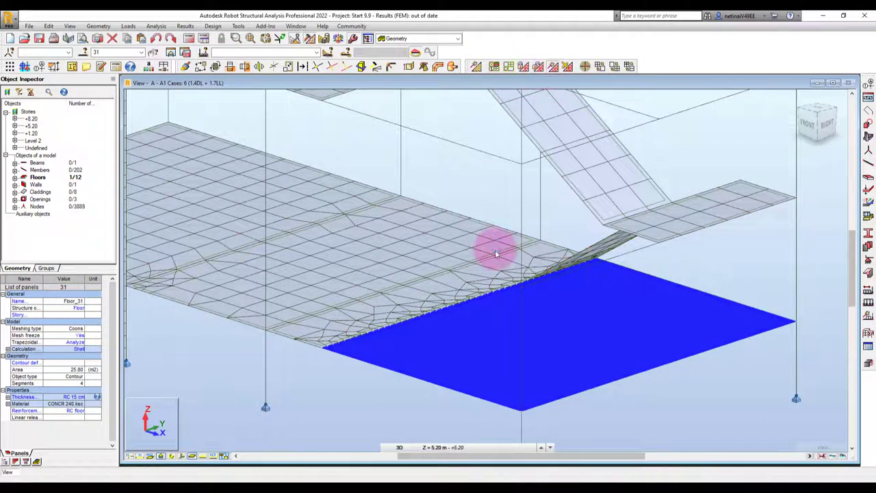
{"action": "left_click", "coordinate": [568, 67]}
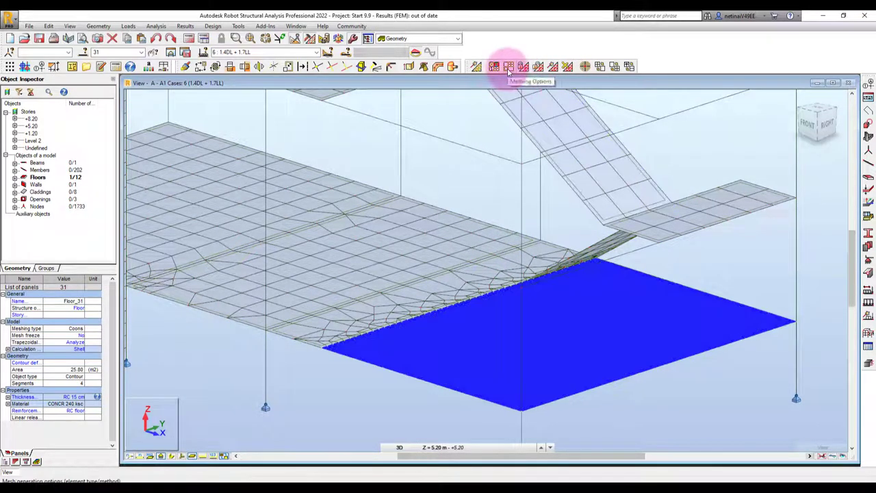
{"action": "left_click", "coordinate": [509, 67]}
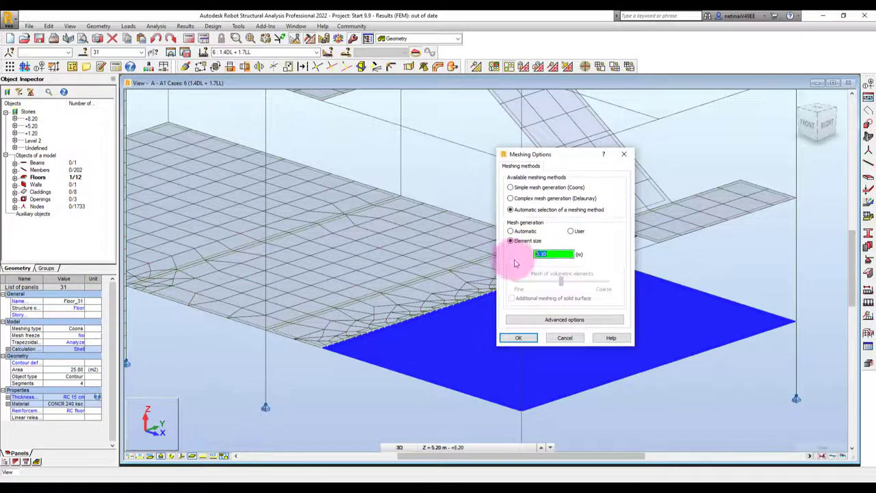
{"action": "left_click", "coordinate": [518, 337]}
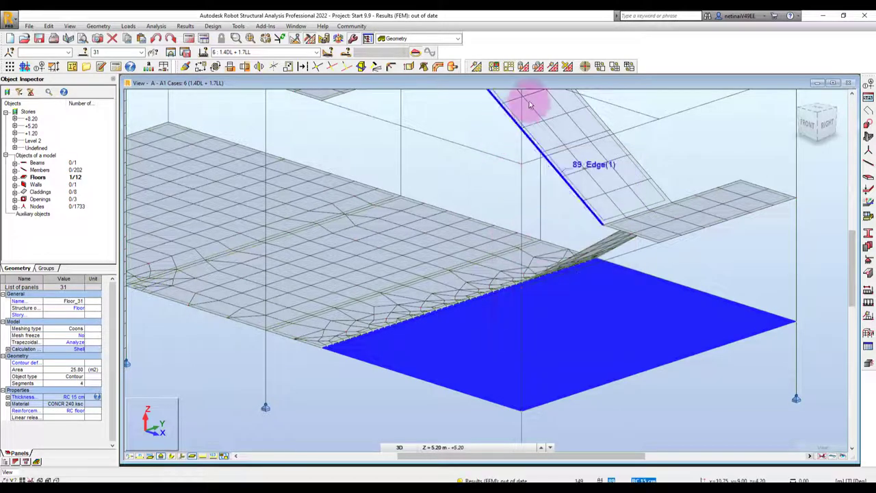
{"action": "left_click", "coordinate": [555, 68]}
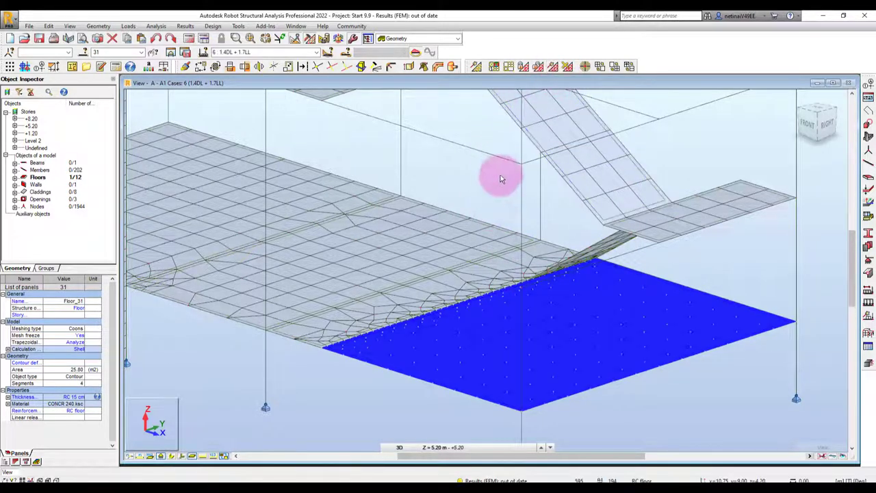
Recalculate the coarser-meshed model, giving 1893 nodes and 2283 elements.
{"action": "middle_click_drag", "start_coordinate": [304, 411], "coordinate": [362, 391]}
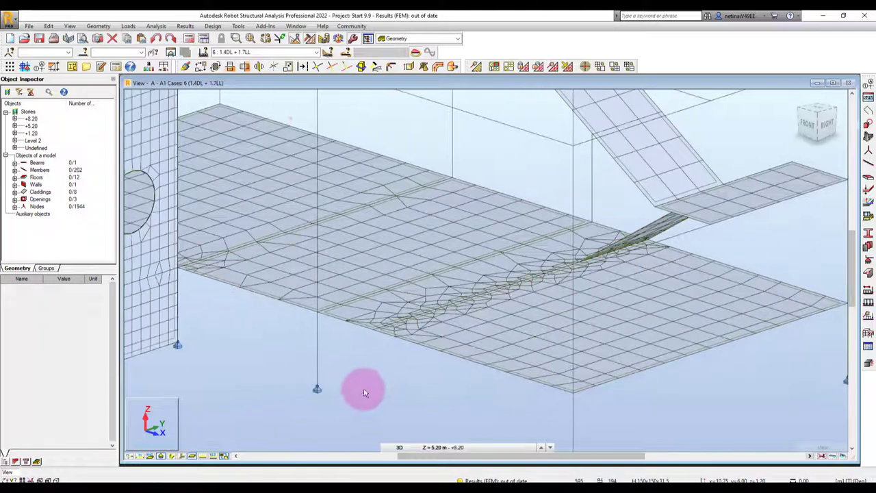
{"action": "left_click", "coordinate": [189, 38]}
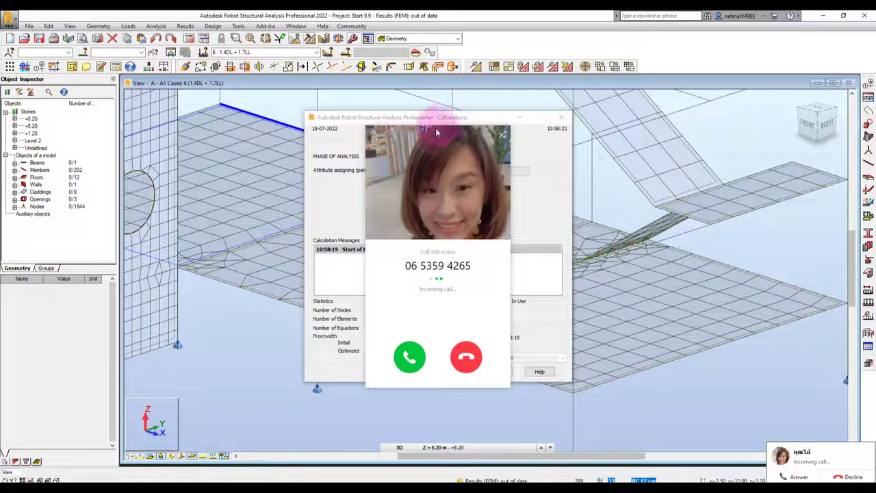
{"action": "left_click_drag", "start_coordinate": [435, 128], "coordinate": [789, 126]}
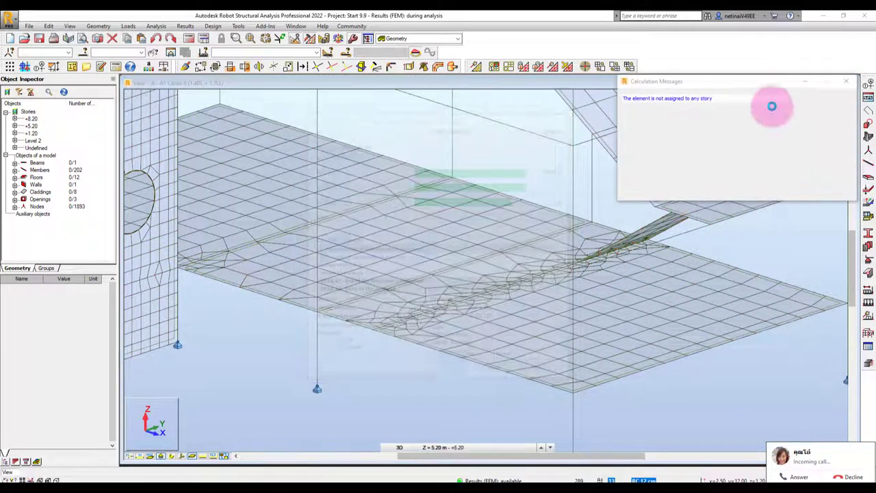
{"action": "left_click", "coordinate": [840, 88]}
Select floor panels 31, 33, 35 and 36.
{"action": "scroll", "coordinate": [533, 294], "scroll_direction": "down", "scroll_amount": 5}
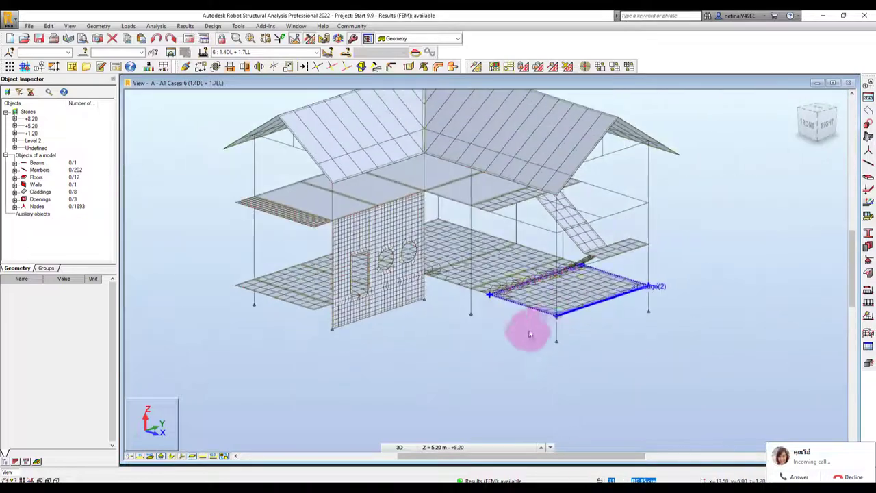
{"action": "middle_click_drag", "start_coordinate": [517, 328], "coordinate": [513, 349], "text": "shift"}
{"action": "scroll", "coordinate": [520, 335], "scroll_direction": "up", "scroll_amount": 5}
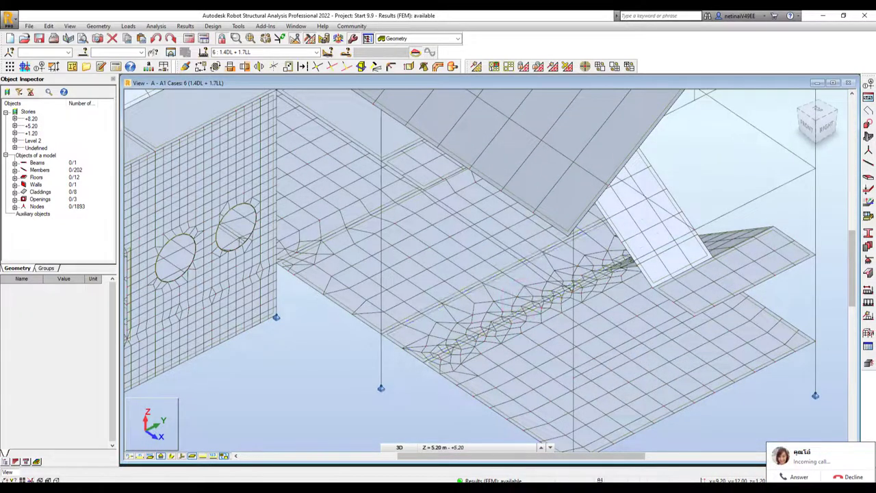
{"action": "scroll", "coordinate": [440, 368], "scroll_direction": "down", "scroll_amount": 5}
{"action": "scroll", "coordinate": [545, 280], "scroll_direction": "up", "scroll_amount": 5}
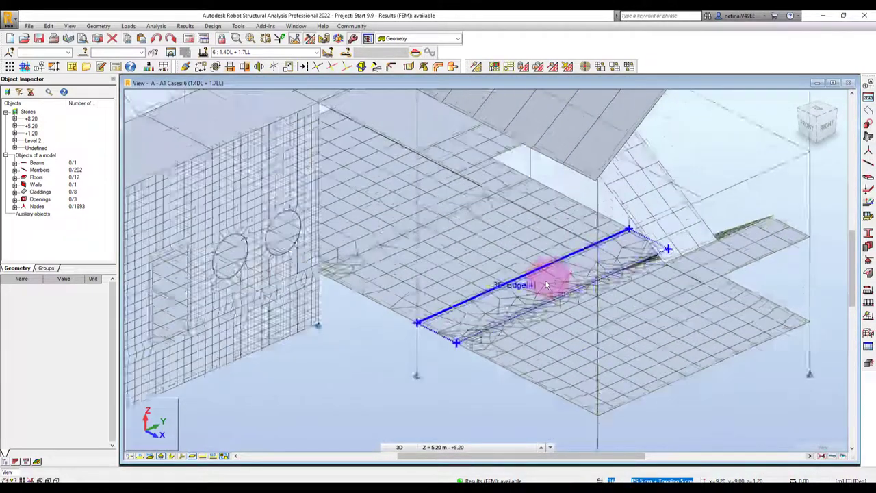
{"action": "scroll", "coordinate": [480, 334], "scroll_direction": "up", "scroll_amount": 2}
{"action": "scroll", "coordinate": [482, 319], "scroll_direction": "up", "scroll_amount": 1}
{"action": "scroll", "coordinate": [479, 303], "scroll_direction": "down", "scroll_amount": 2}
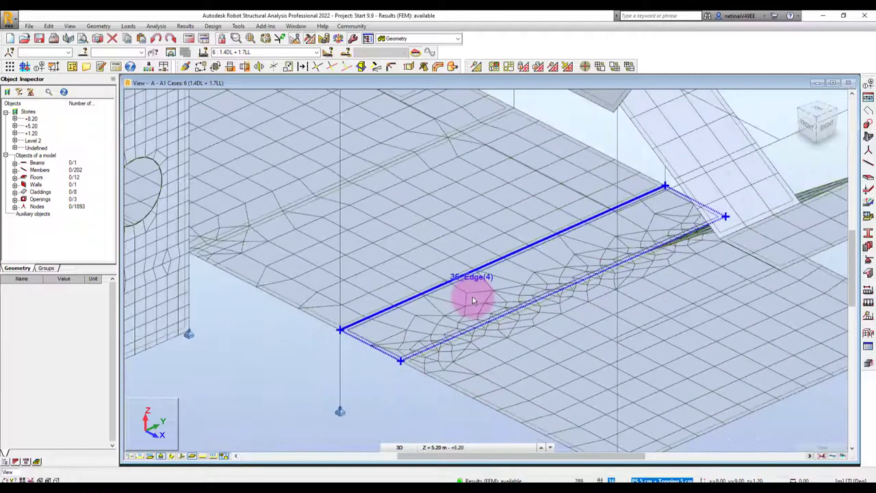
{"action": "left_click", "coordinate": [518, 309]}
{"action": "scroll", "coordinate": [523, 321], "scroll_direction": "up", "scroll_amount": 2}
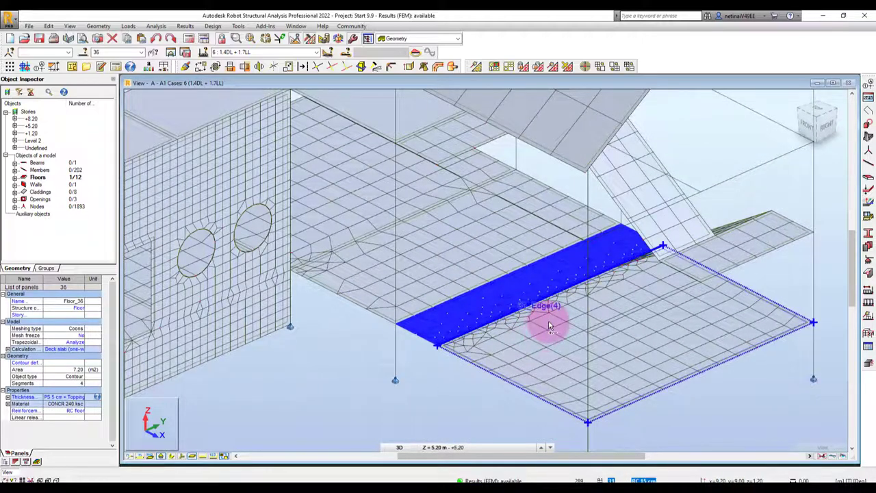
{"action": "left_click", "coordinate": [548, 324], "text": "ctrl"}
{"action": "left_click", "coordinate": [349, 213], "text": "ctrl"}
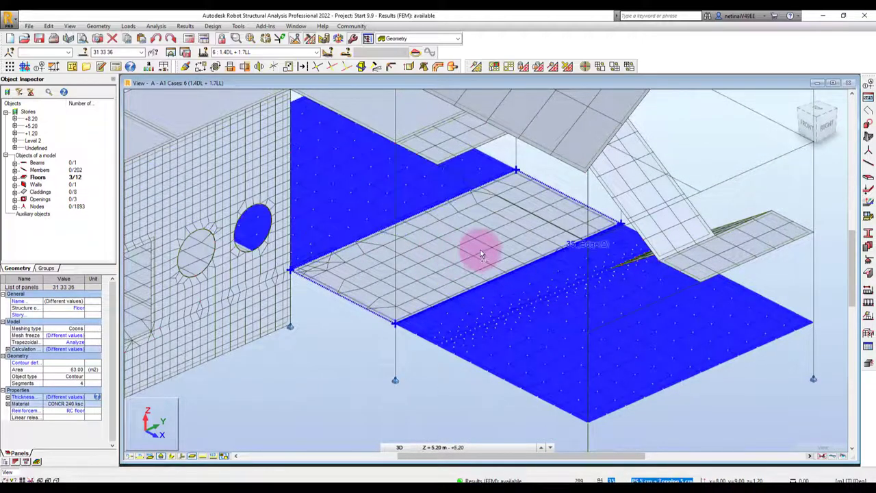
{"action": "left_click", "coordinate": [479, 248], "text": "ctrl"}
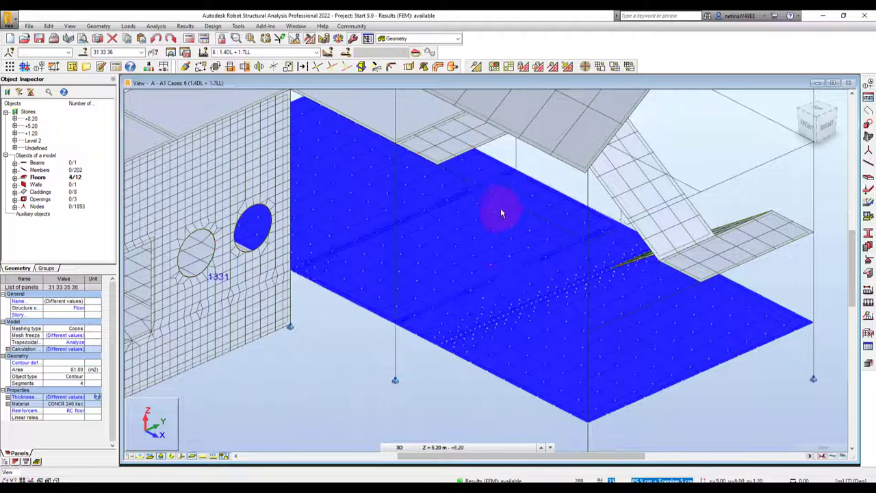
Delete and regenerate the four panels' meshes, giving 1880 nodes.
{"action": "left_click", "coordinate": [570, 68]}
{"action": "left_click", "coordinate": [470, 272]}
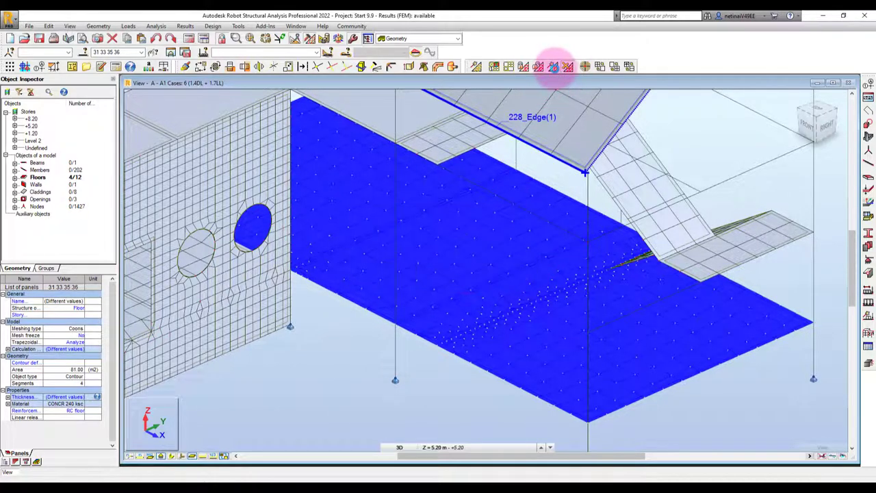
{"action": "left_click", "coordinate": [552, 66]}
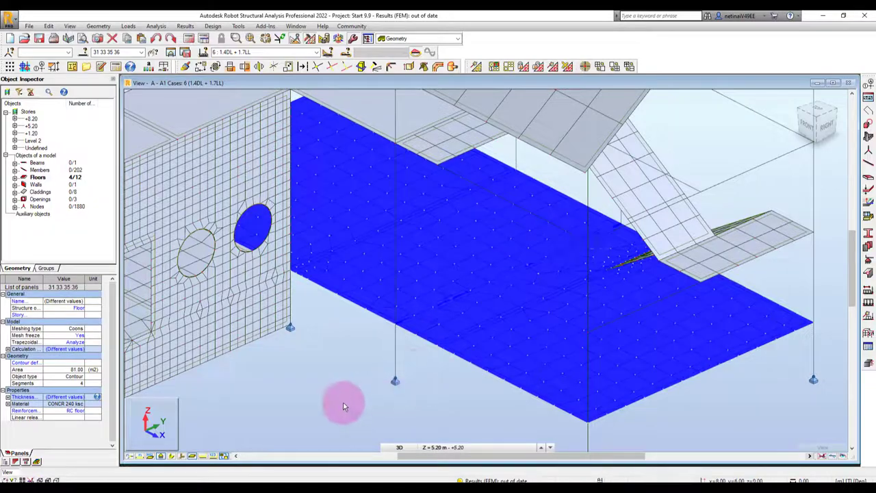
Rerun the analysis on the remeshed model, giving 1801 nodes and 2128 elements.
{"action": "middle_click_drag", "start_coordinate": [344, 406], "coordinate": [569, 320], "text": "shift"}
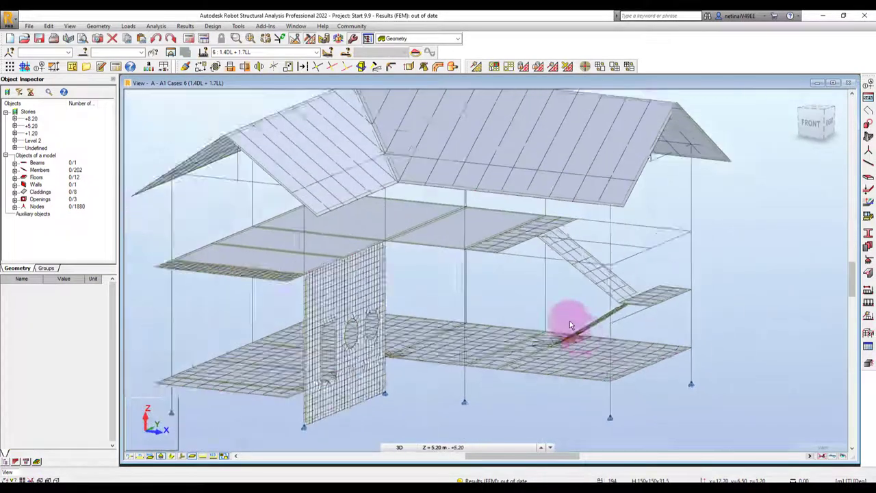
{"action": "scroll", "coordinate": [569, 320], "scroll_direction": "up", "scroll_amount": 5}
{"action": "scroll", "coordinate": [566, 307], "scroll_direction": "down", "scroll_amount": 5}
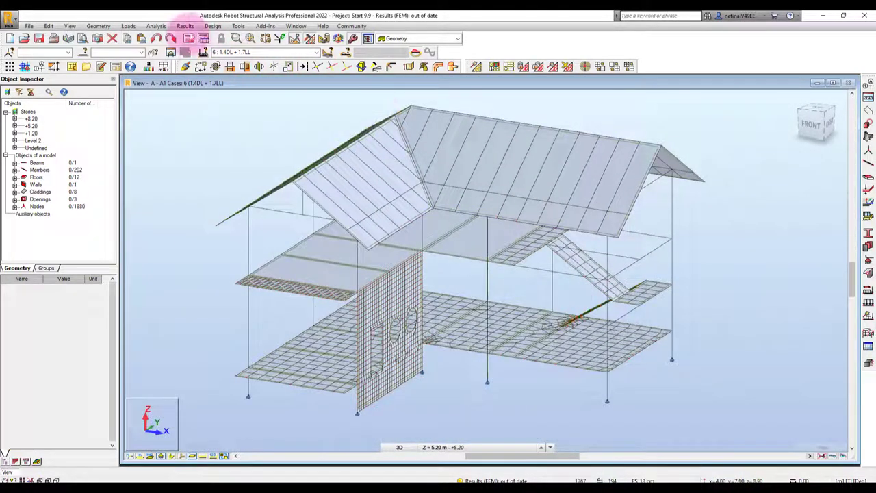
{"action": "left_click", "coordinate": [189, 38]}
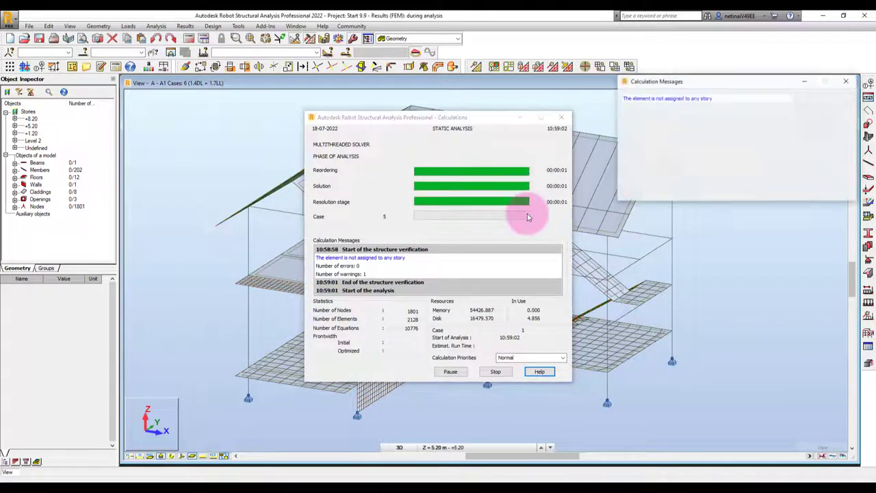
{"action": "left_click", "coordinate": [846, 83]}
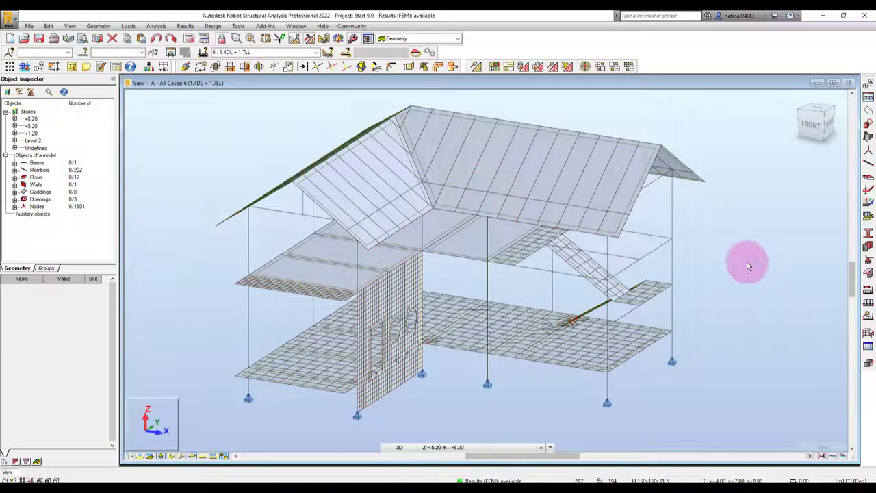
{"action": "mouse_move", "coordinate": [748, 267]}
{"action": "middle_mouse_down", "text": "shift"}
{"action": "mouse_move", "coordinate": [723, 285]}
{"action": "mouse_move", "coordinate": [727, 256]}
{"action": "mouse_move", "coordinate": [719, 289]}
{"action": "middle_mouse_up", "text": "shift"}
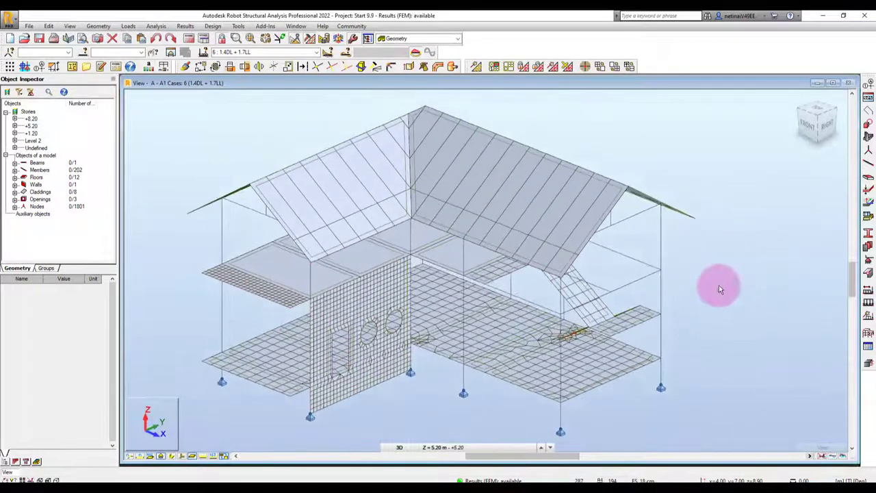